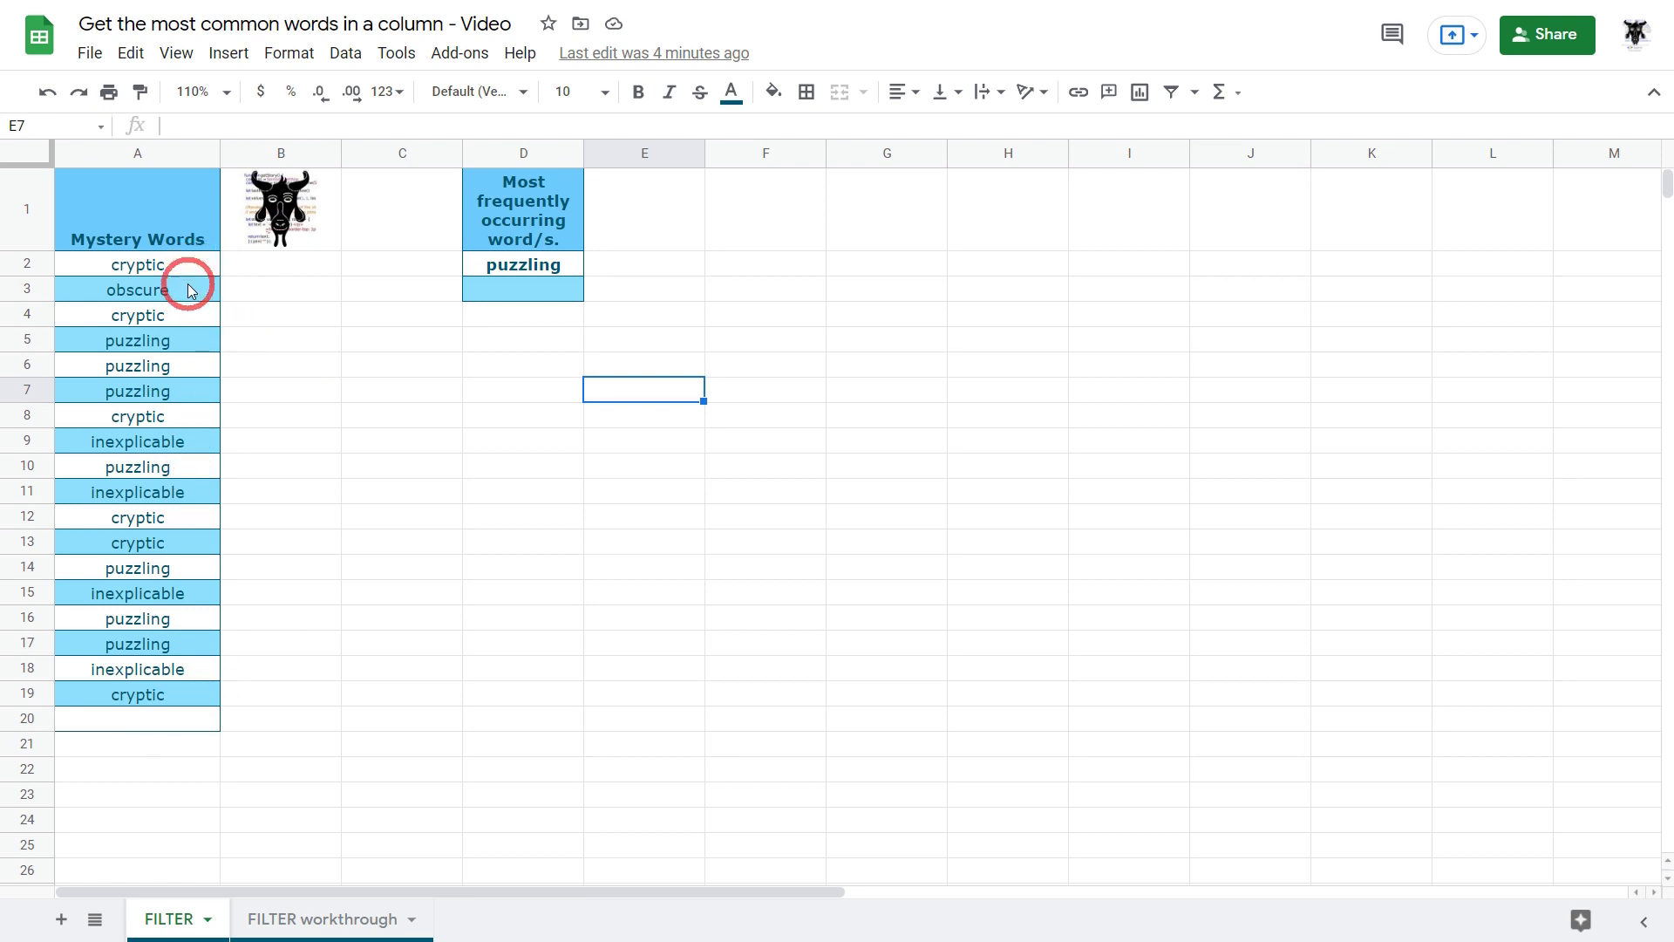
Add cryptic in cell A20 to test how the most frequent word list responds, and clear the cell again.
key(Left)
key(Up)
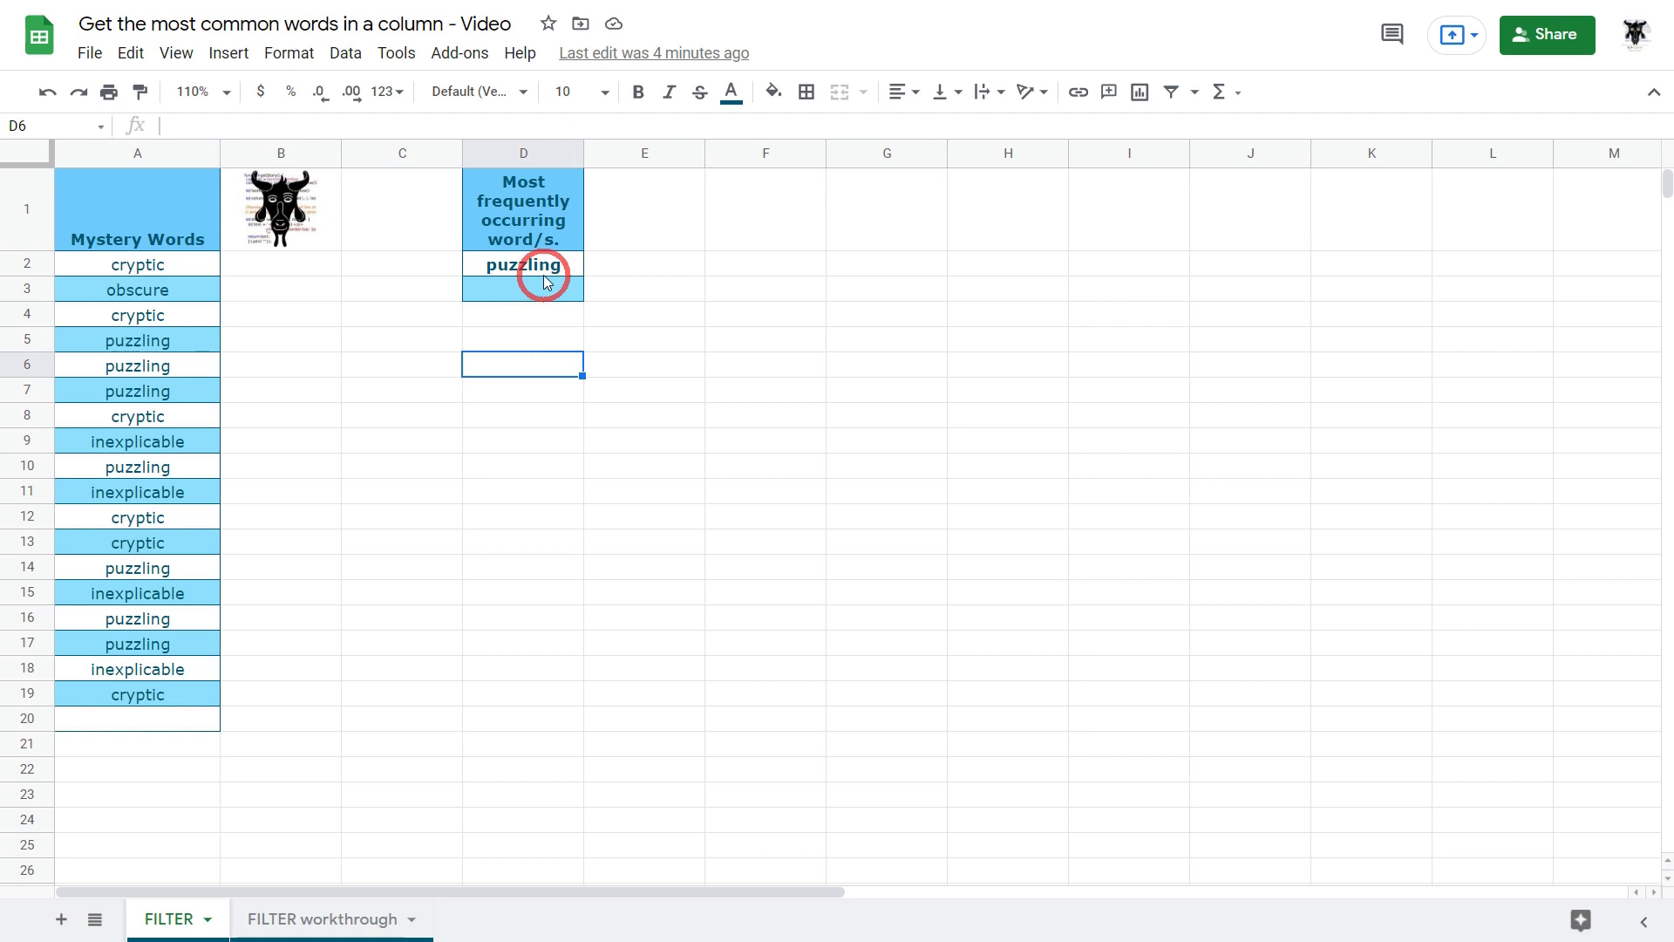
click(156, 694)
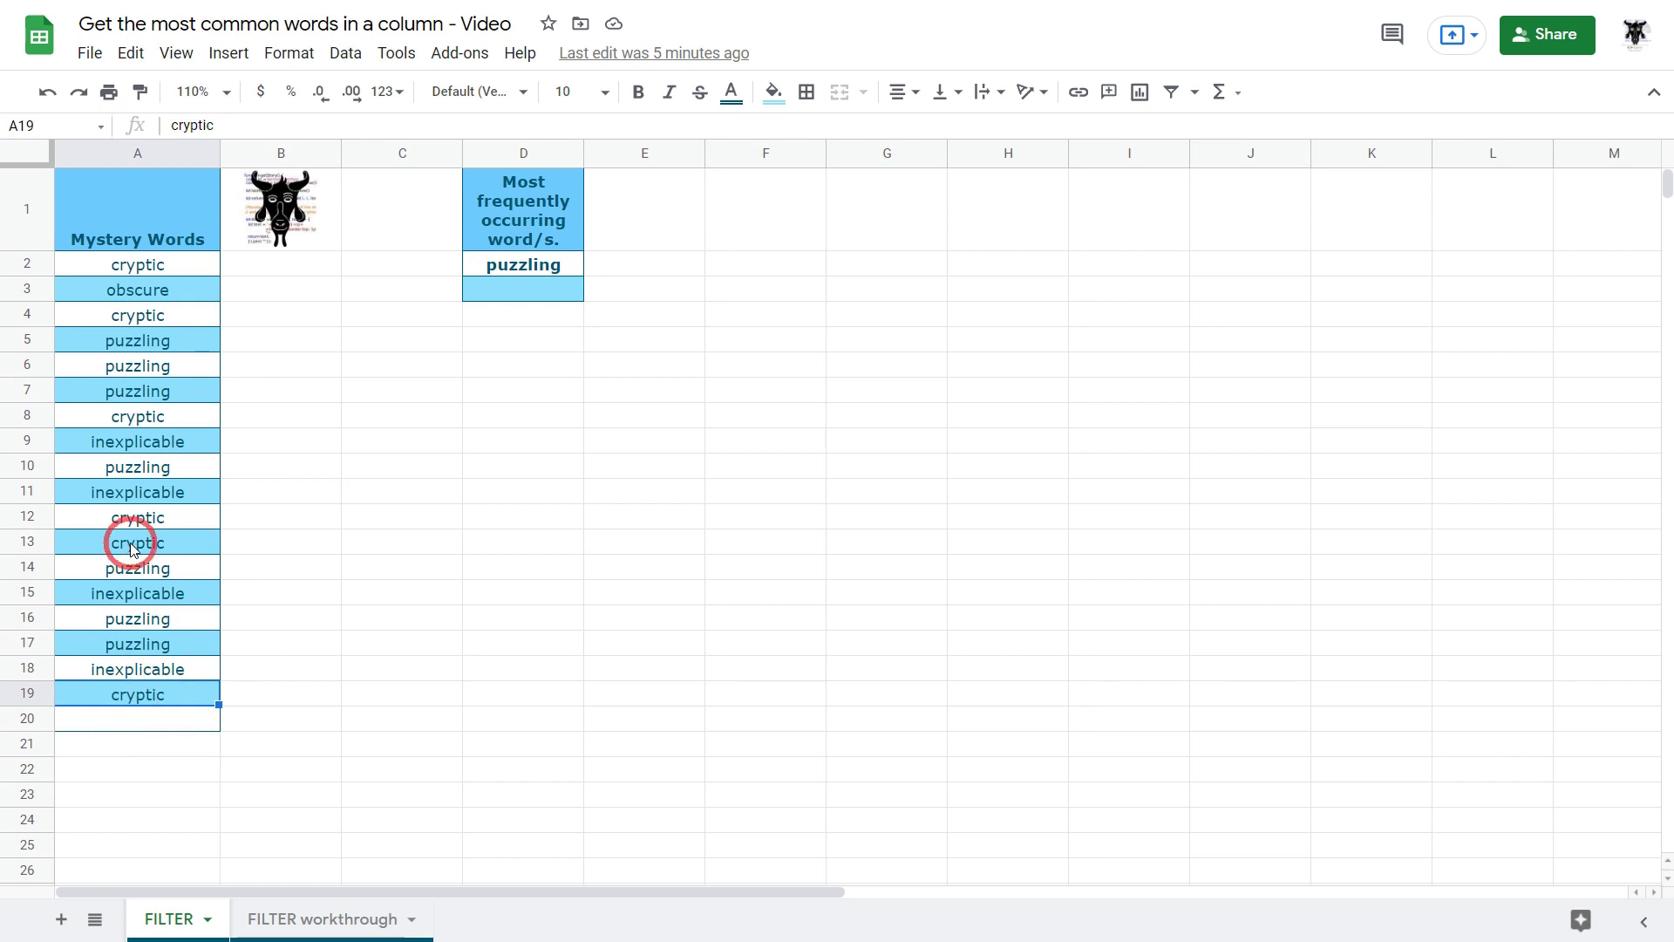
click(139, 724)
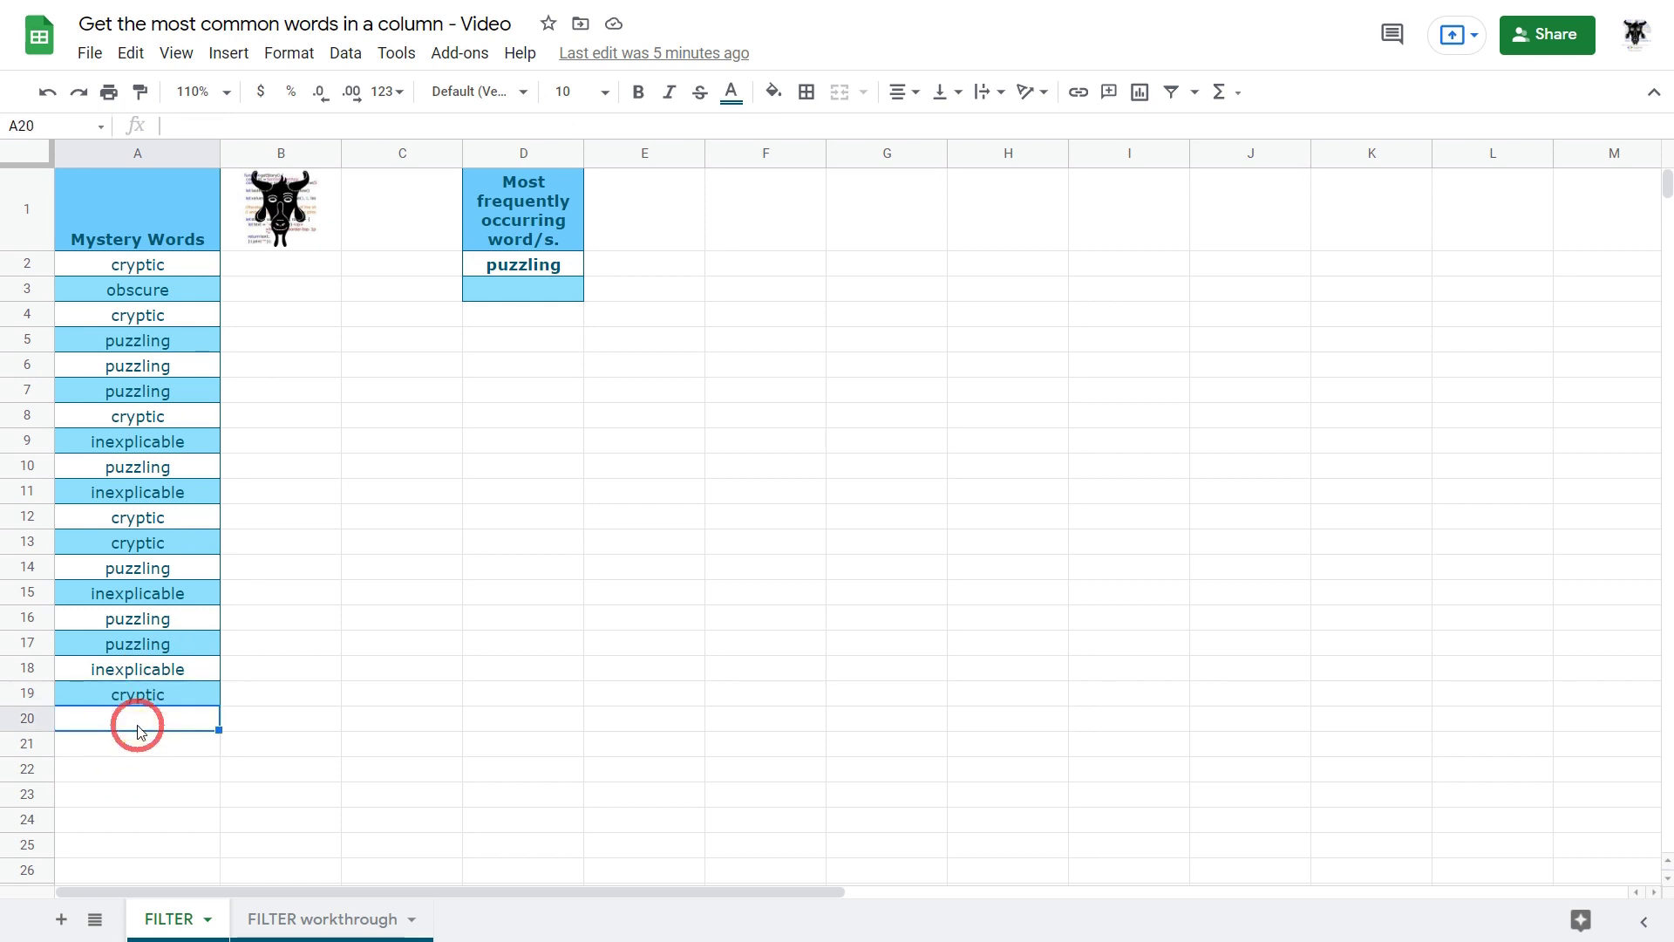
text(cryptic)
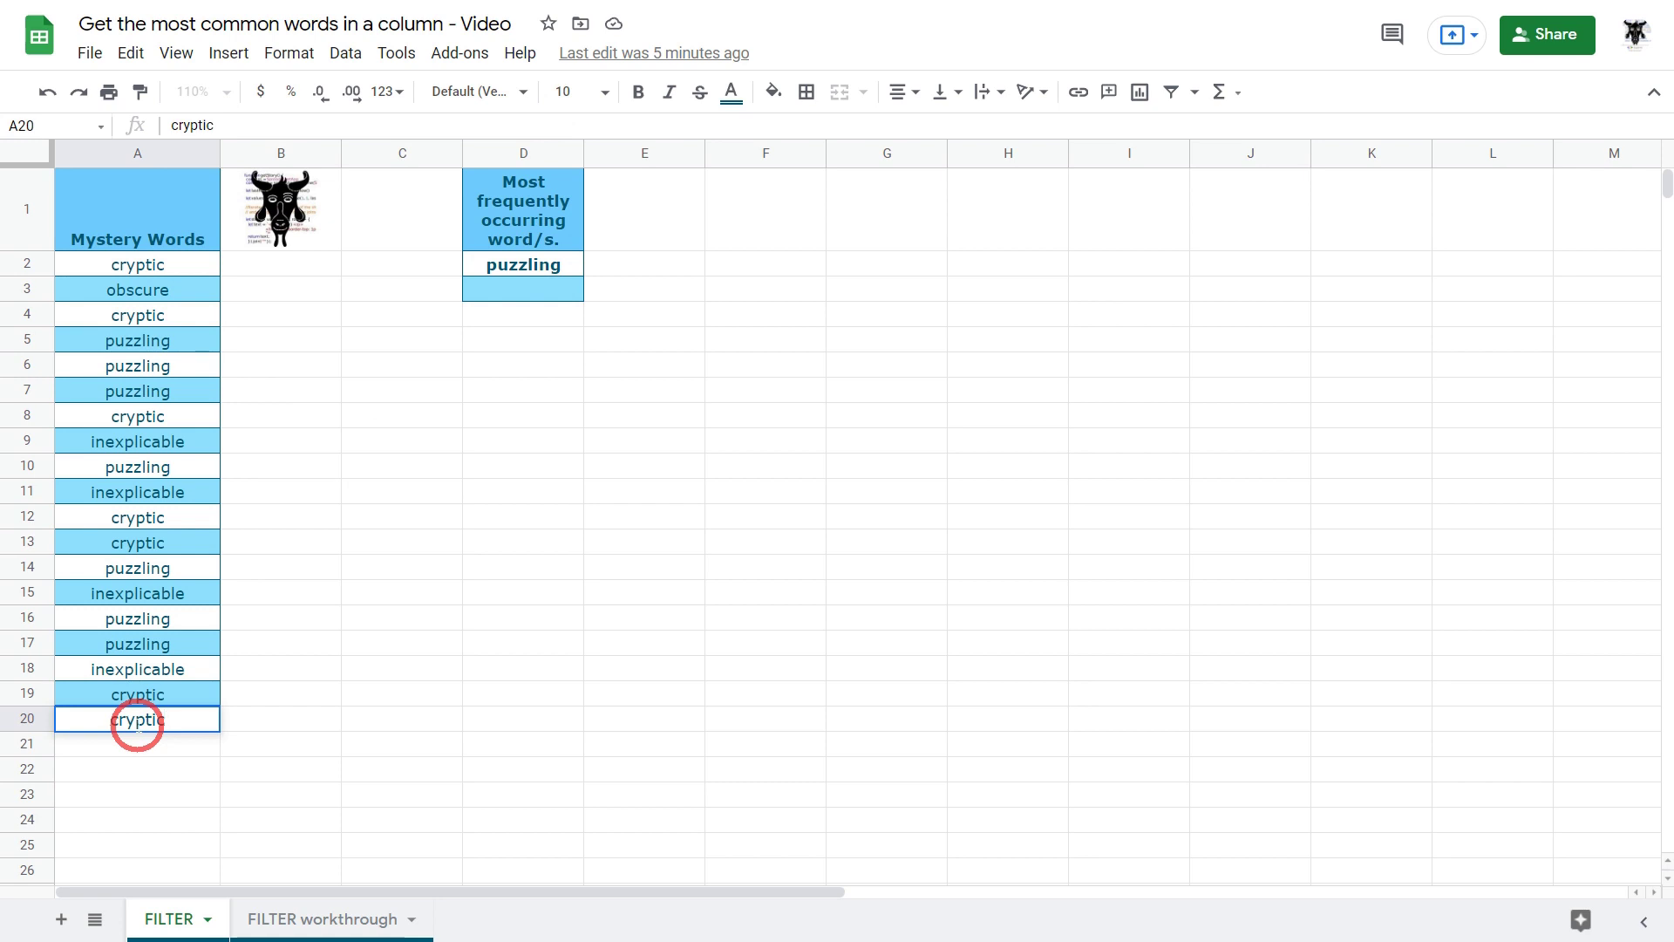
key(Return)
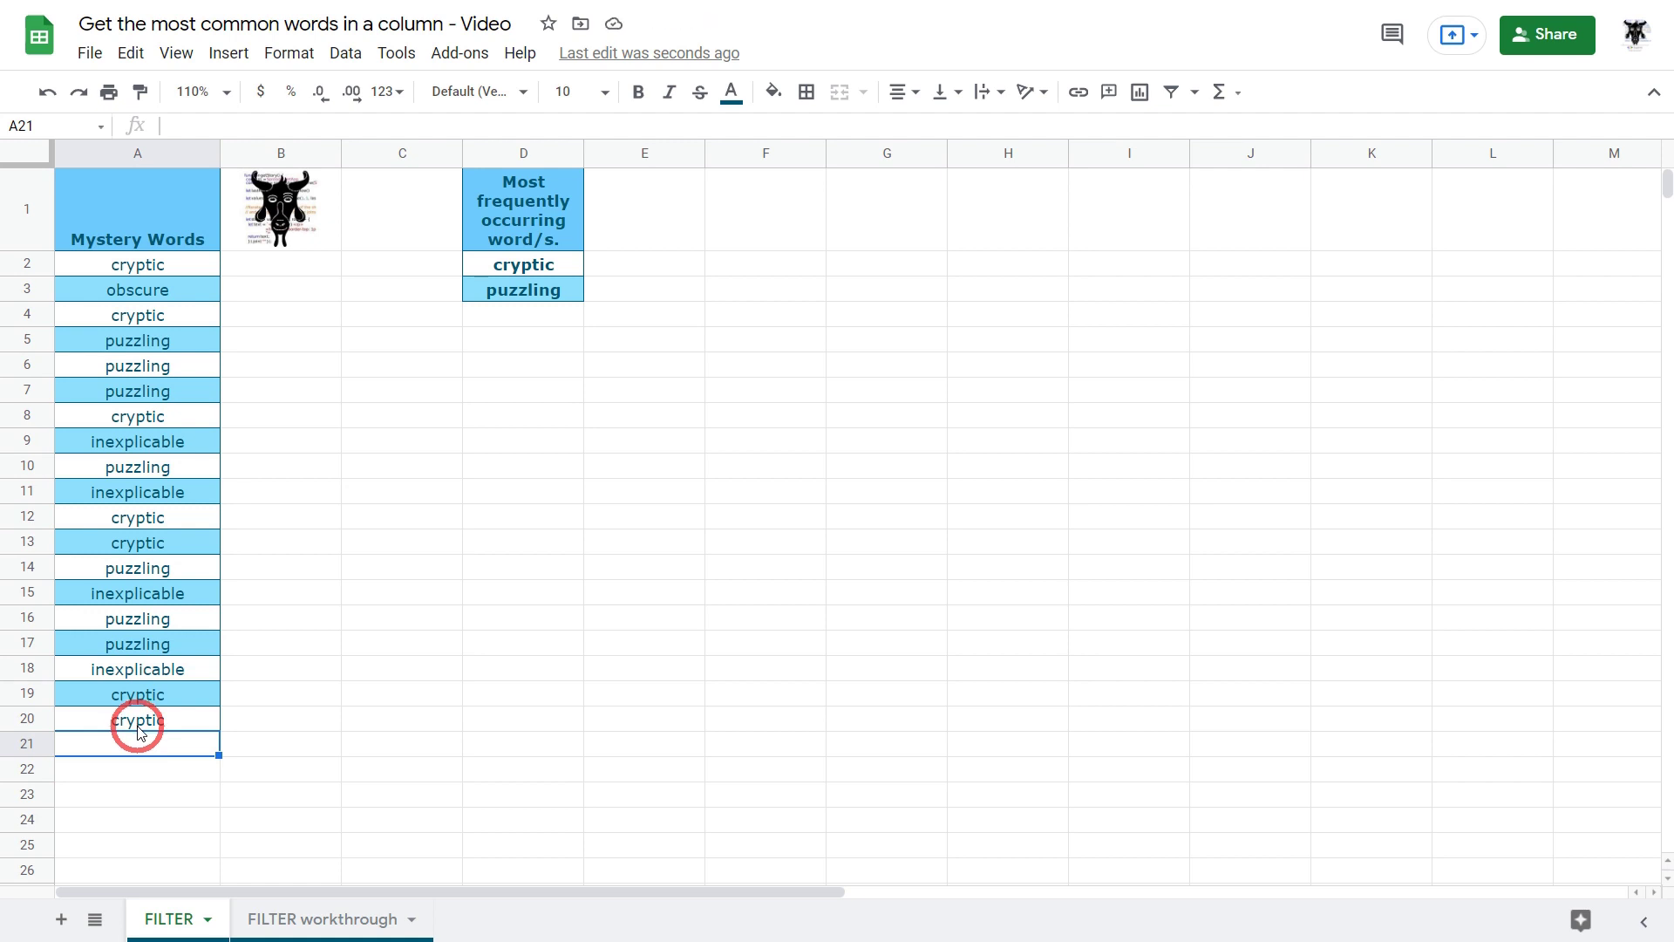
click(138, 725)
key(Delete)
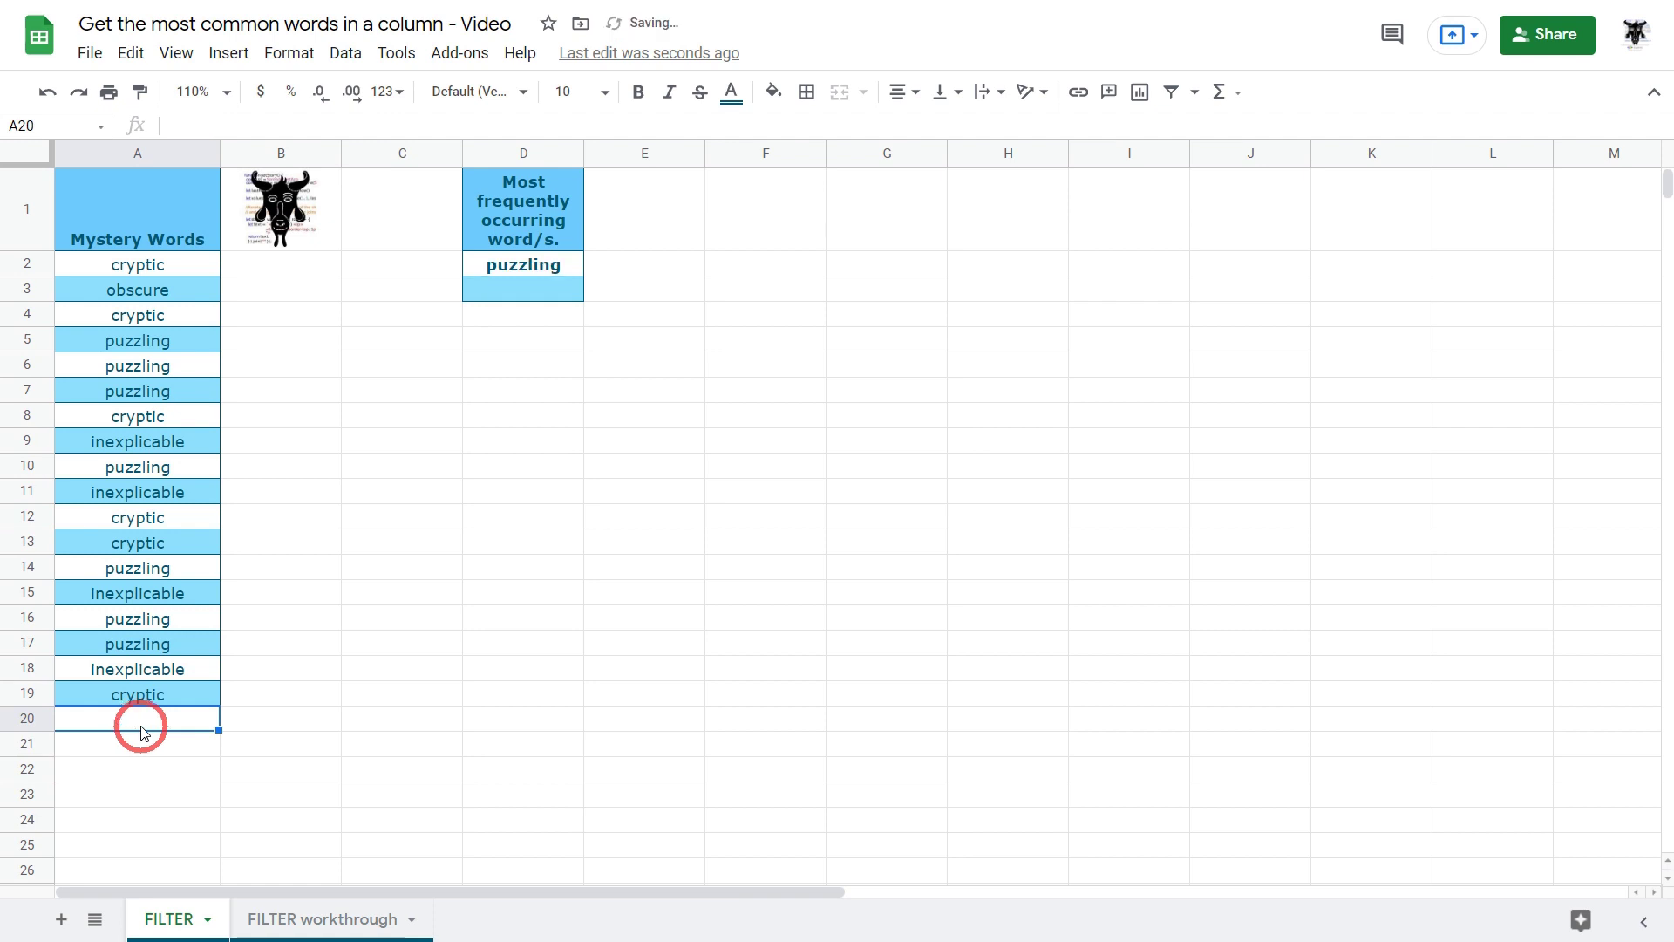
Open the FILTER workthrough sheet and look over the Mystery Words entries against the empty frequency count column.
click(376, 921)
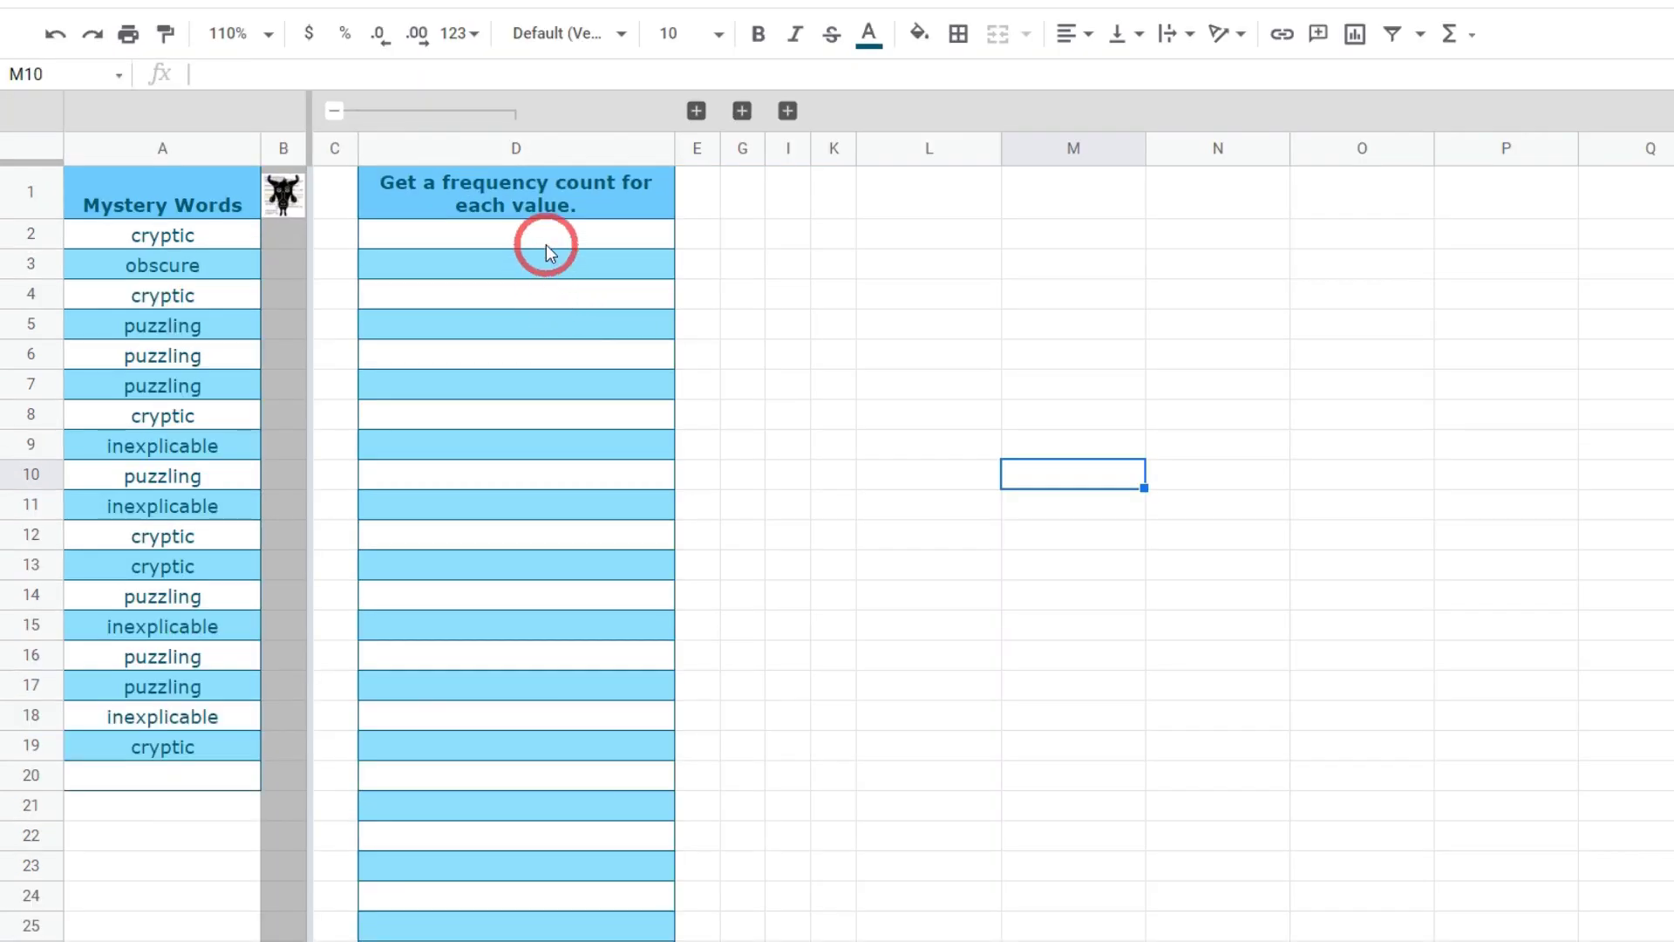
click(456, 263)
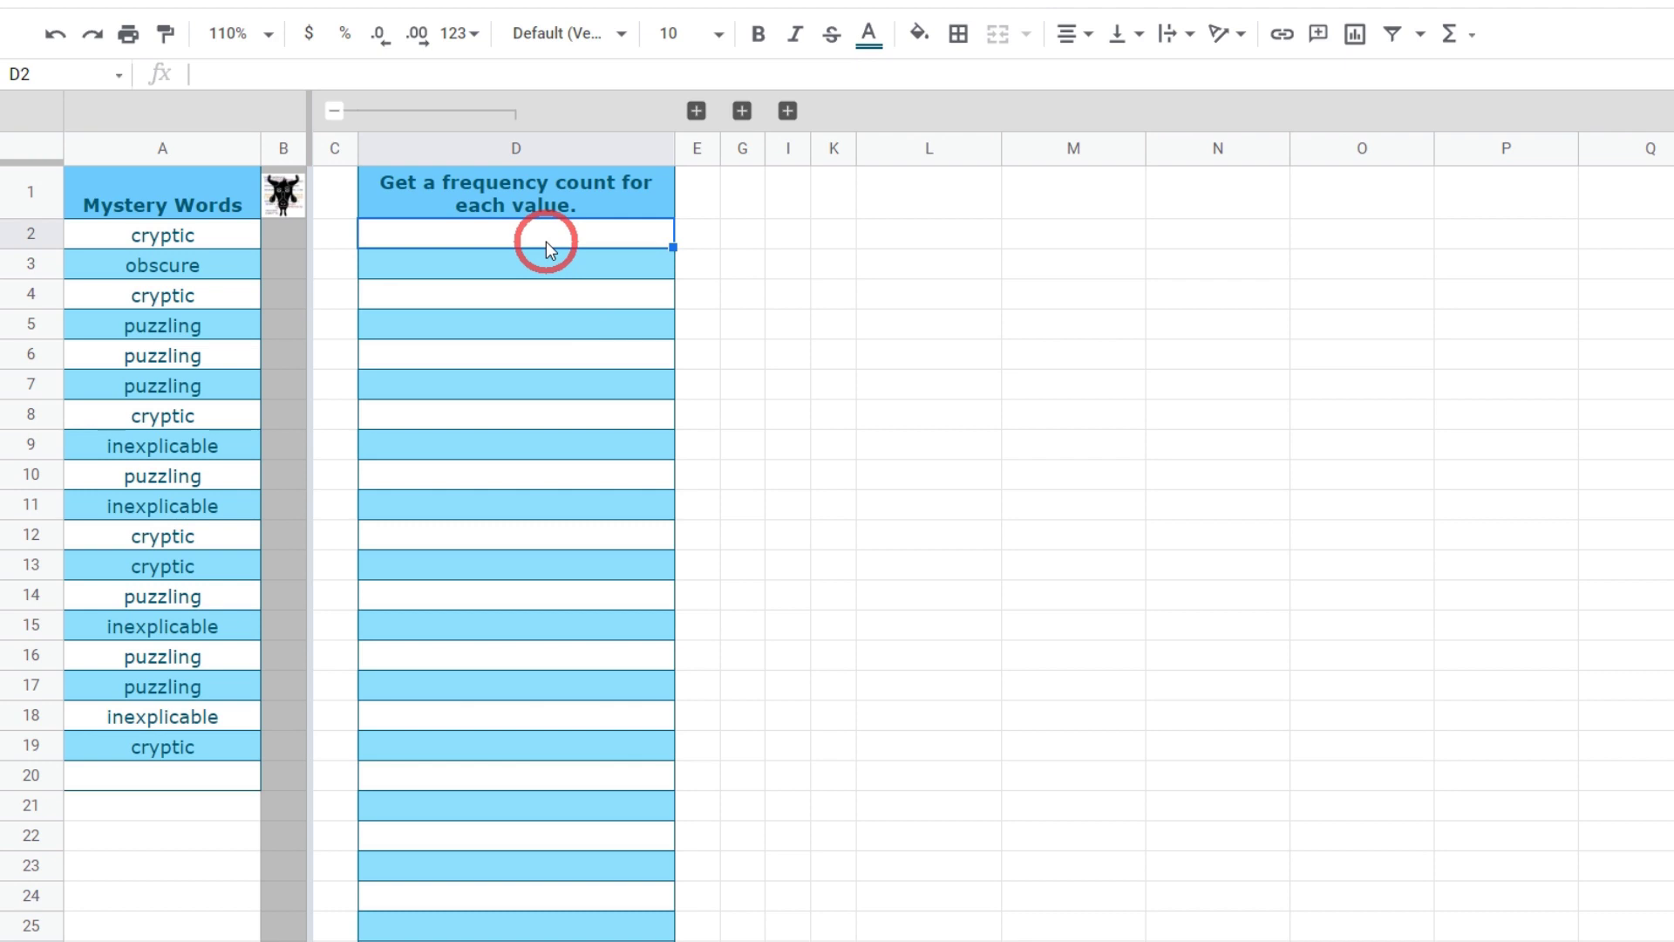
click(205, 242)
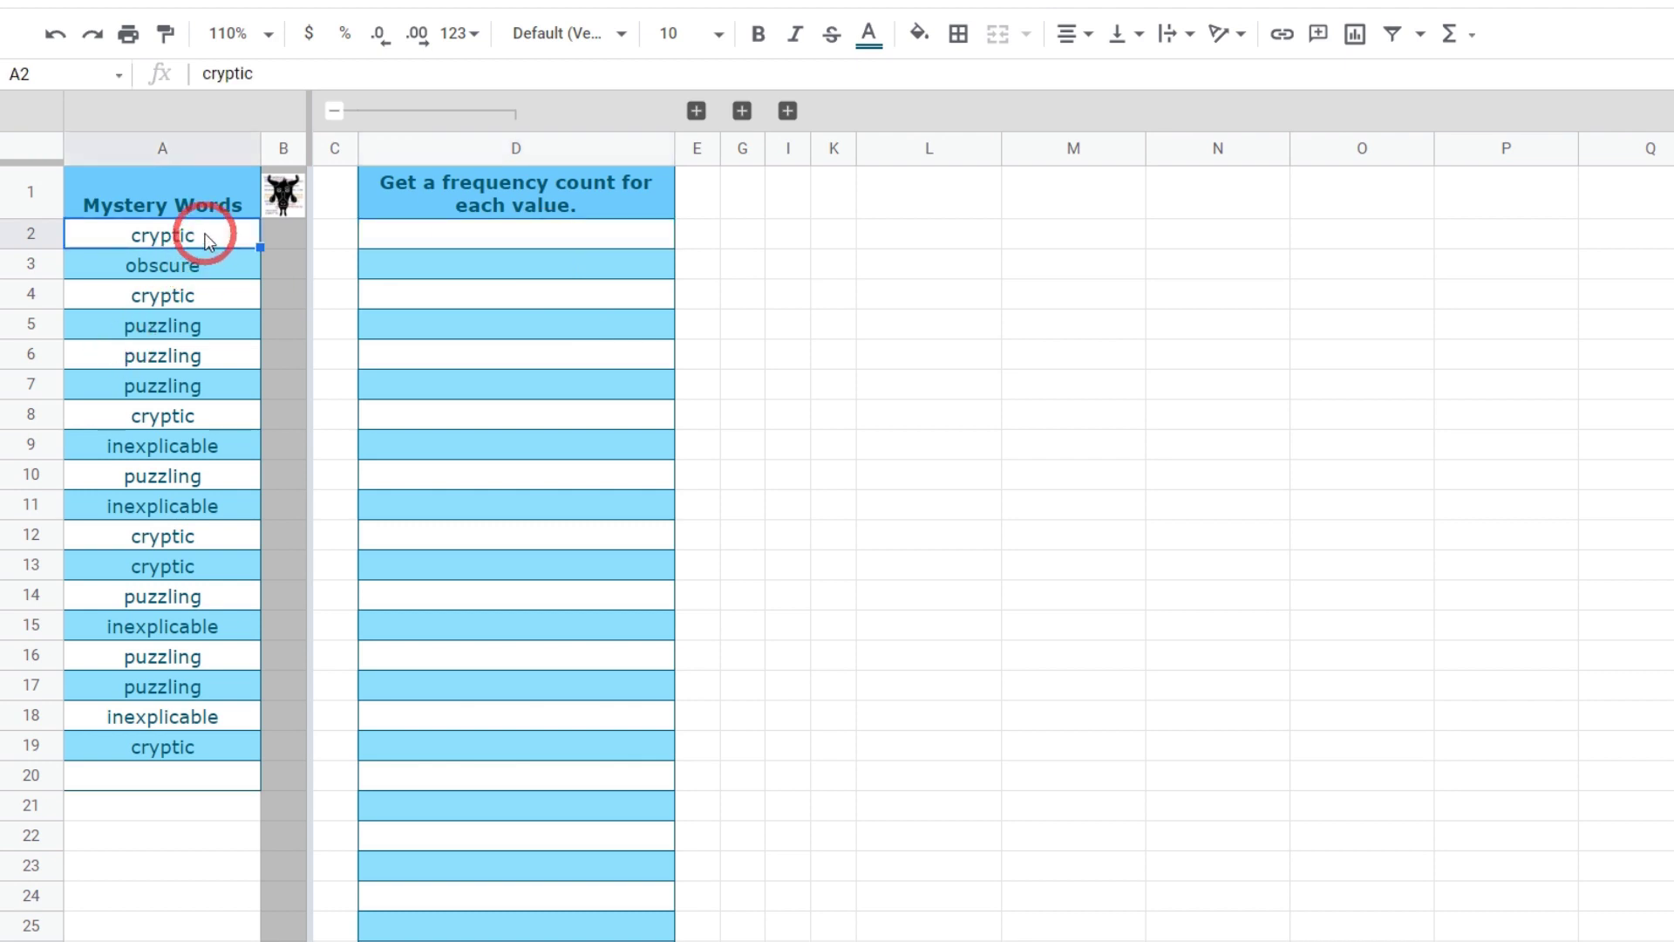
click(206, 271)
click(191, 329)
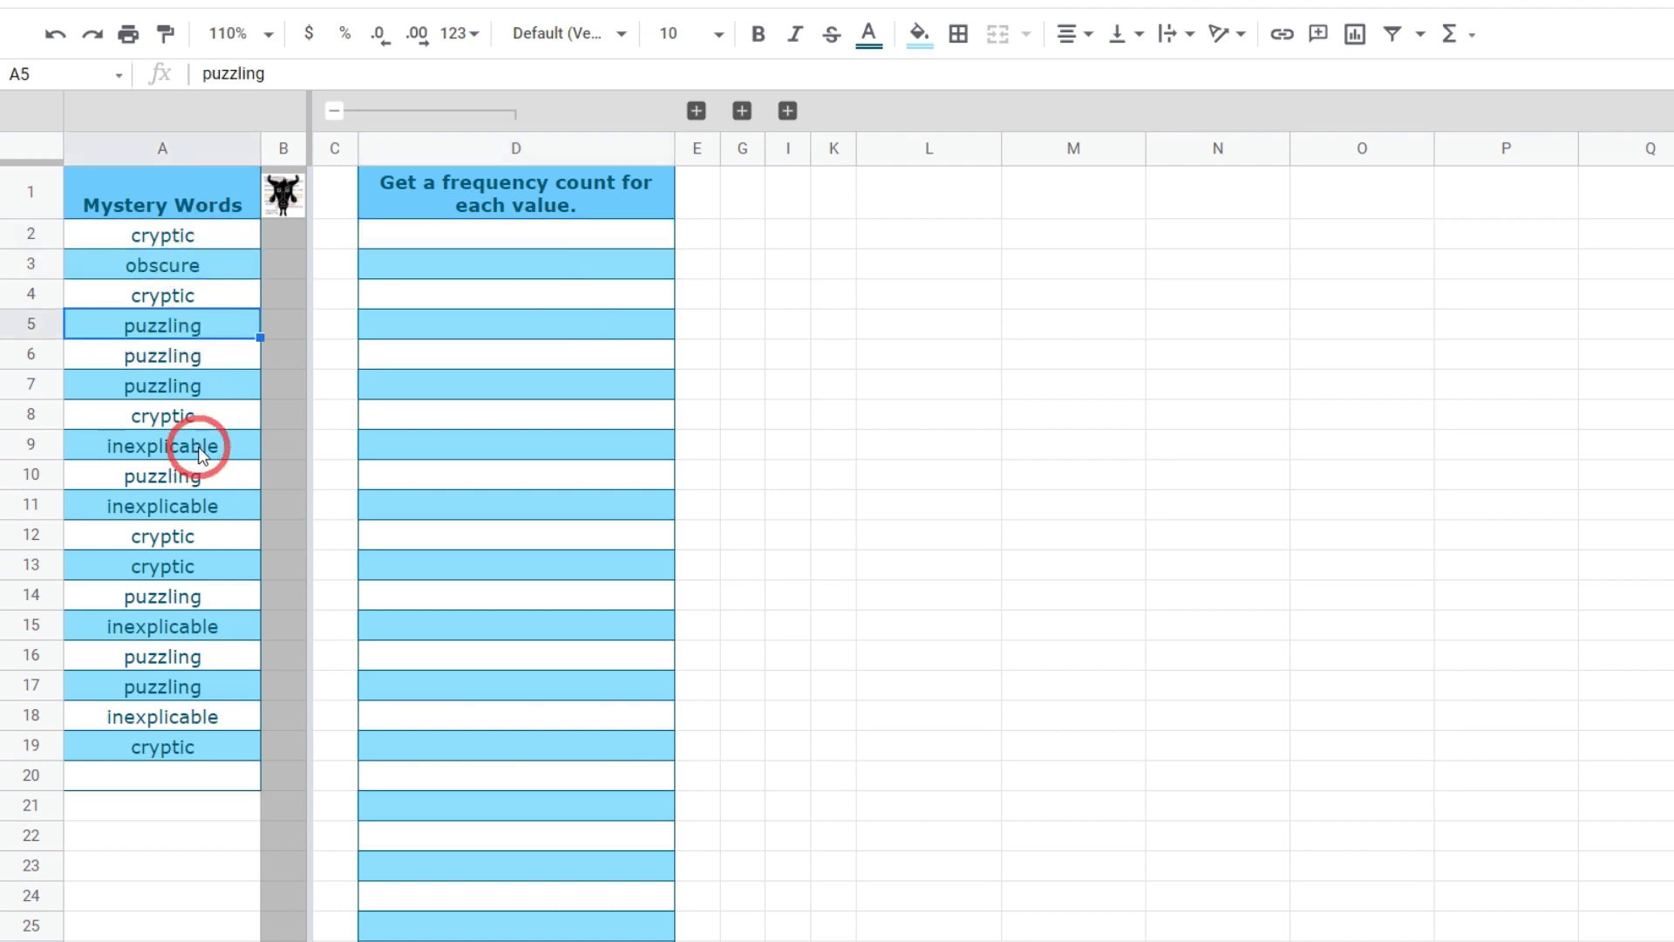
click(206, 451)
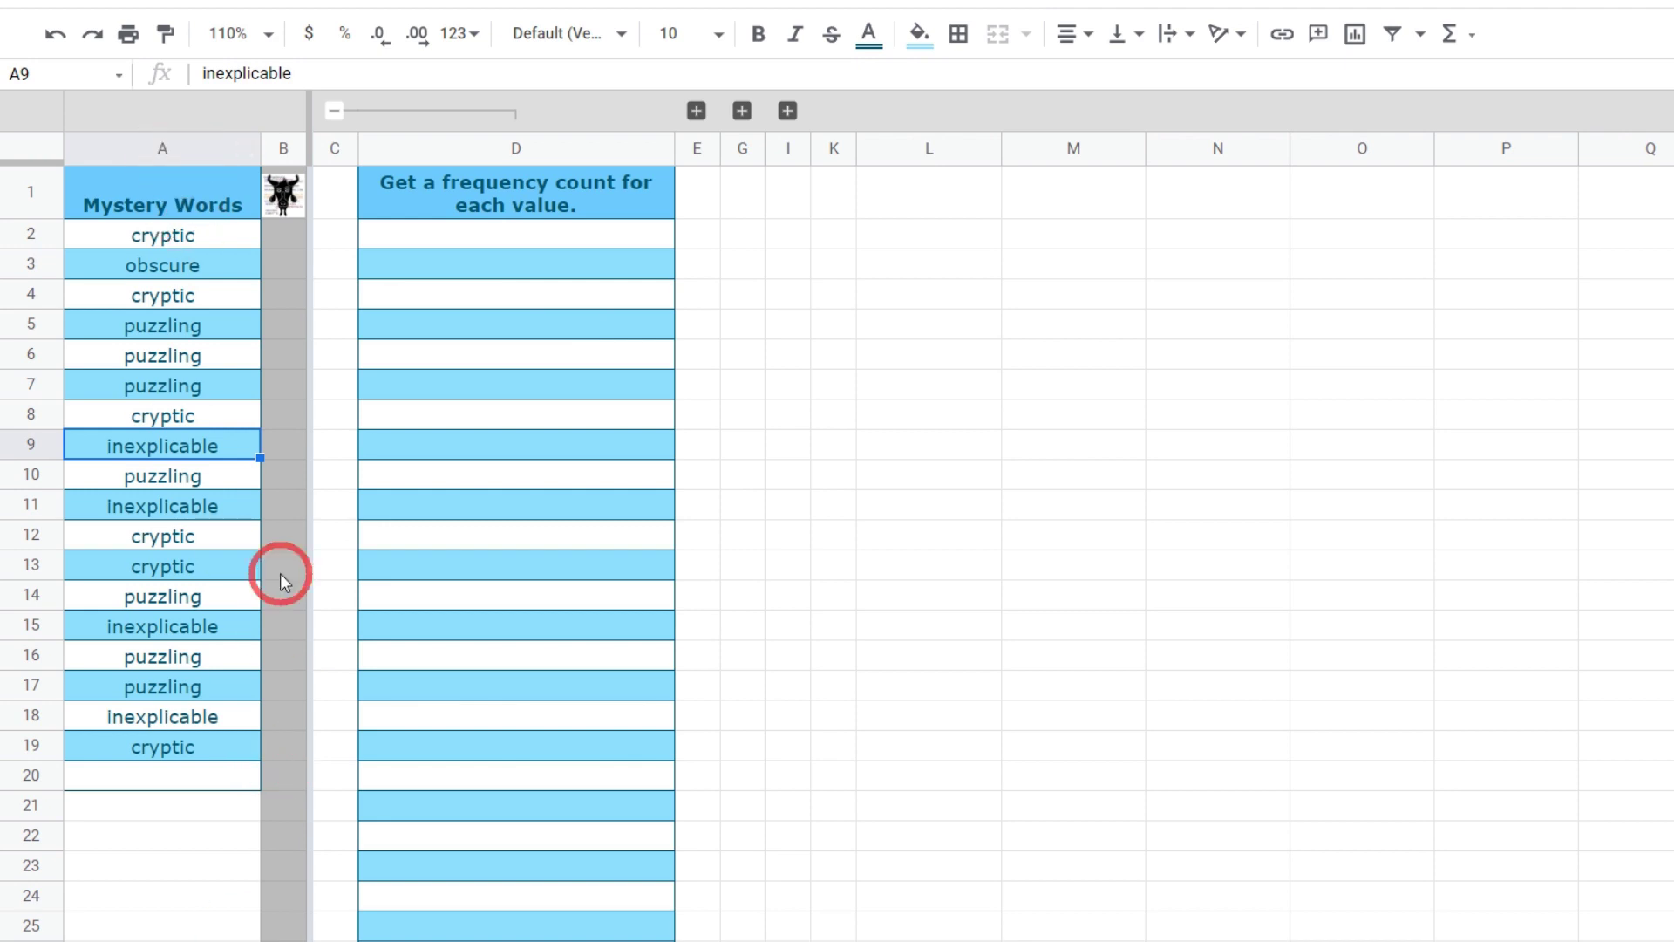
click(179, 237)
click(423, 230)
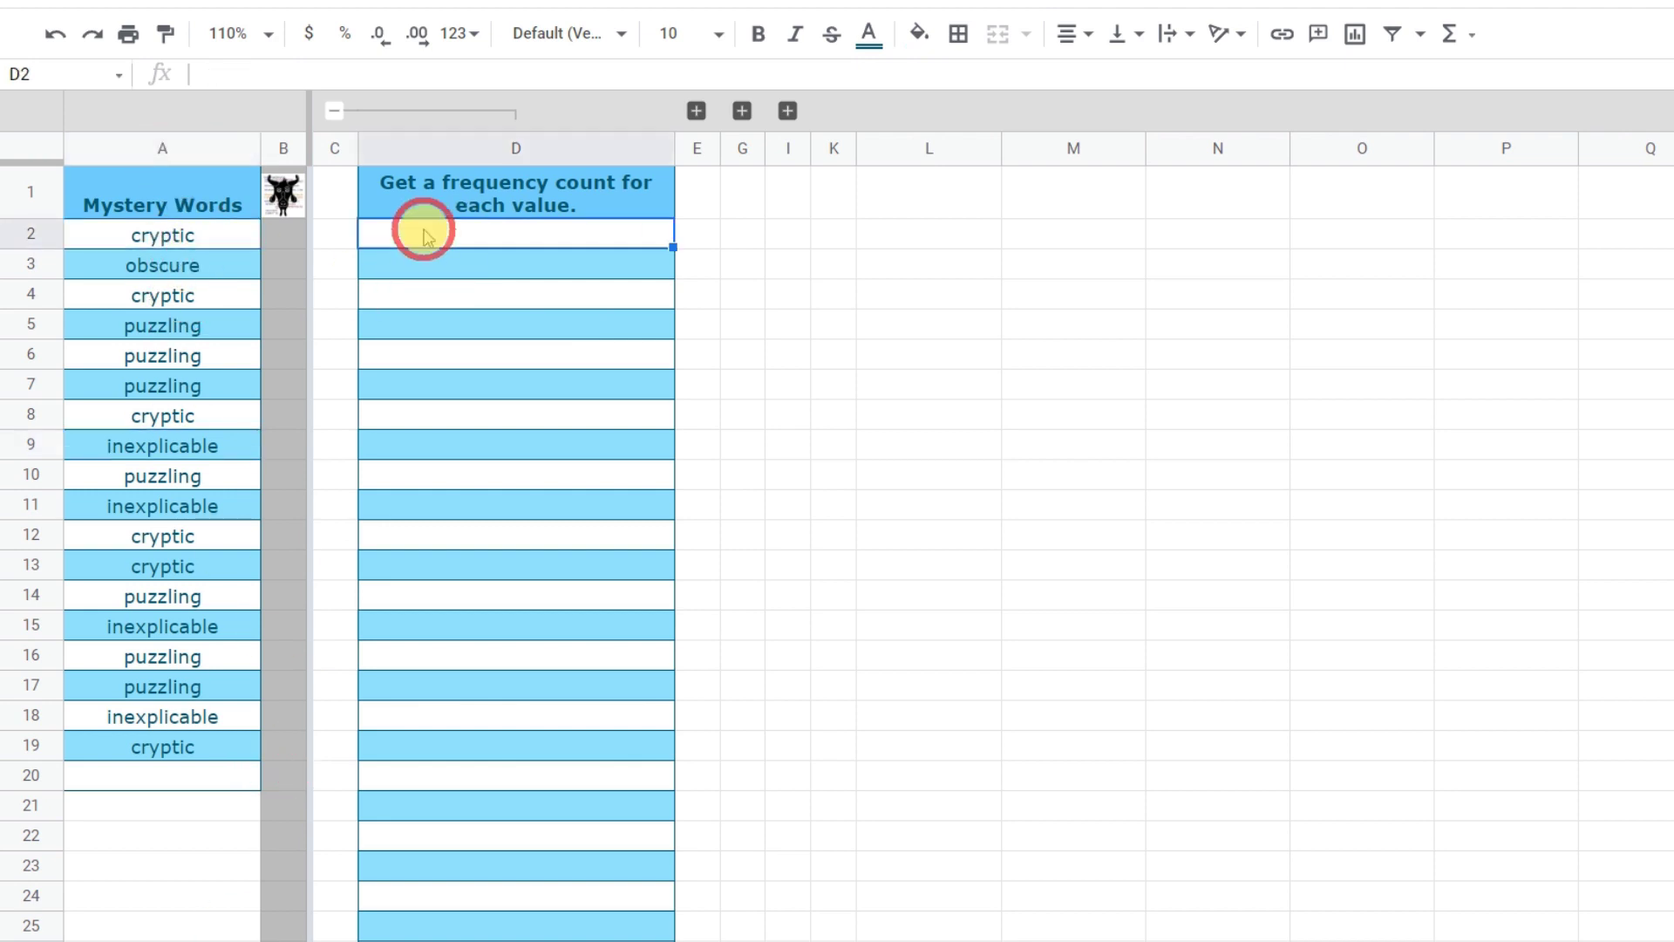
click(166, 270)
click(430, 269)
Start a COUNTIF formula in D2 with the open-ended range A2:A.
key(Up)
text(=COUNT)
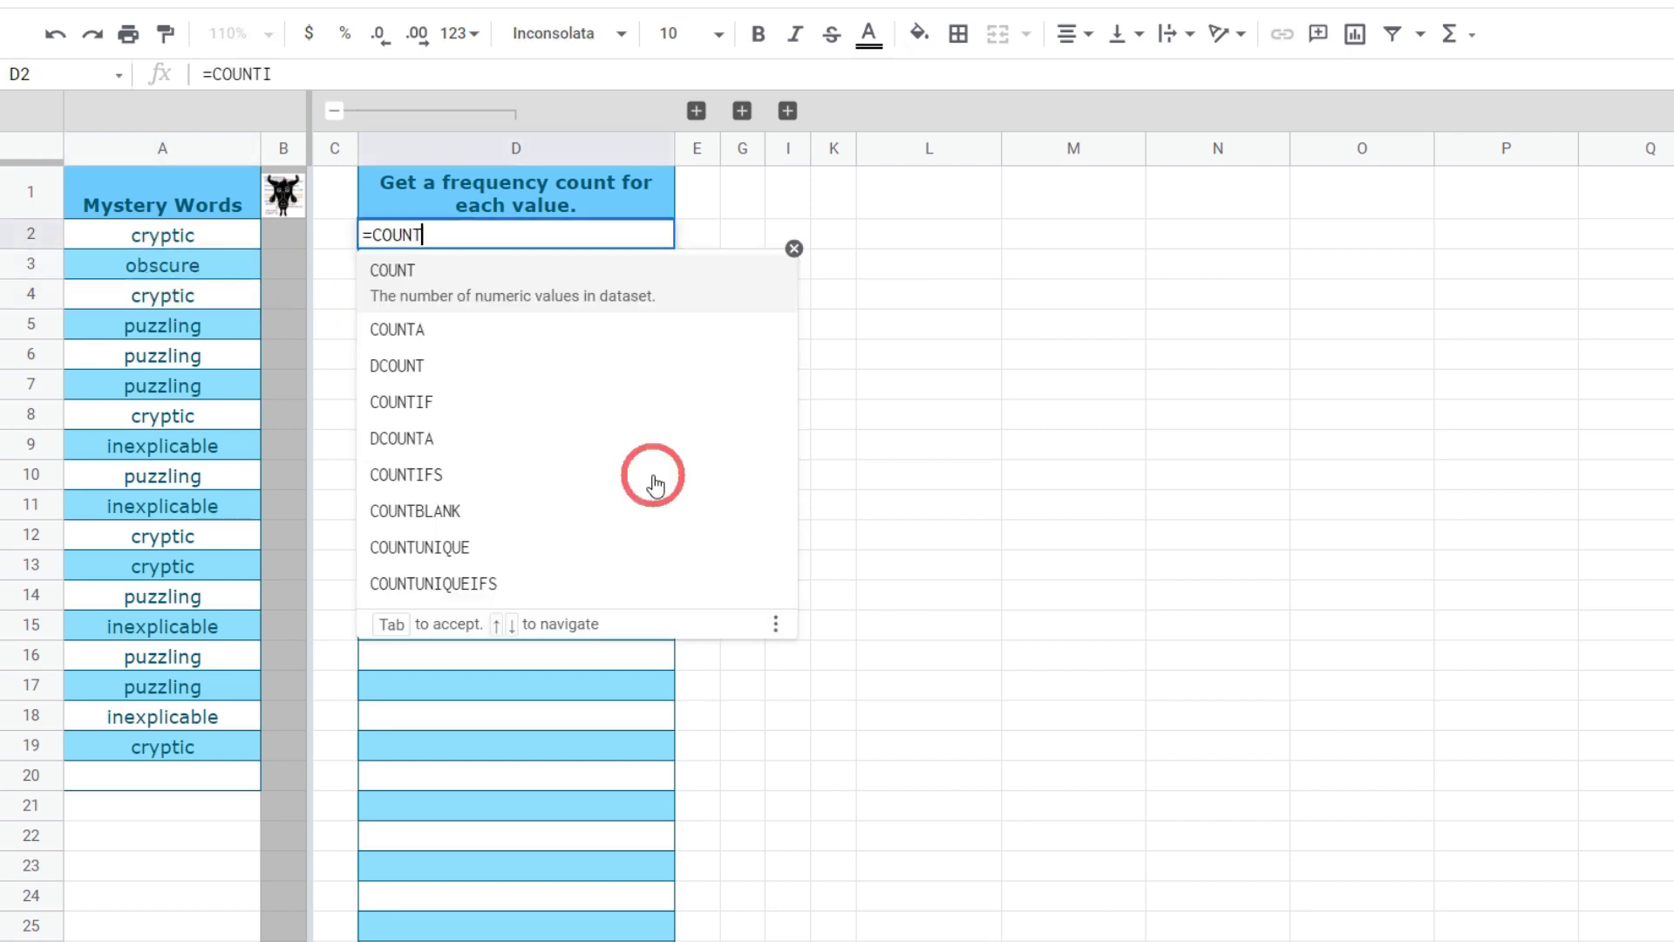
key(BackSpace)
key(BackSpace)
key(BackSpace)
key(BackSpace)
key(BackSpace)
text(COUNTIF()
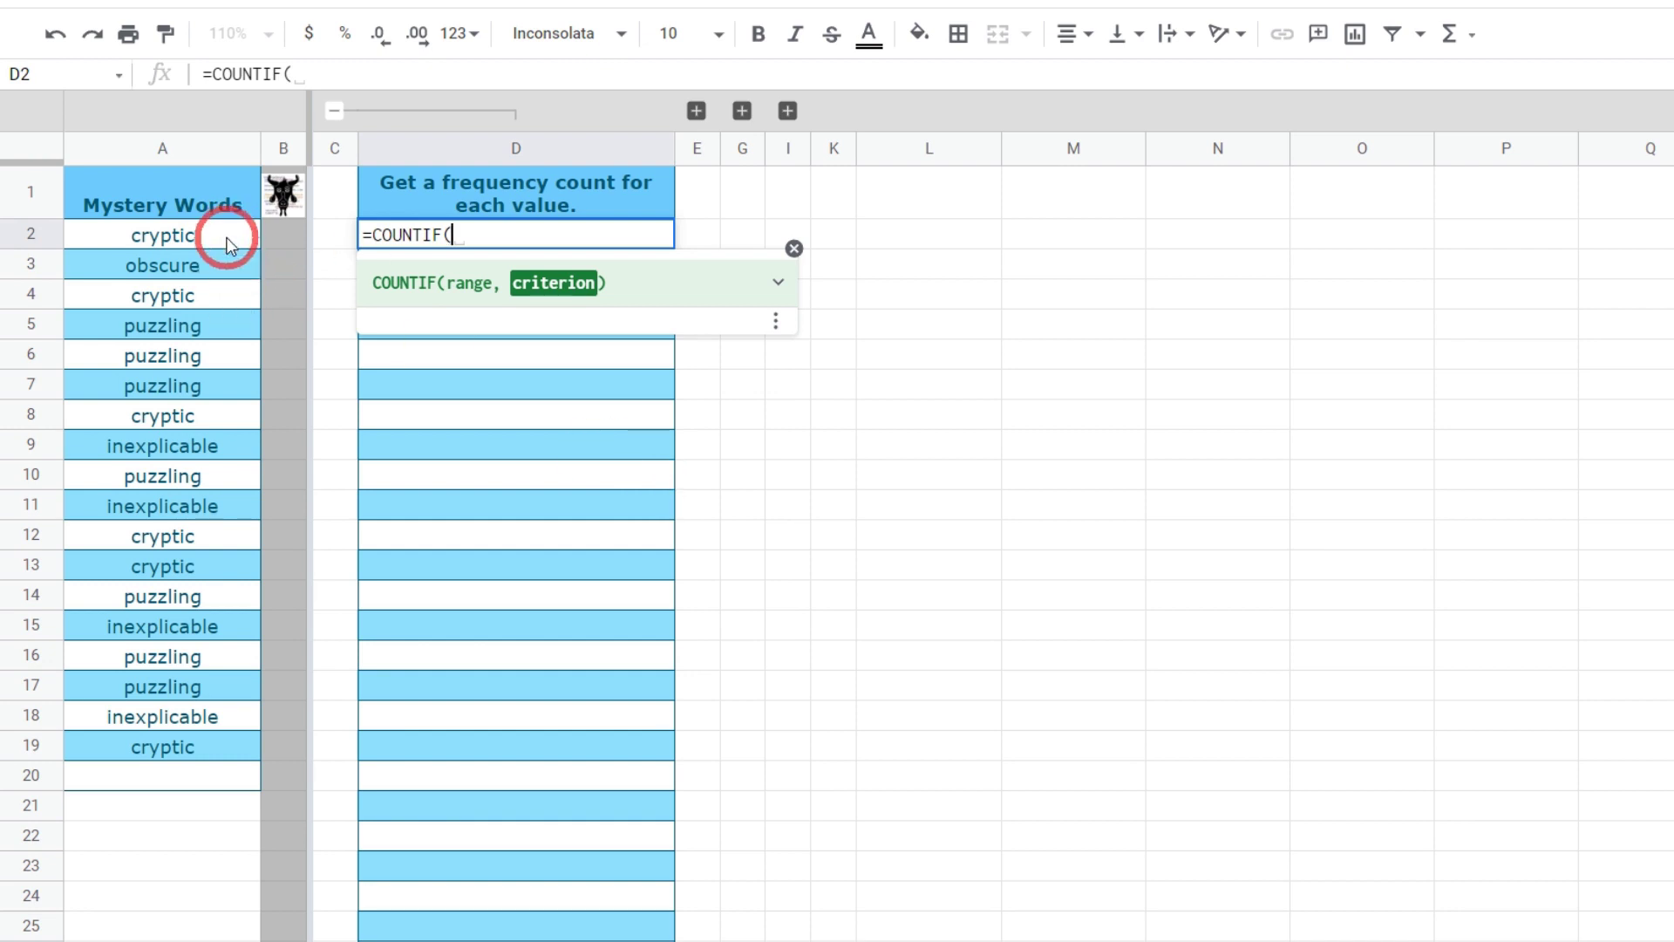
drag(227, 241, 131, 750)
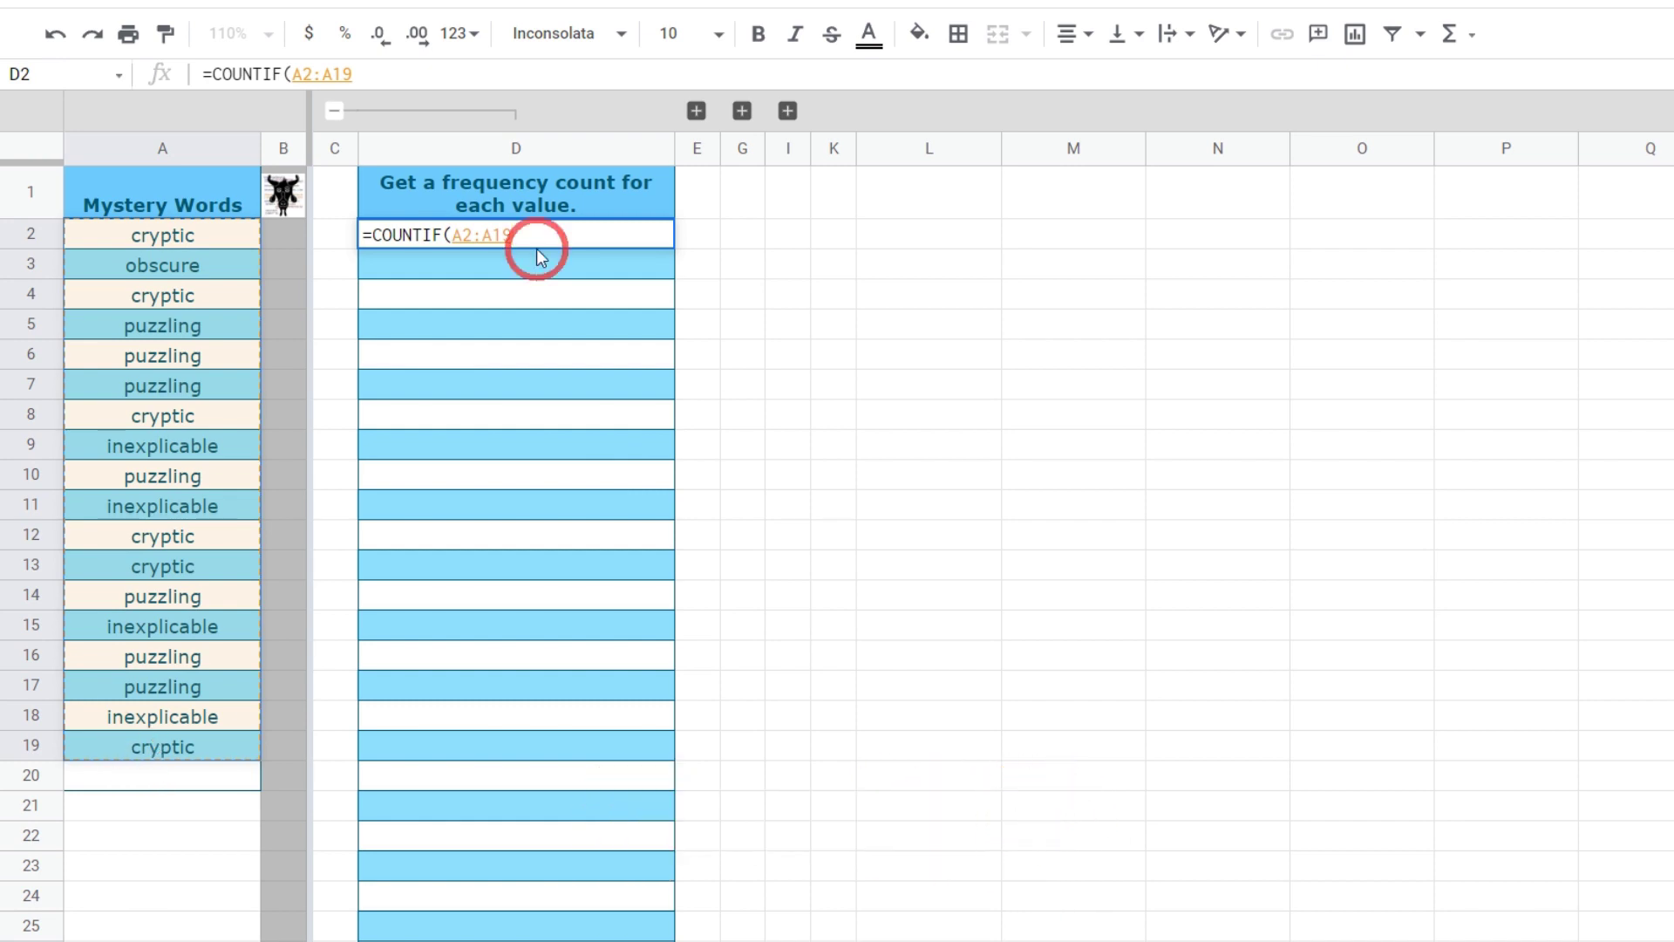
key(BackSpace)
key(BackSpace)
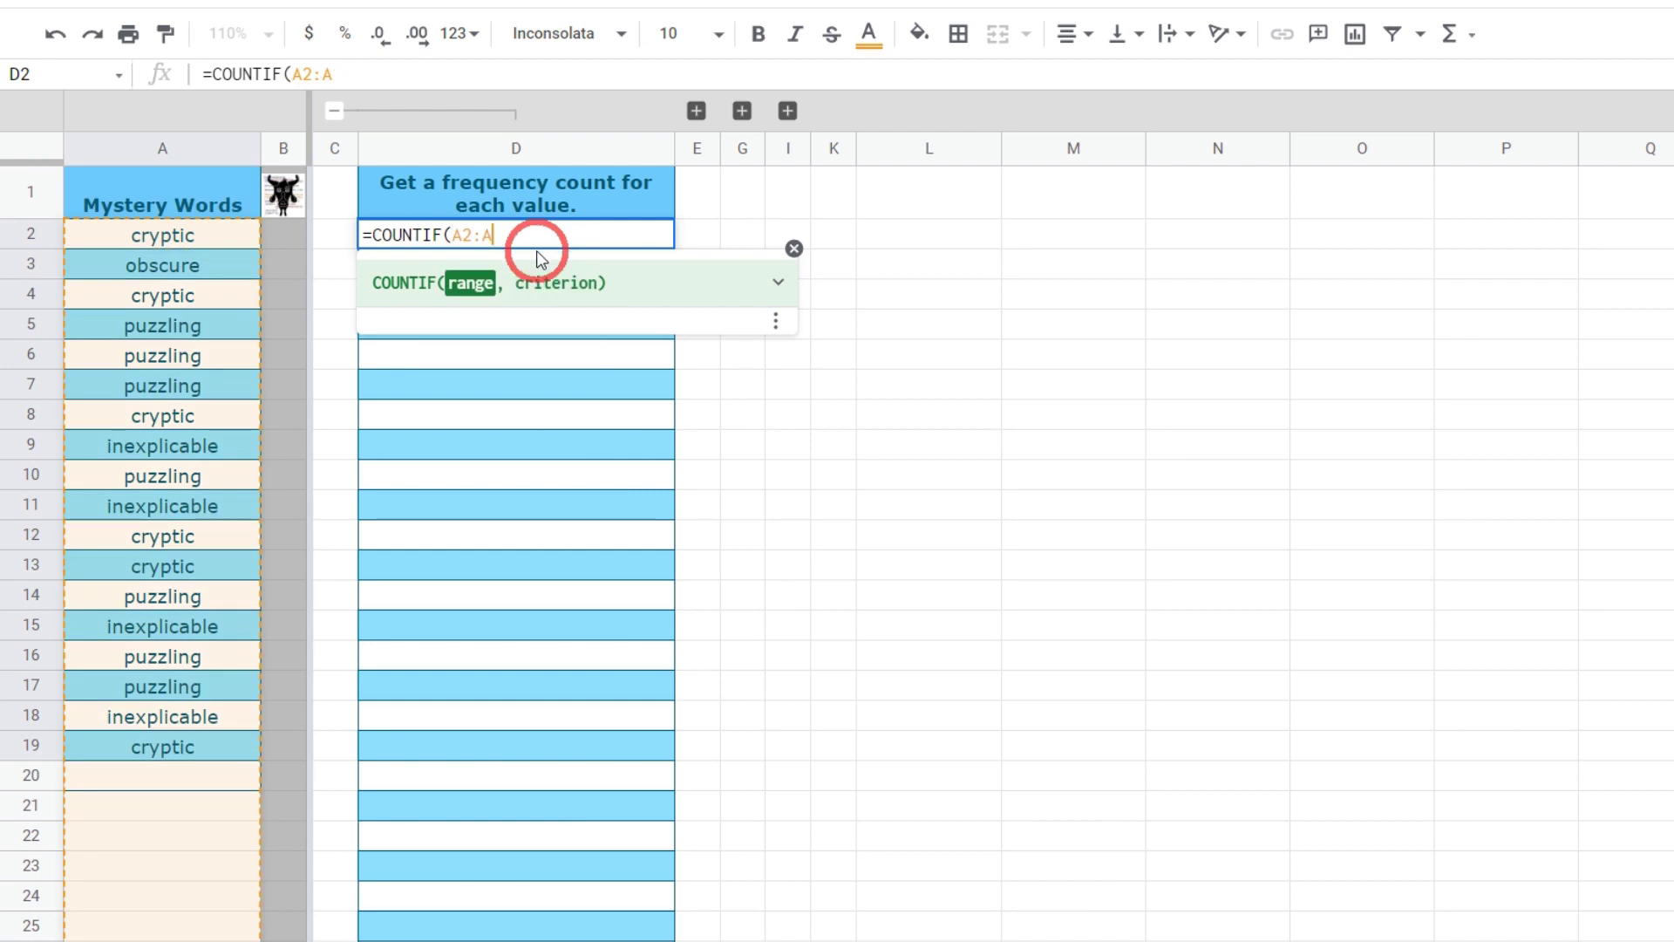
Complete the COUNTIF formula in D2 with A2:A as its criterion and commit it.
text(,)
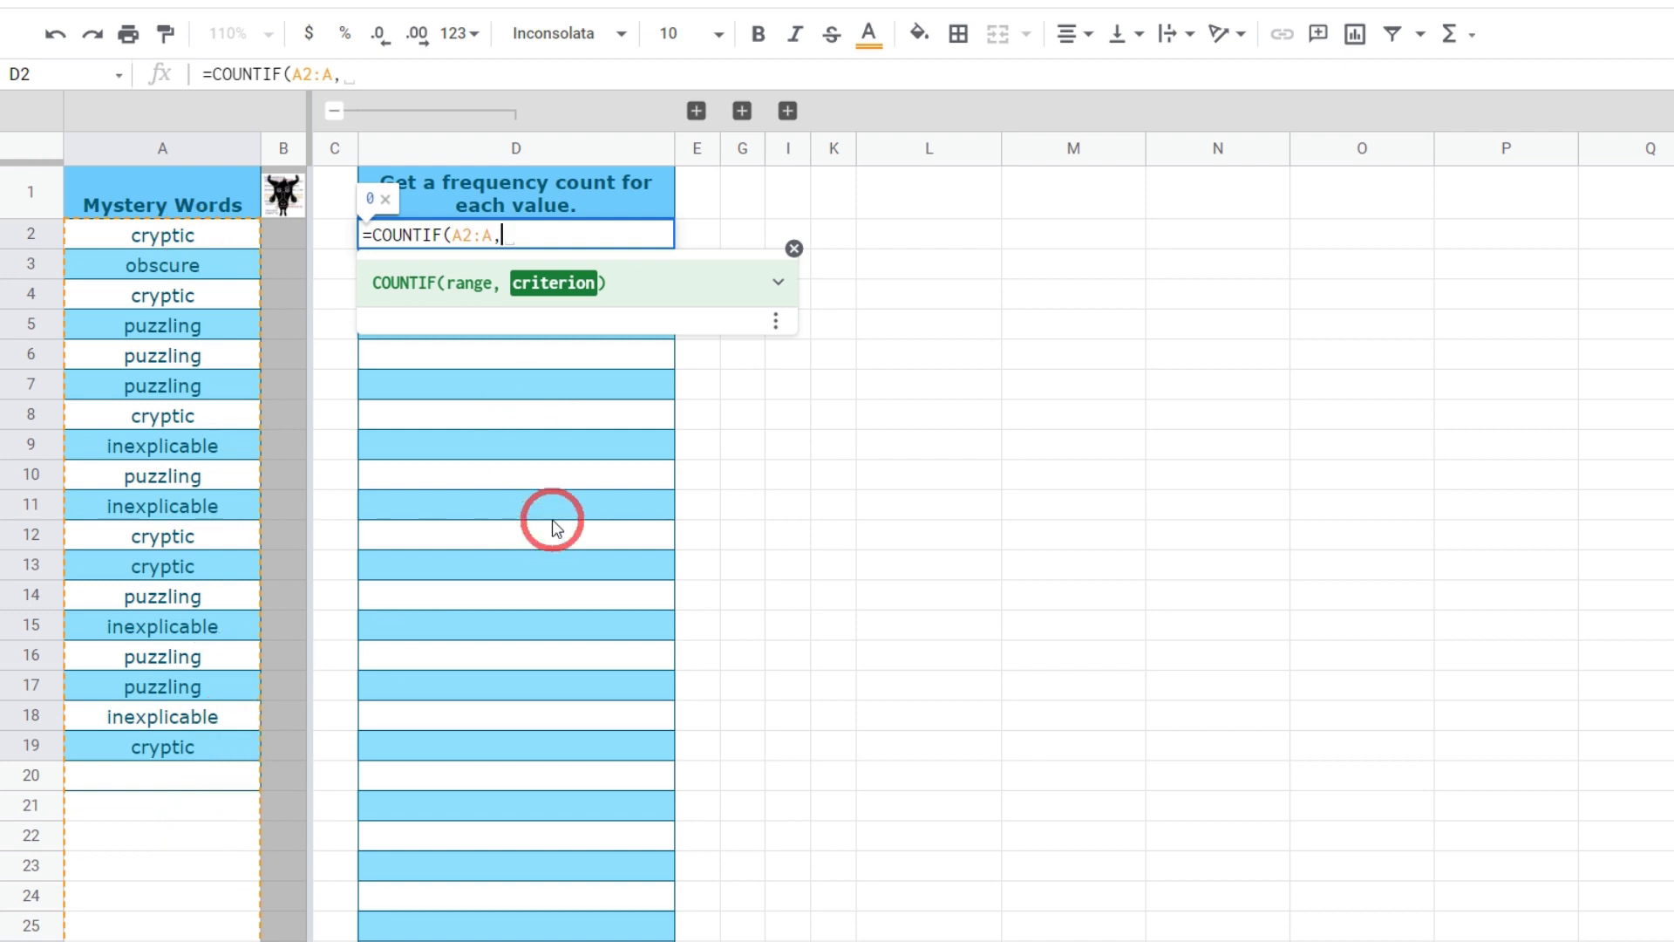
text(A)
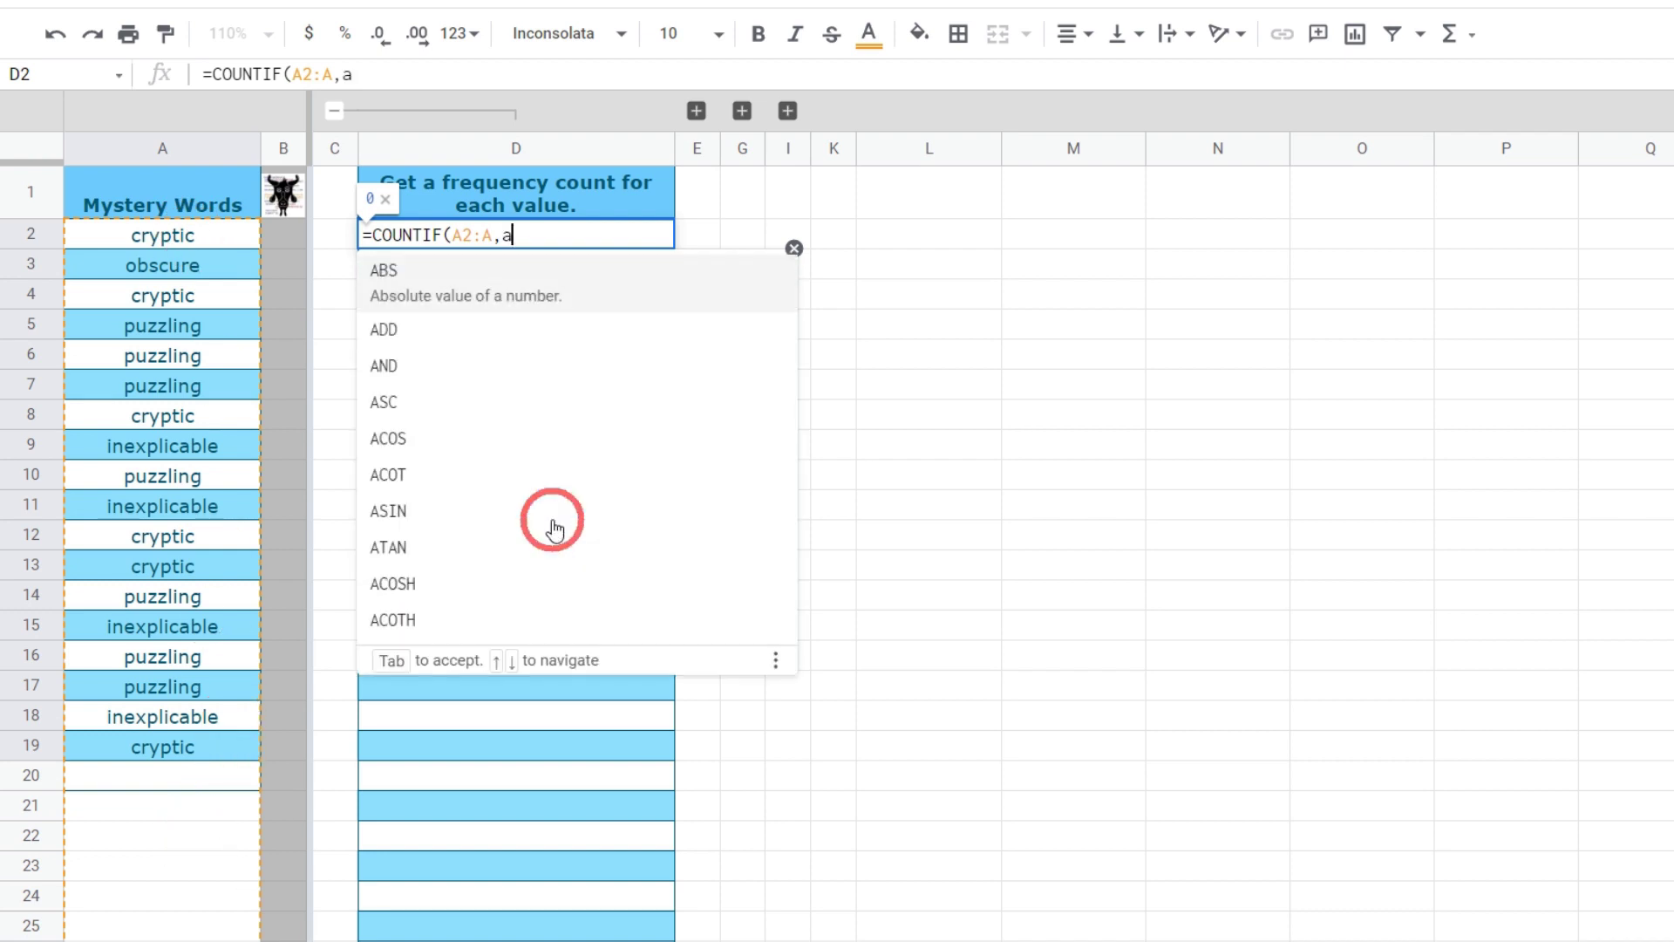
key(BackSpace)
key(BackSpace)
text(A2:A)
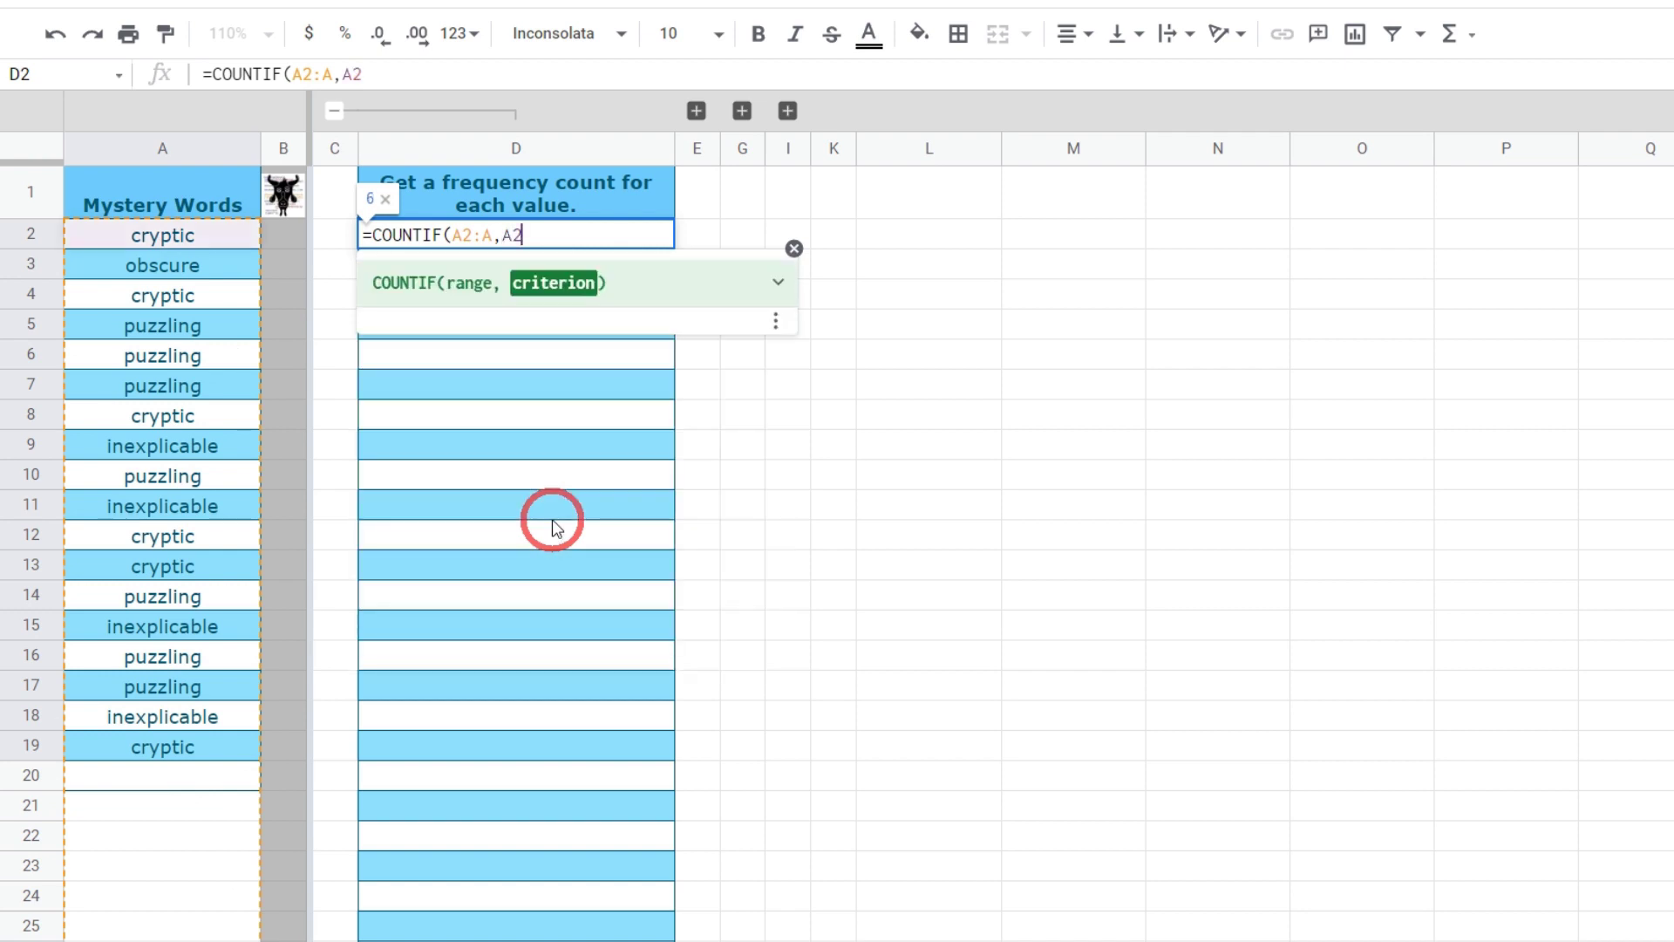
text())
key(Return)
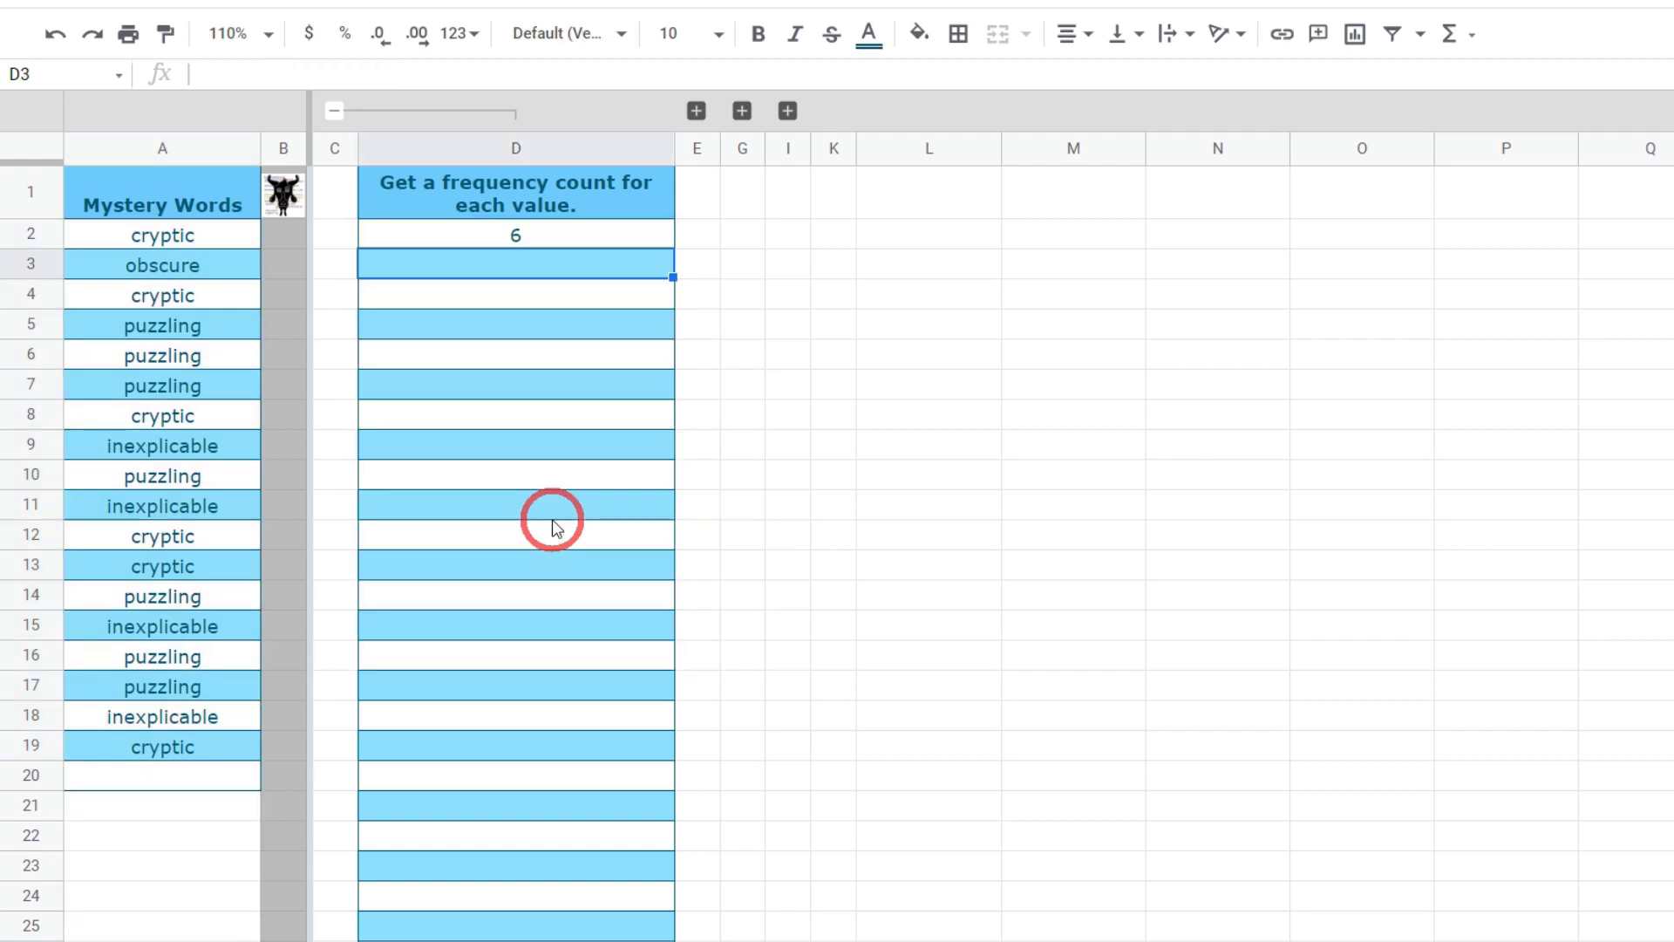
Wrap the COUNTIF formula in D2 in ARRAYFORMULA so it reads =ARRAYFORMULA(COUNTIF(A2:A,A2:A)).
click(390, 235)
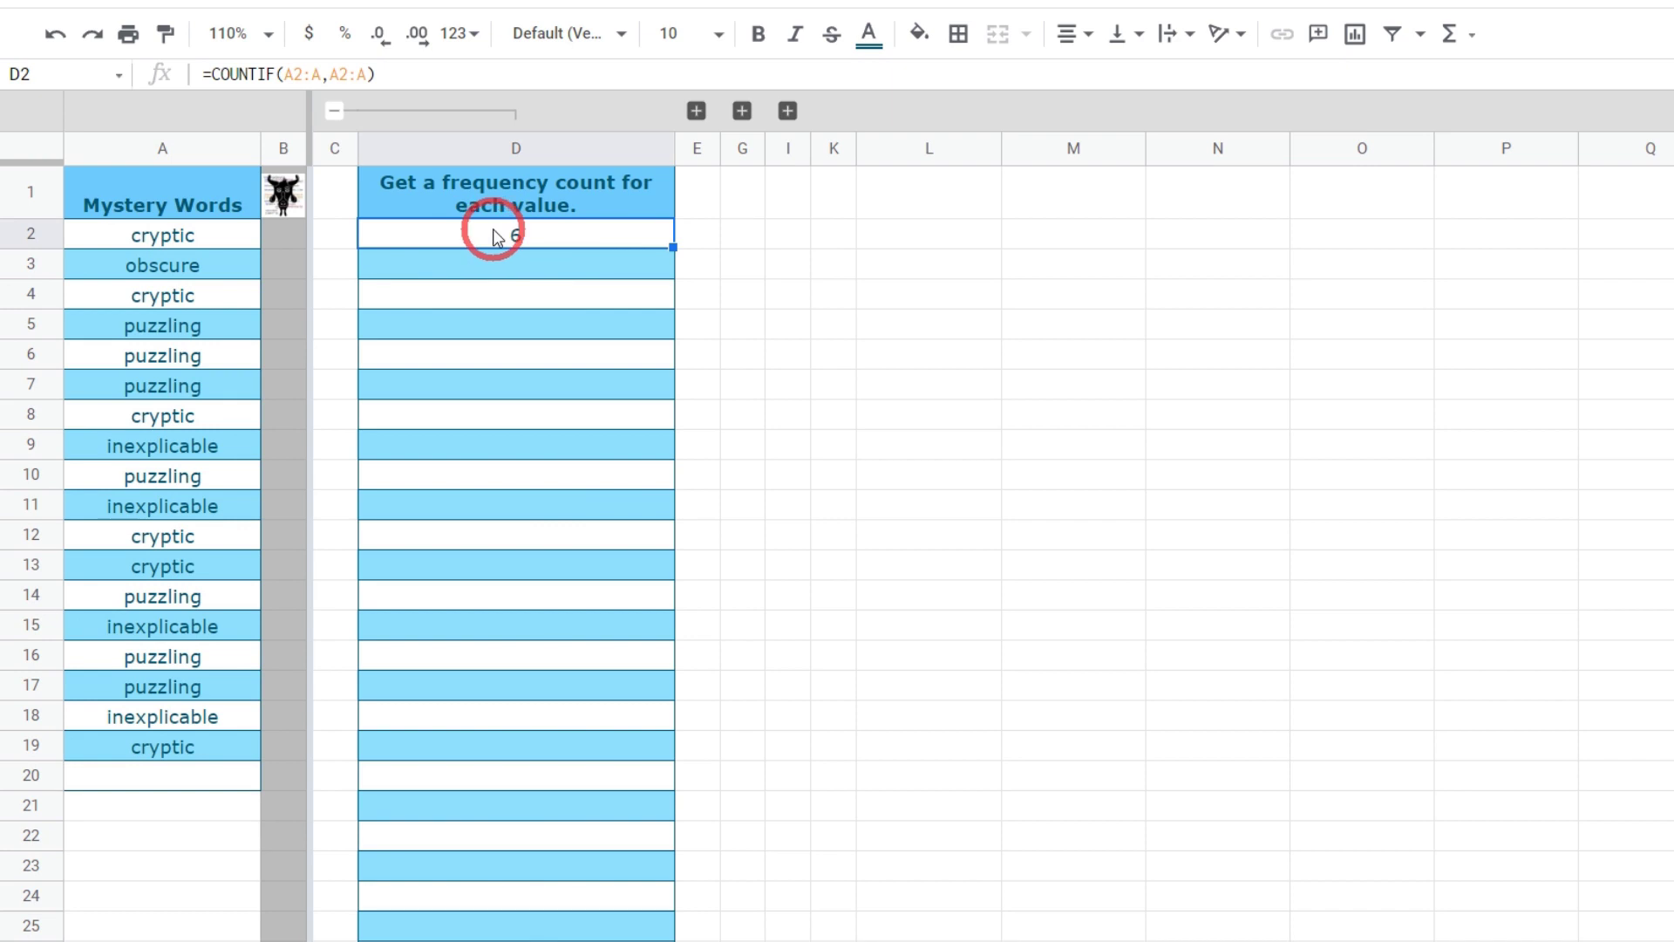
click(209, 75)
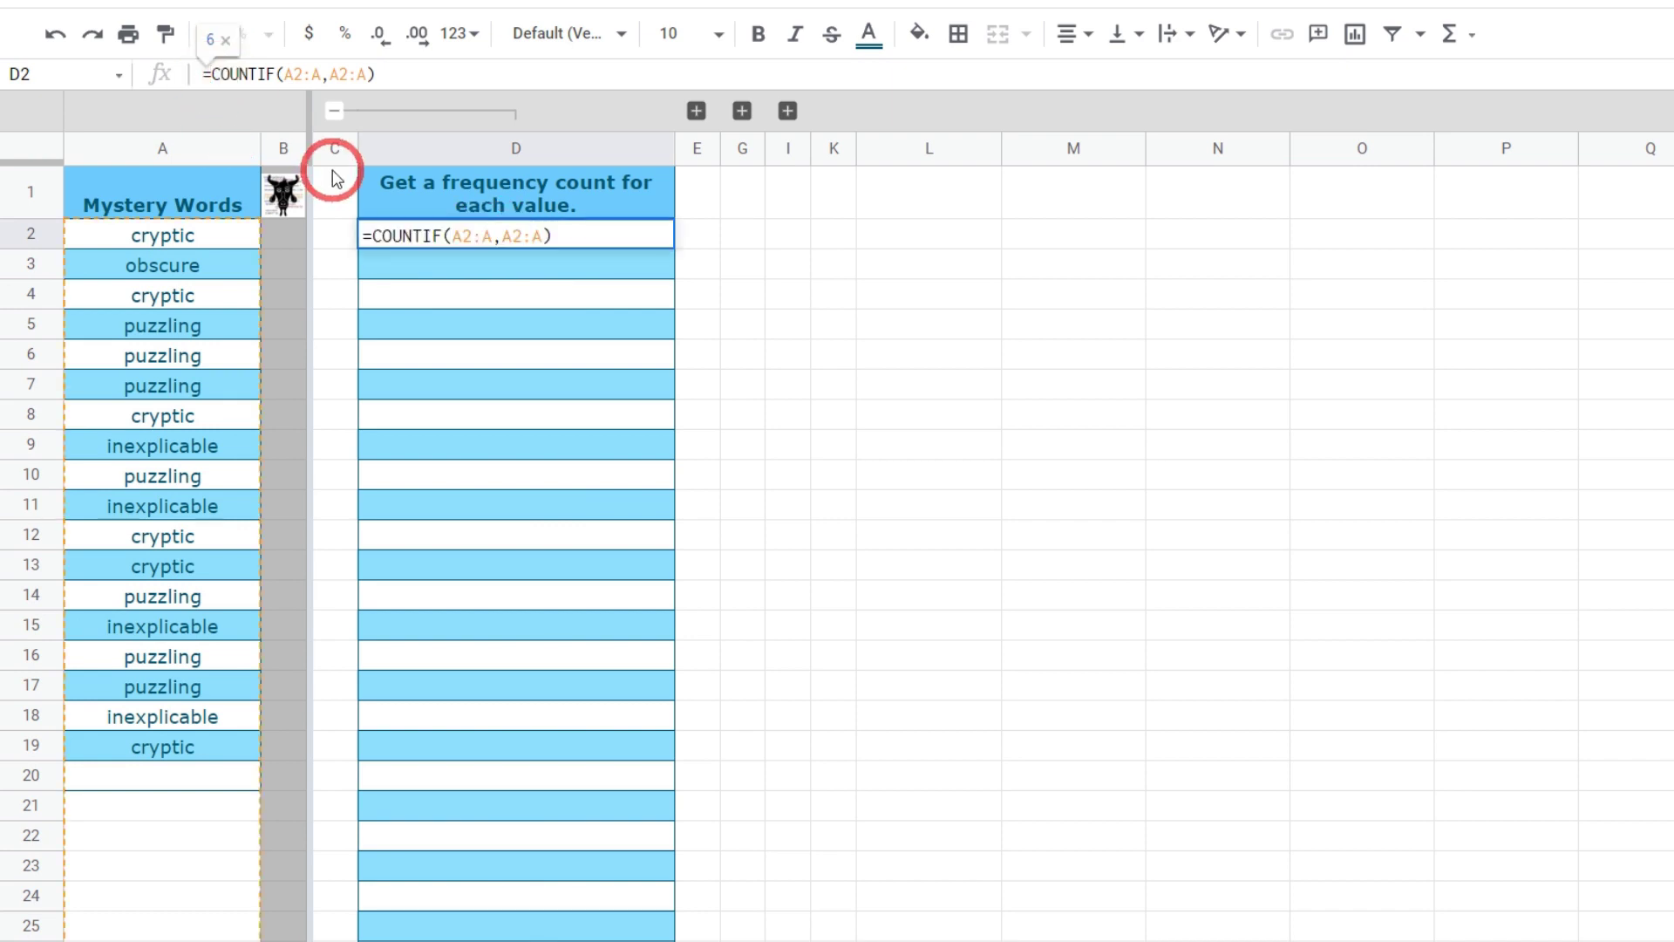
text(ARRAYFORMU)
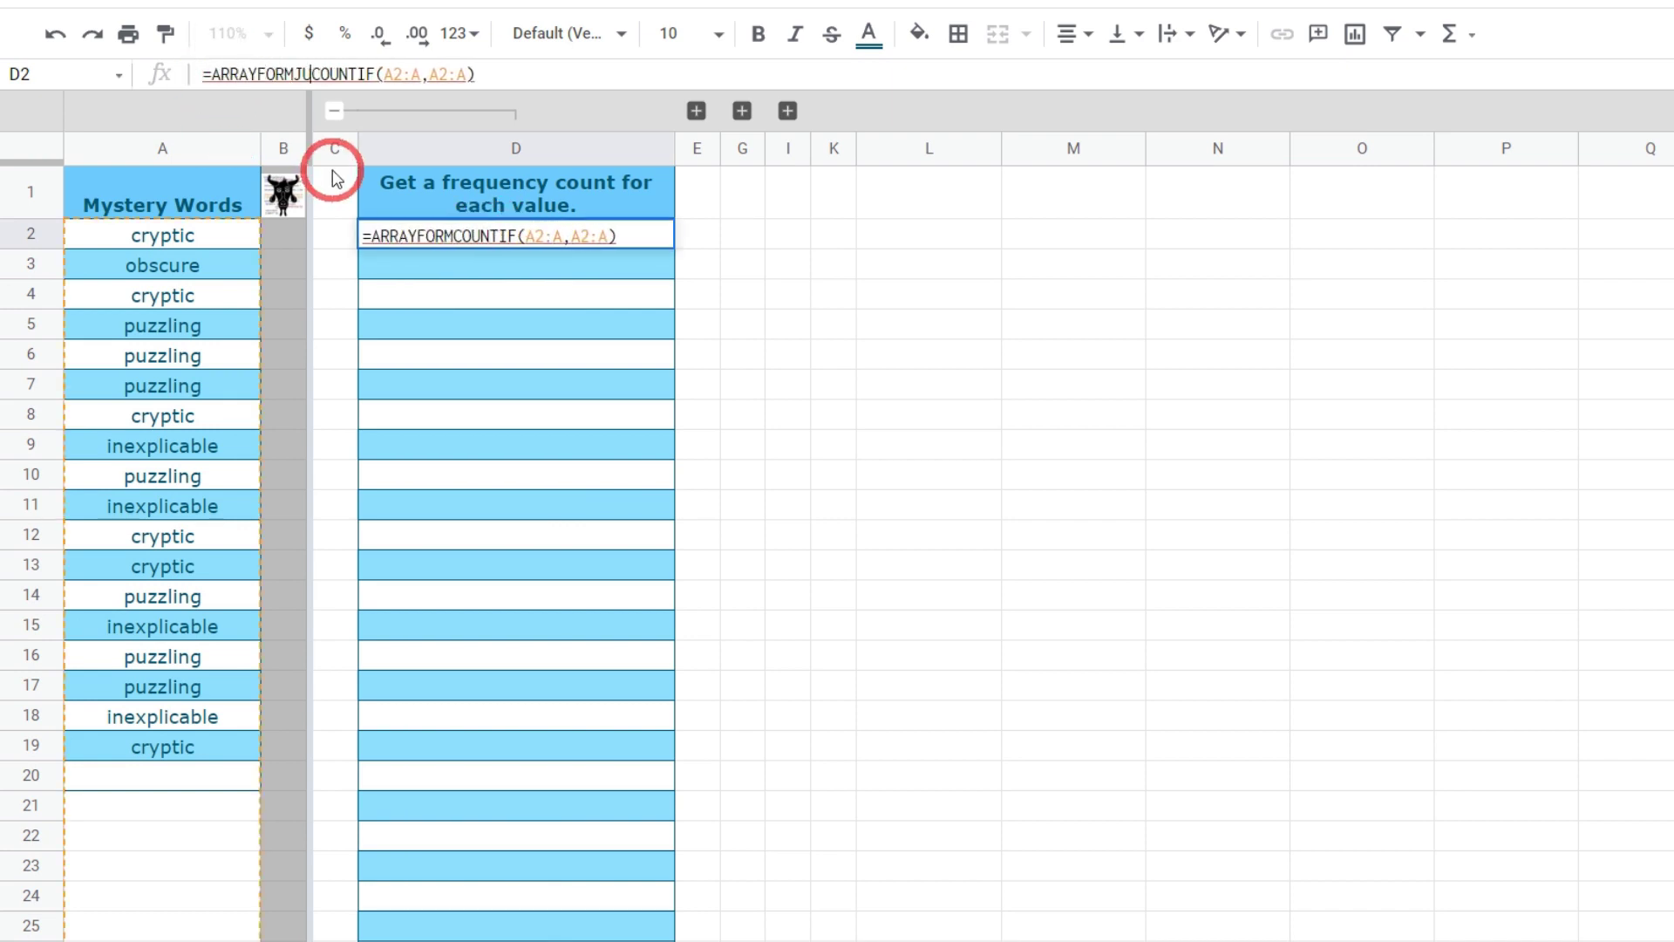
key(BackSpace)
key(BackSpace)
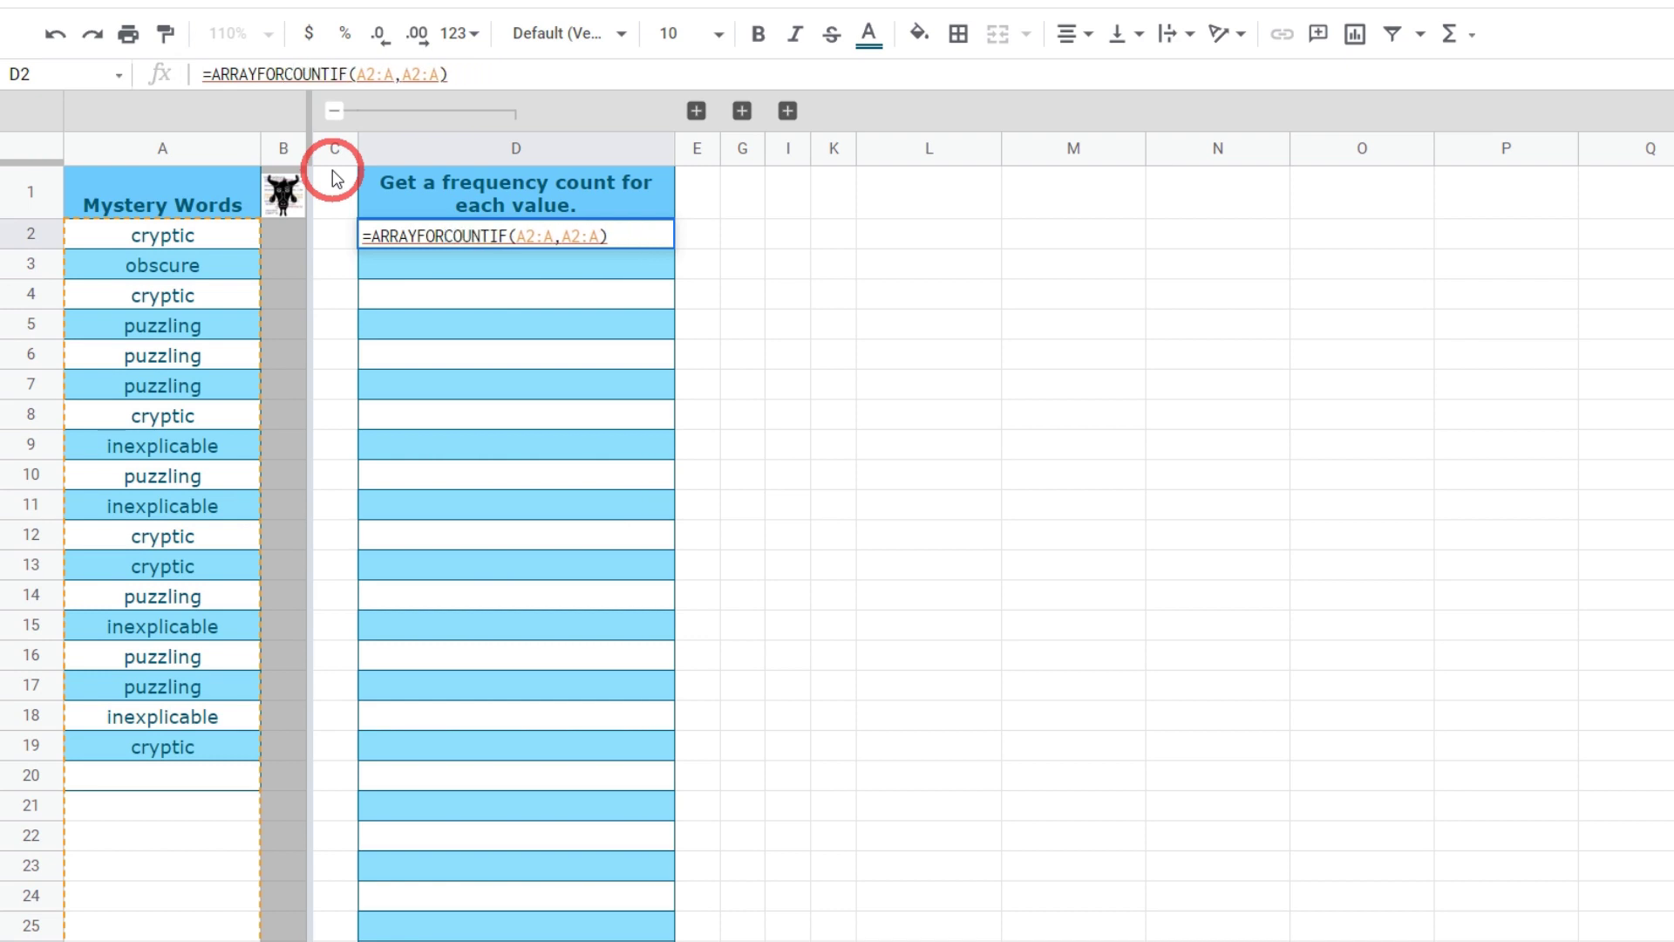
text(MULA()
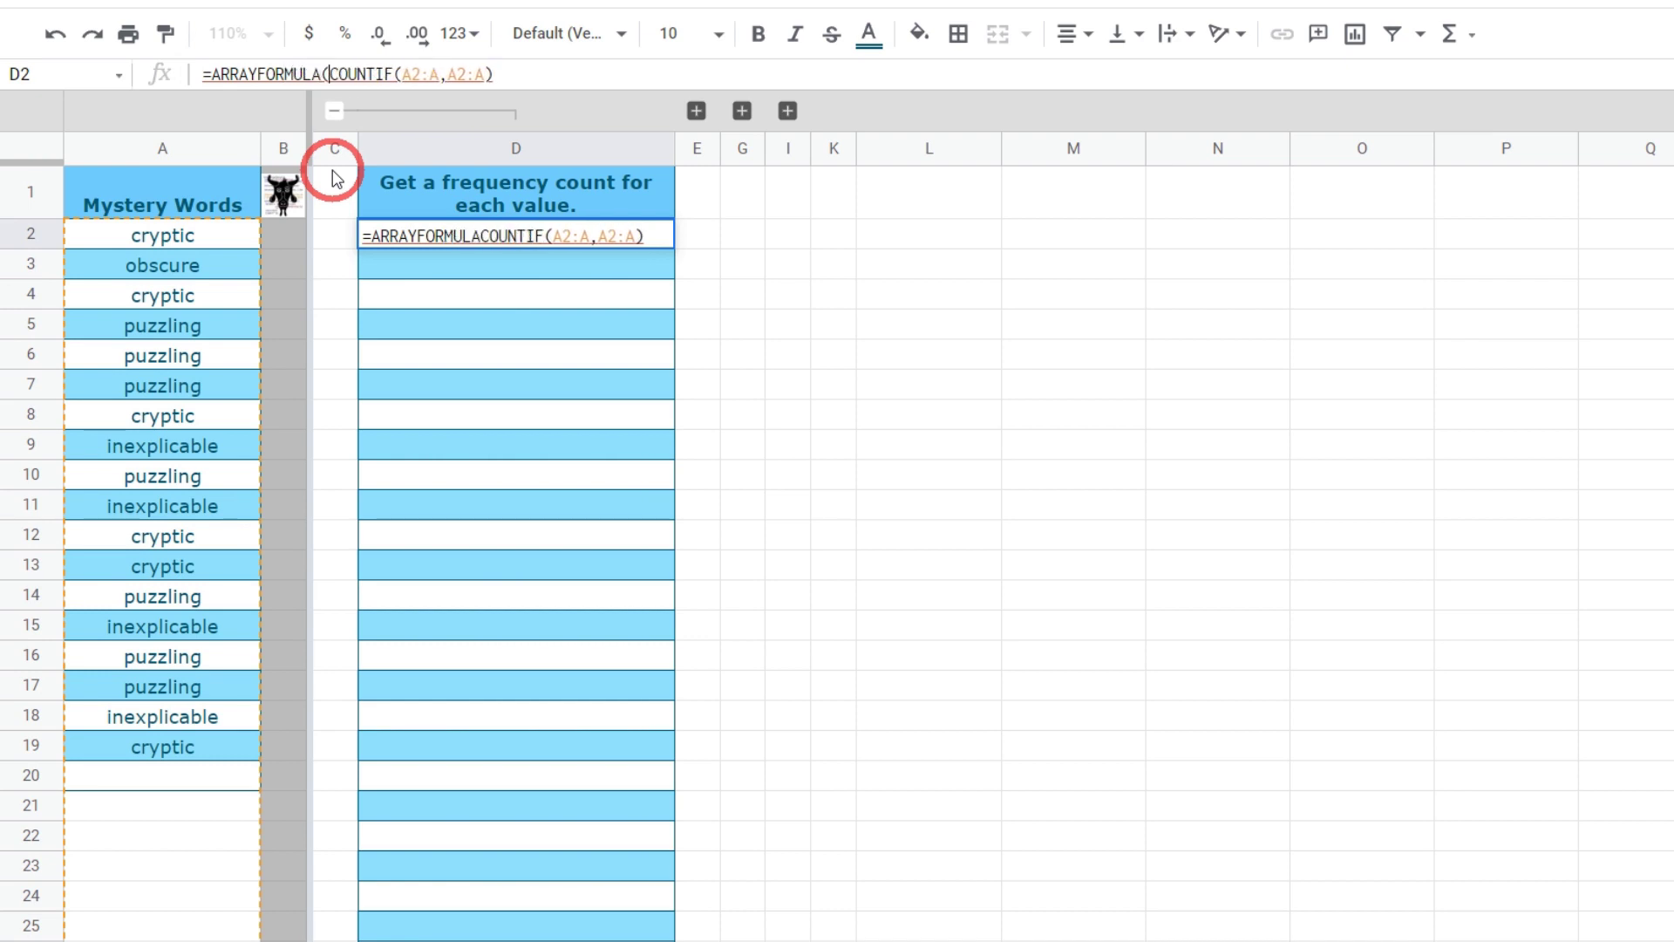
click(558, 76)
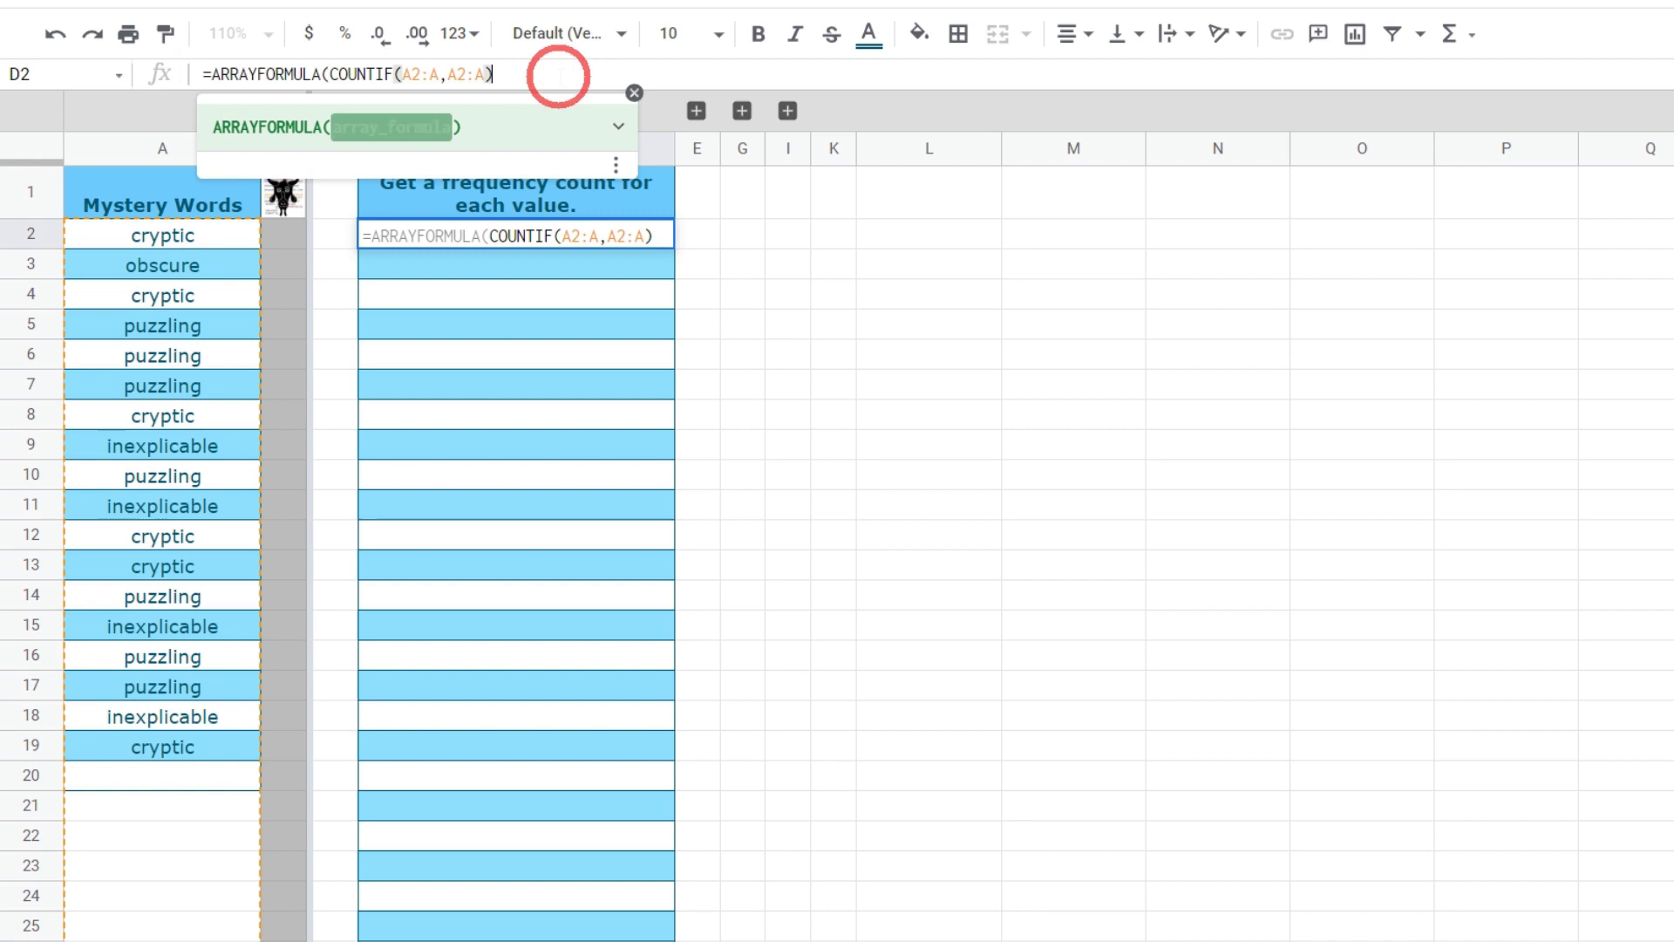
text())
key(Return)
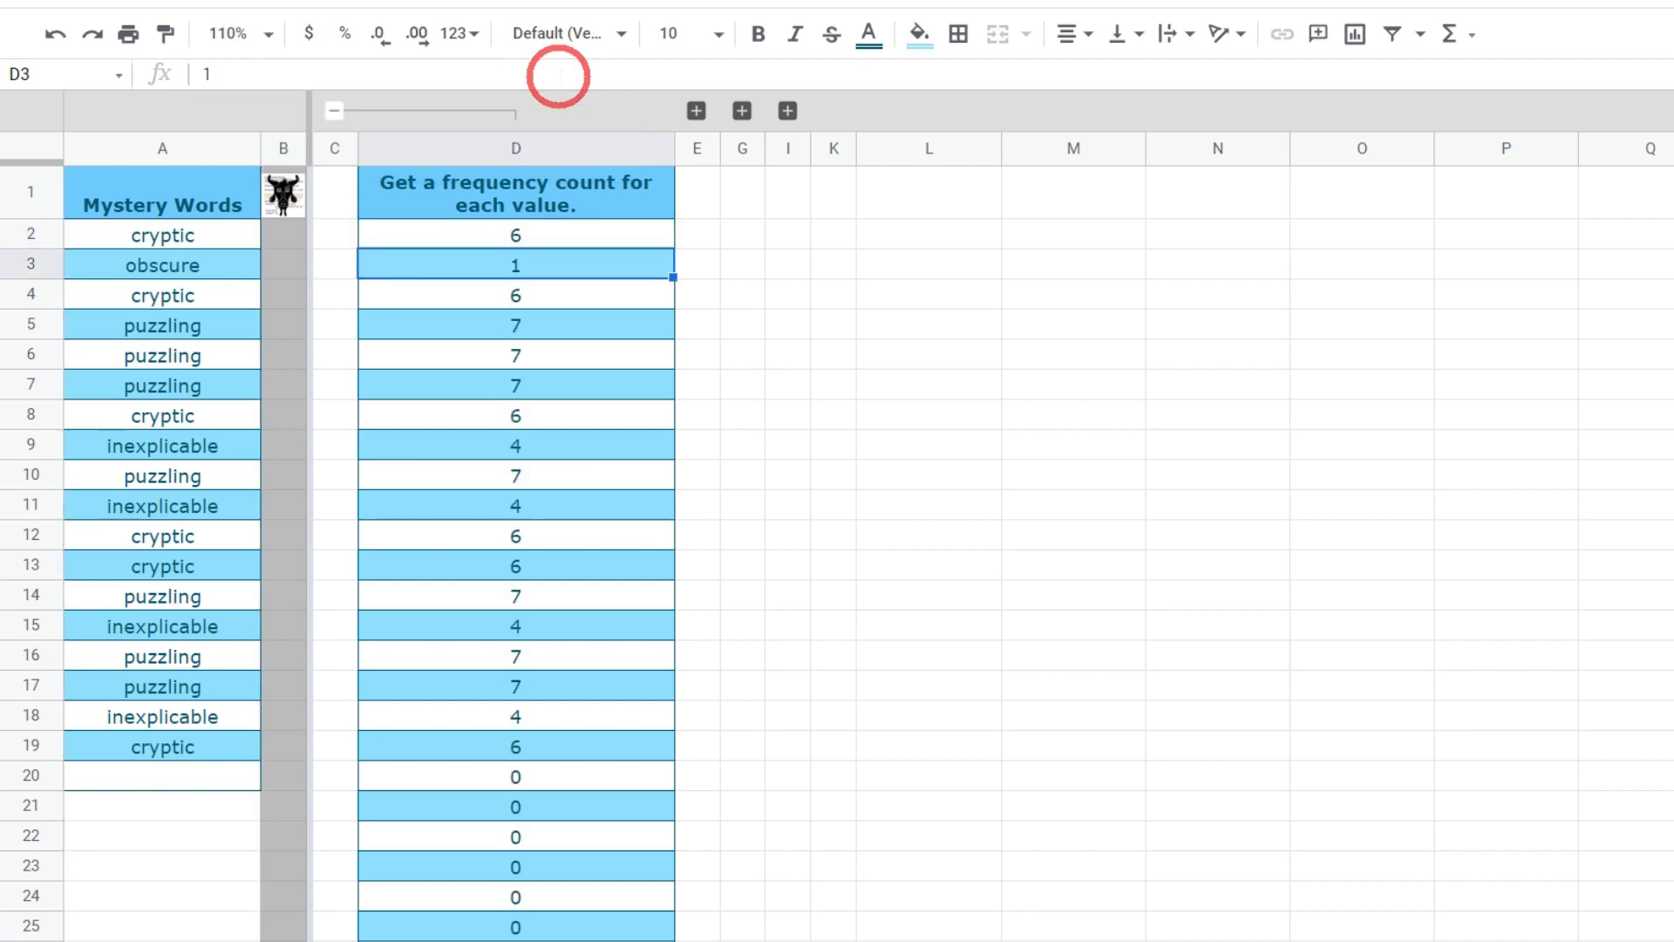
Compare the words in column A with their frequency counts in column D for the first few rows.
click(186, 233)
click(426, 234)
click(414, 272)
click(228, 271)
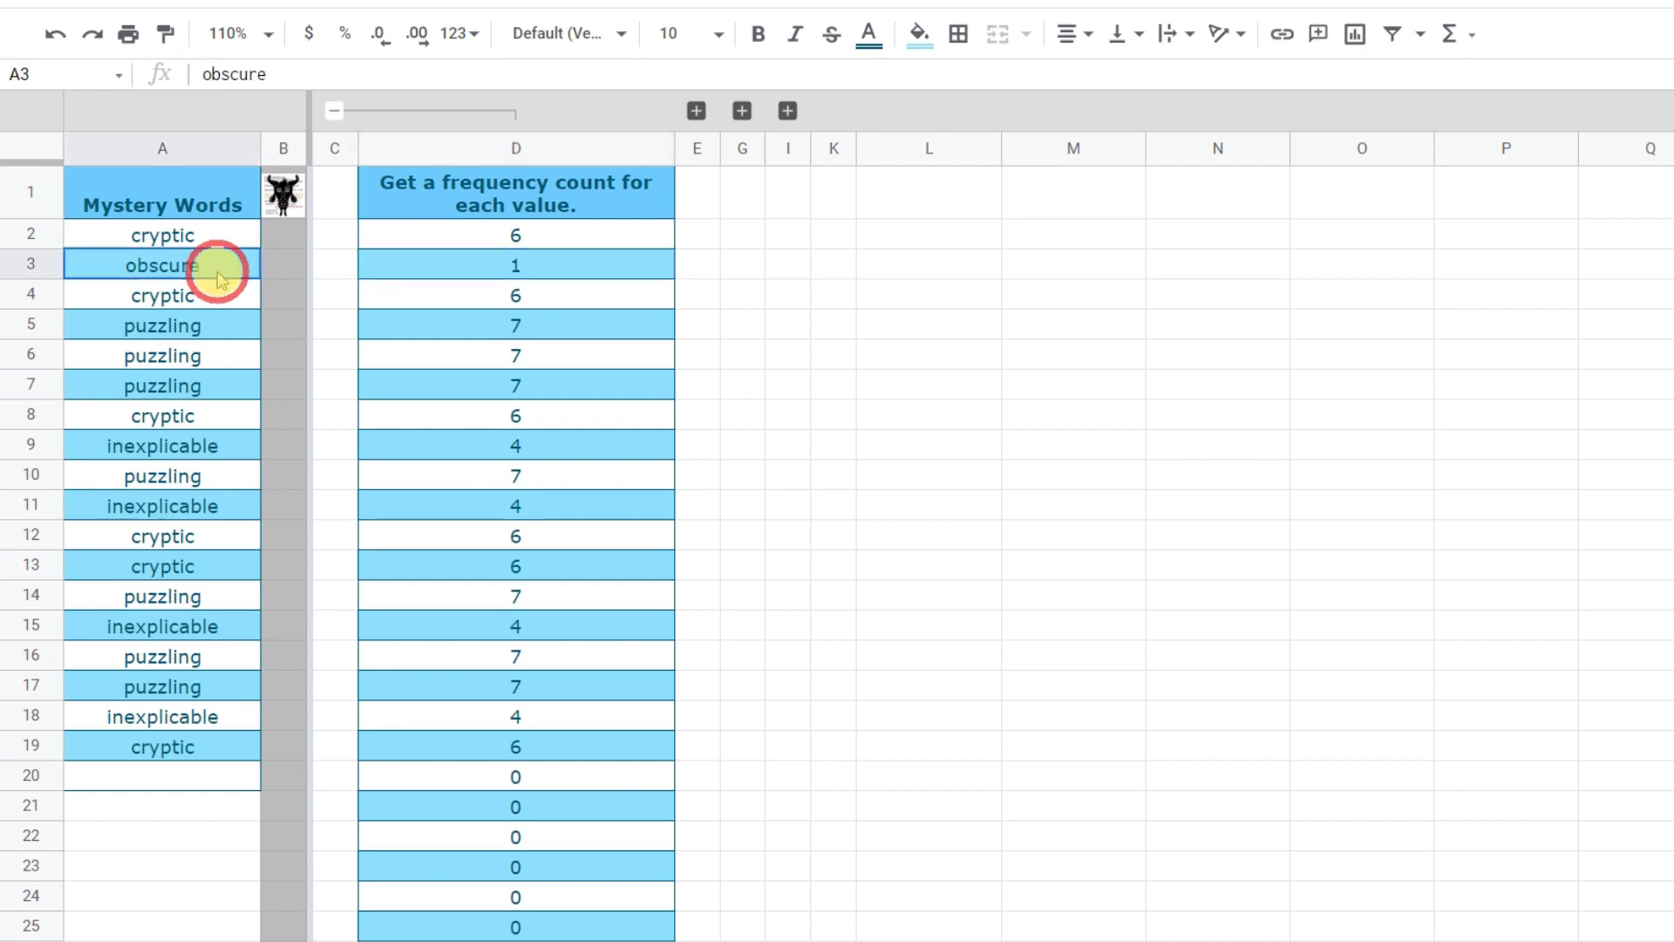
click(403, 302)
click(236, 296)
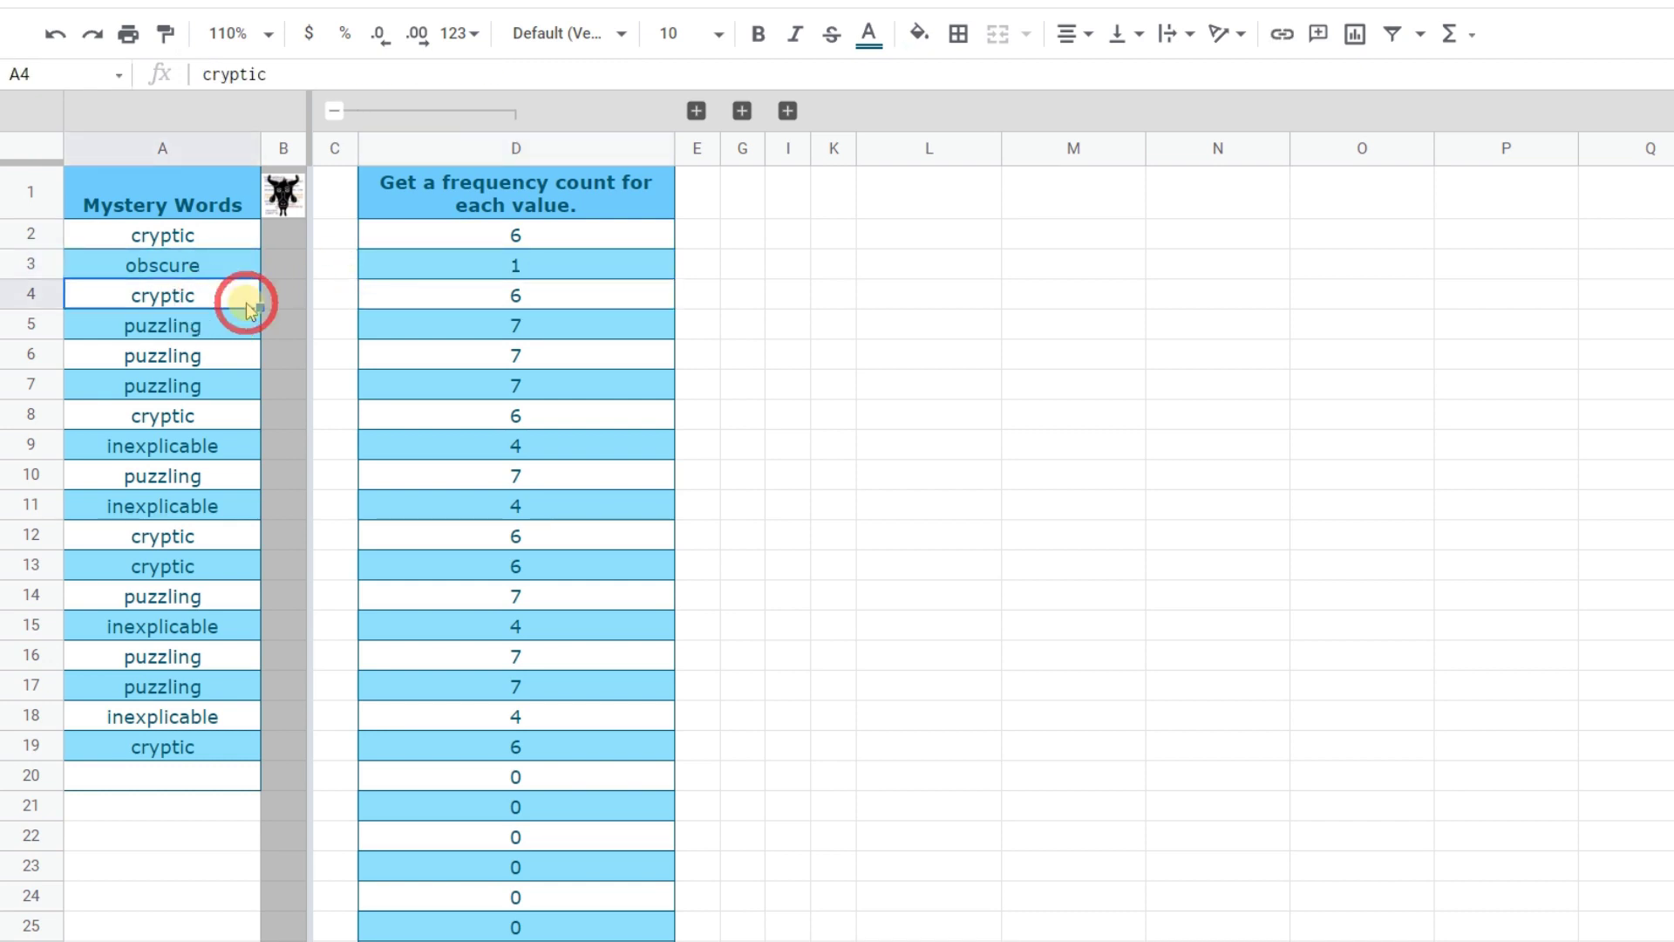
click(418, 325)
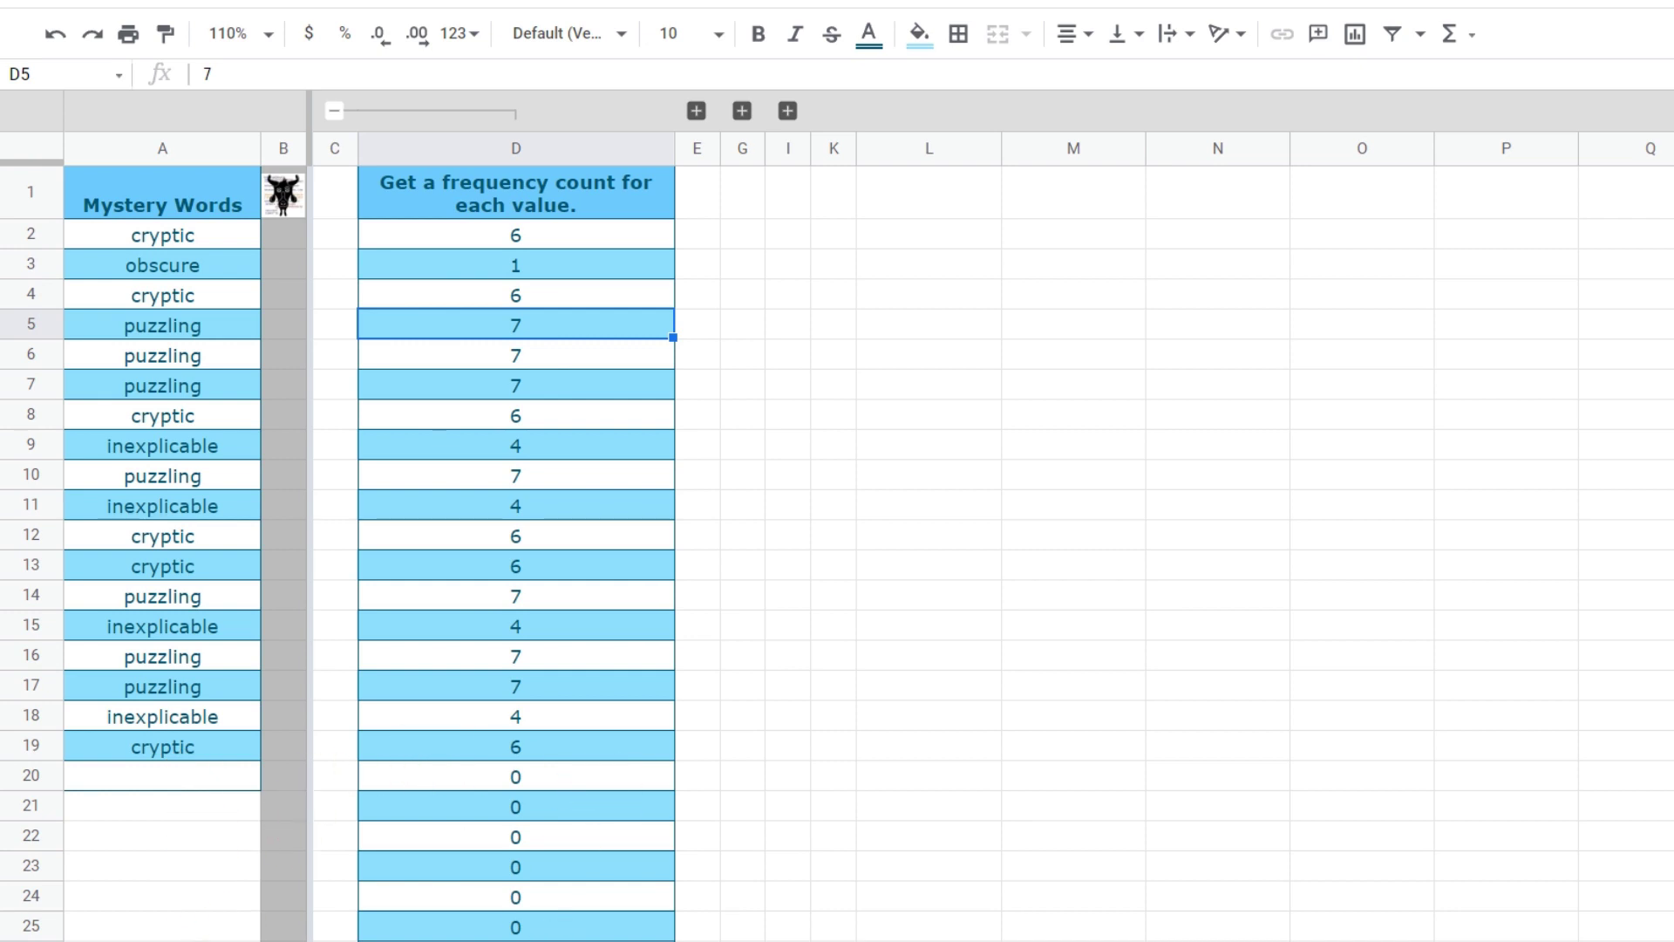
Examine the COUNTIF(A2:A,A2:A) part inside the D2 formula by highlighting it, and leave the formula as it is.
click(533, 235)
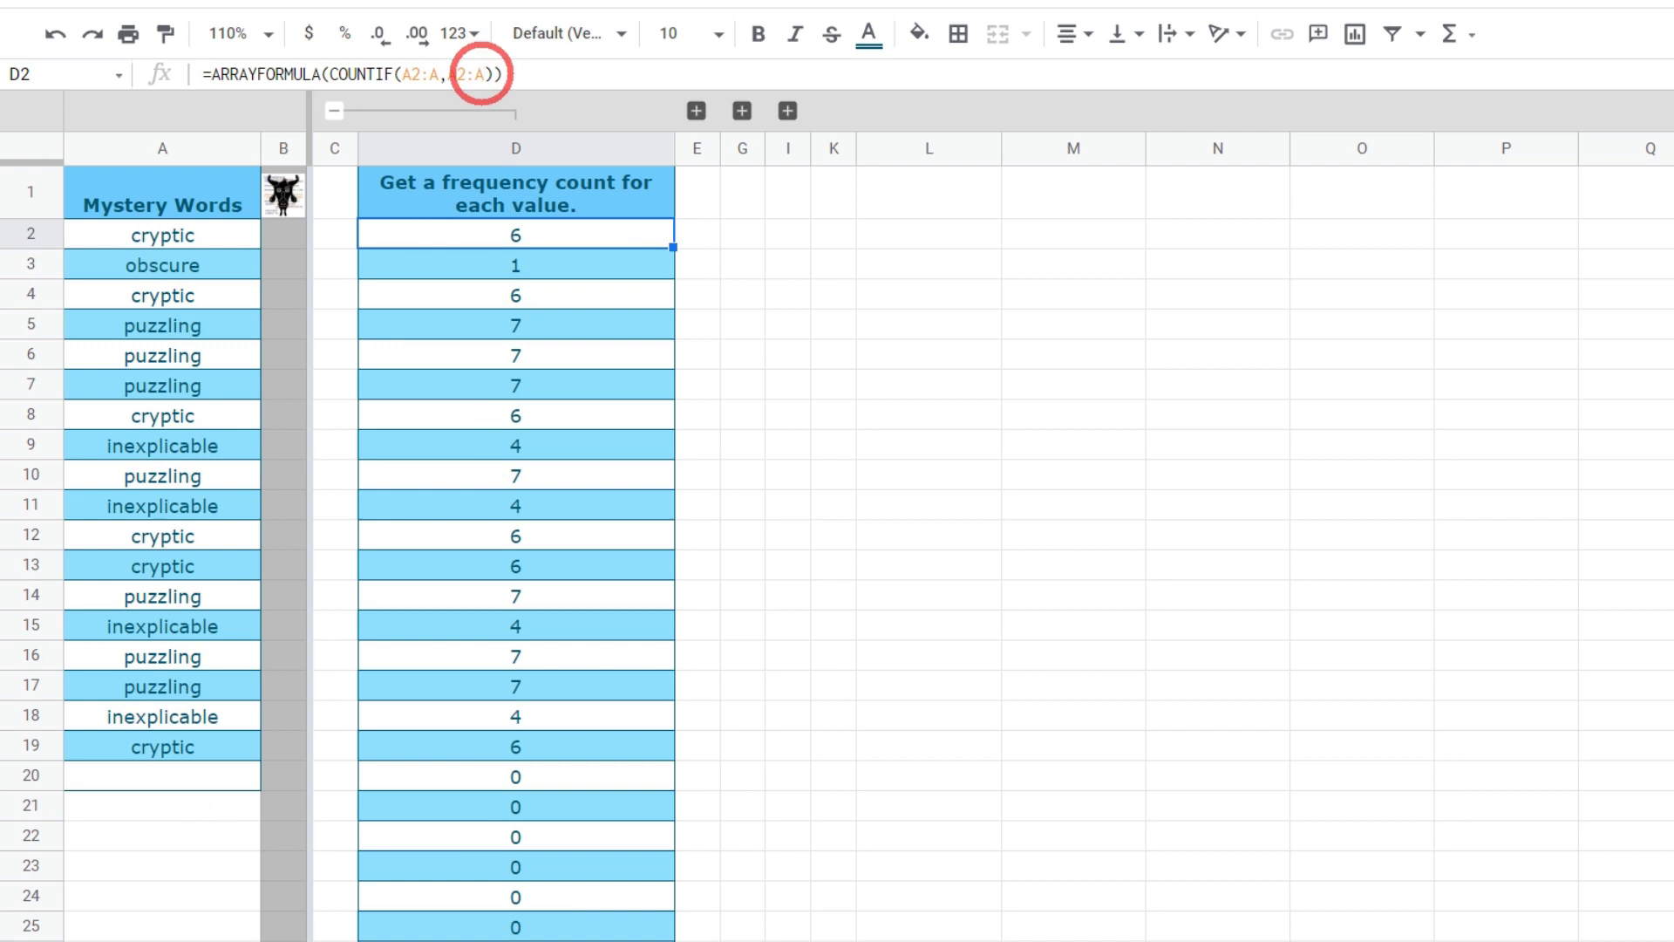
drag(499, 73, 331, 75)
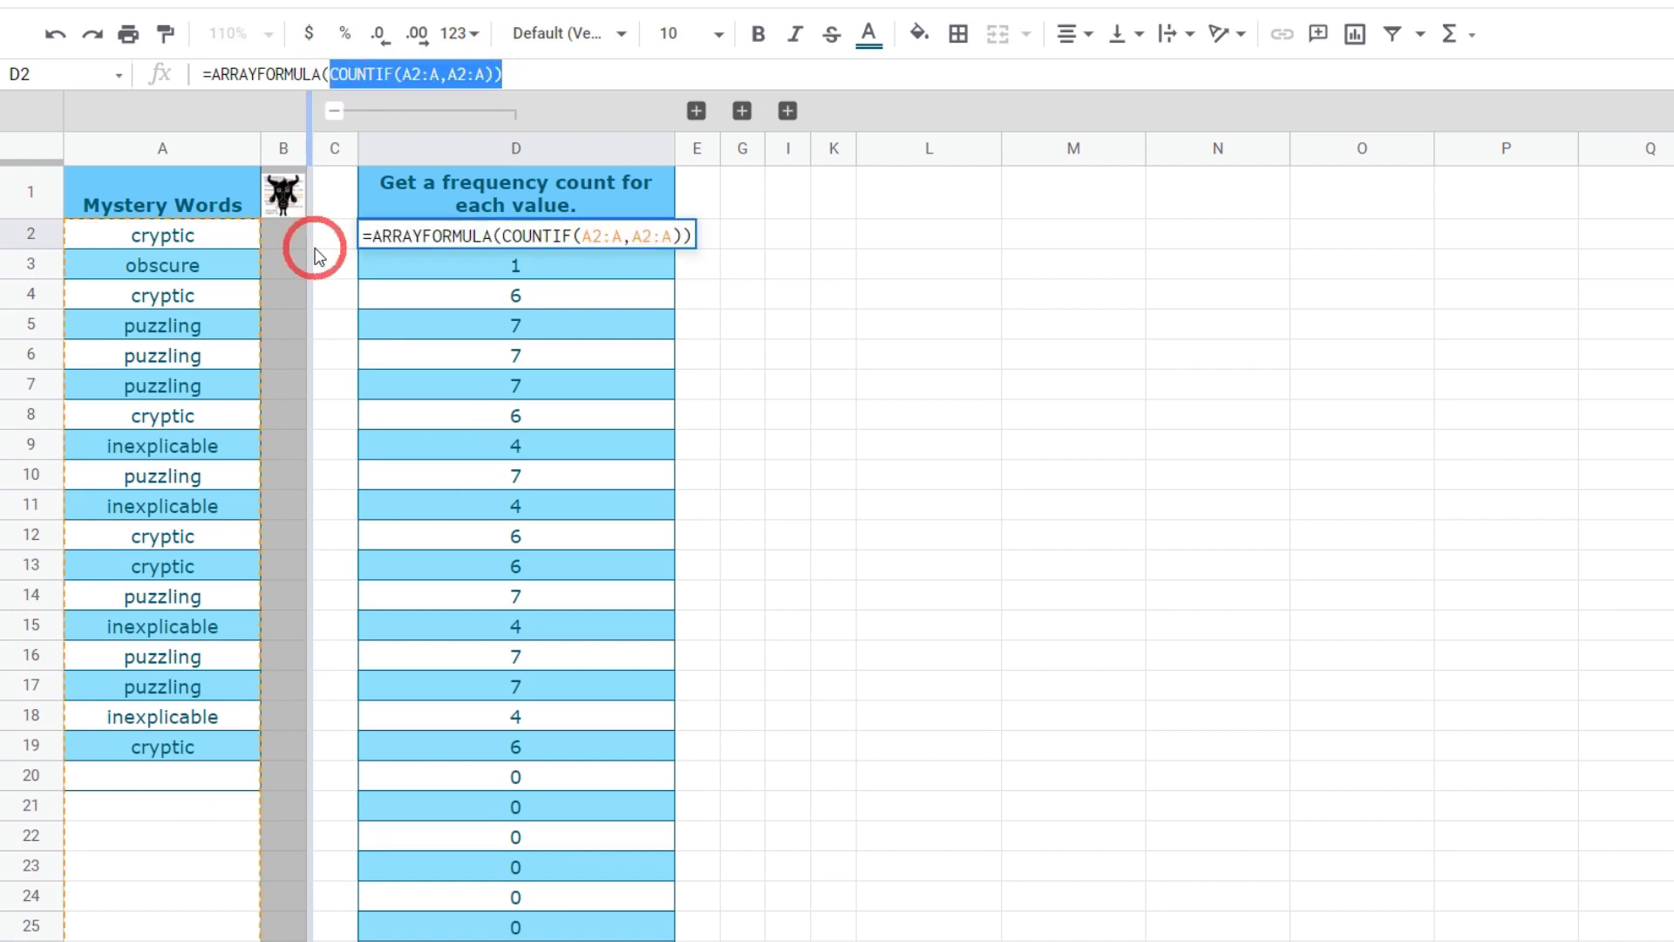
key(shift+Left)
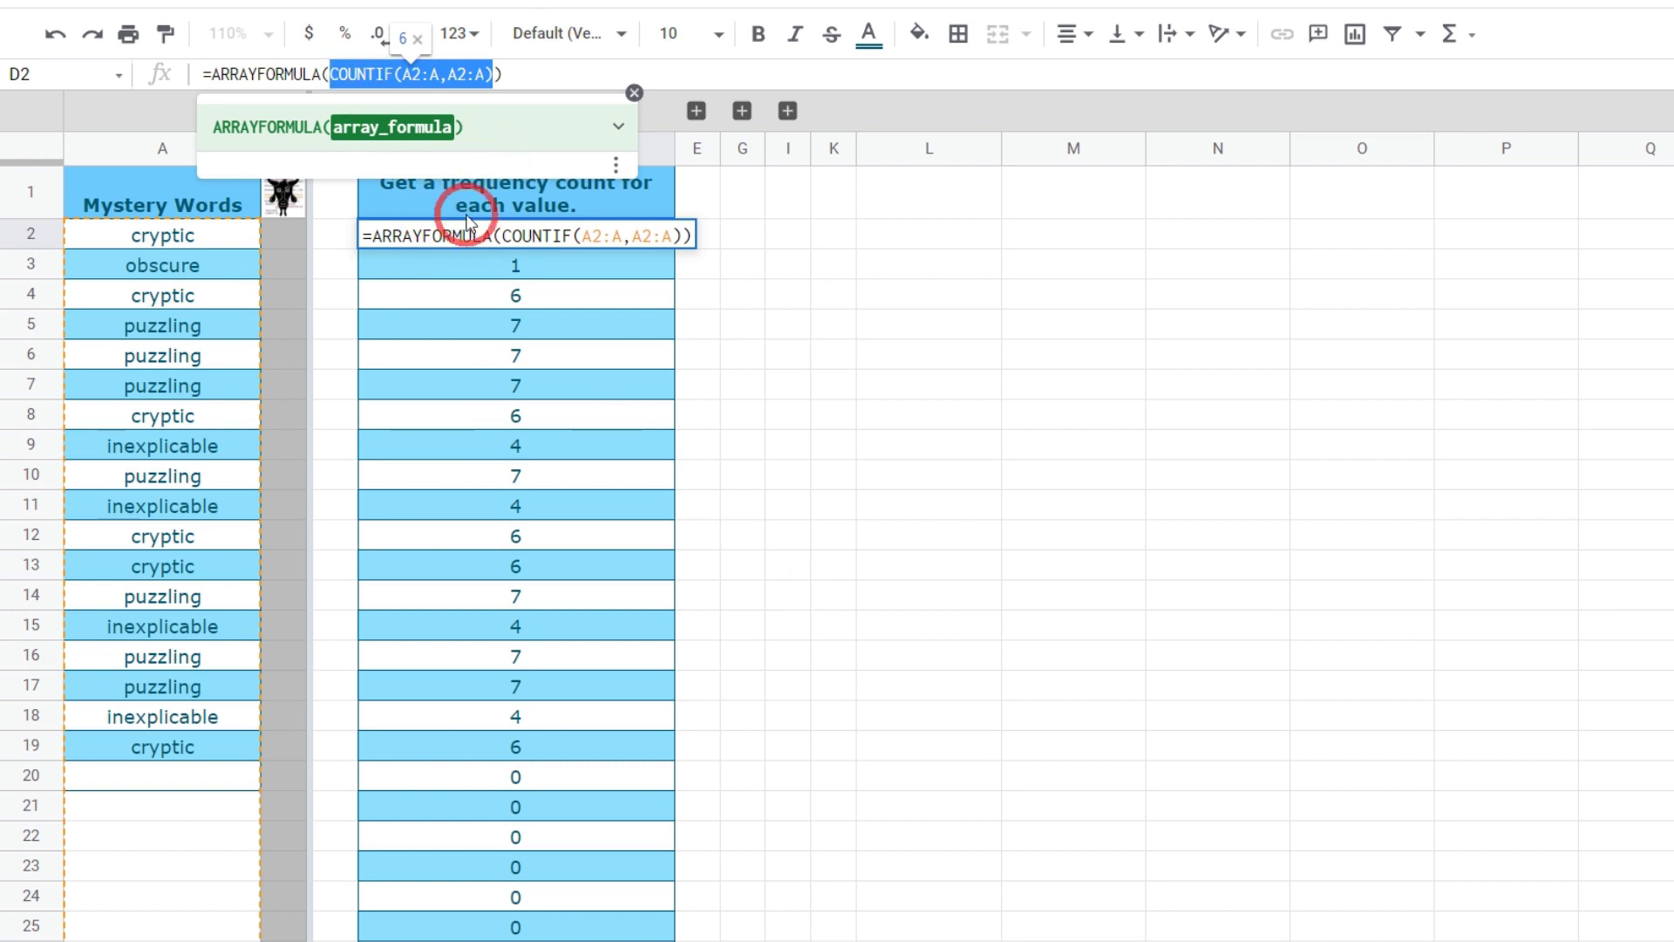
key(Tab)
Expand the collapsed group holding the max frequency column F, and select the frequency count column D.
click(697, 111)
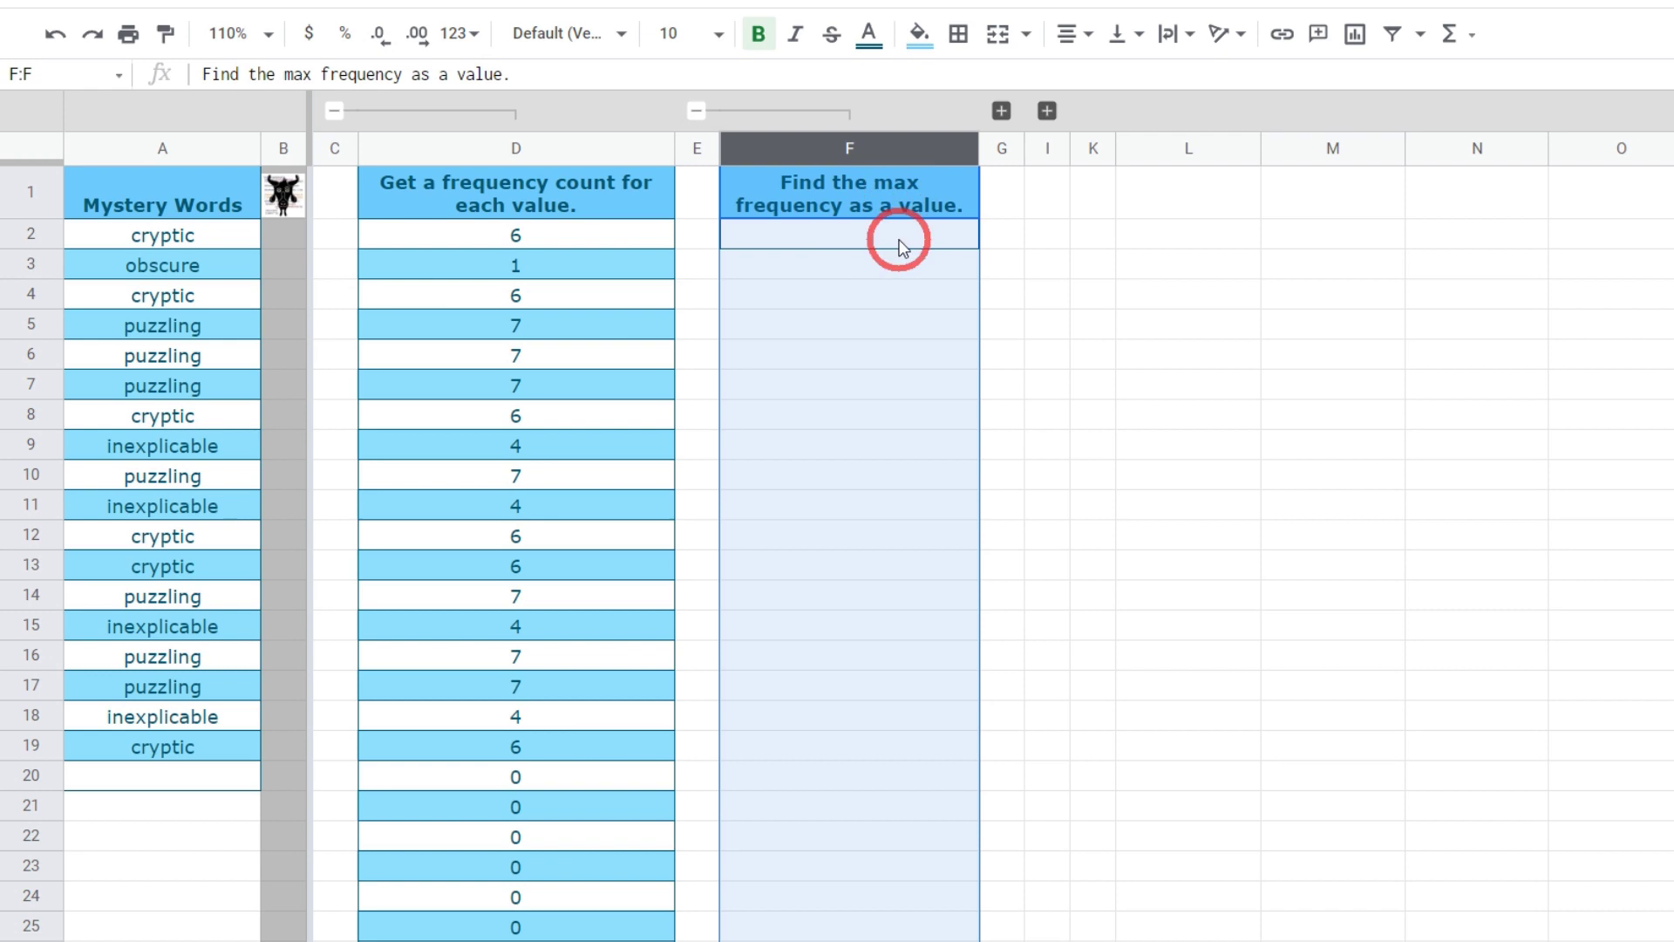
click(394, 218)
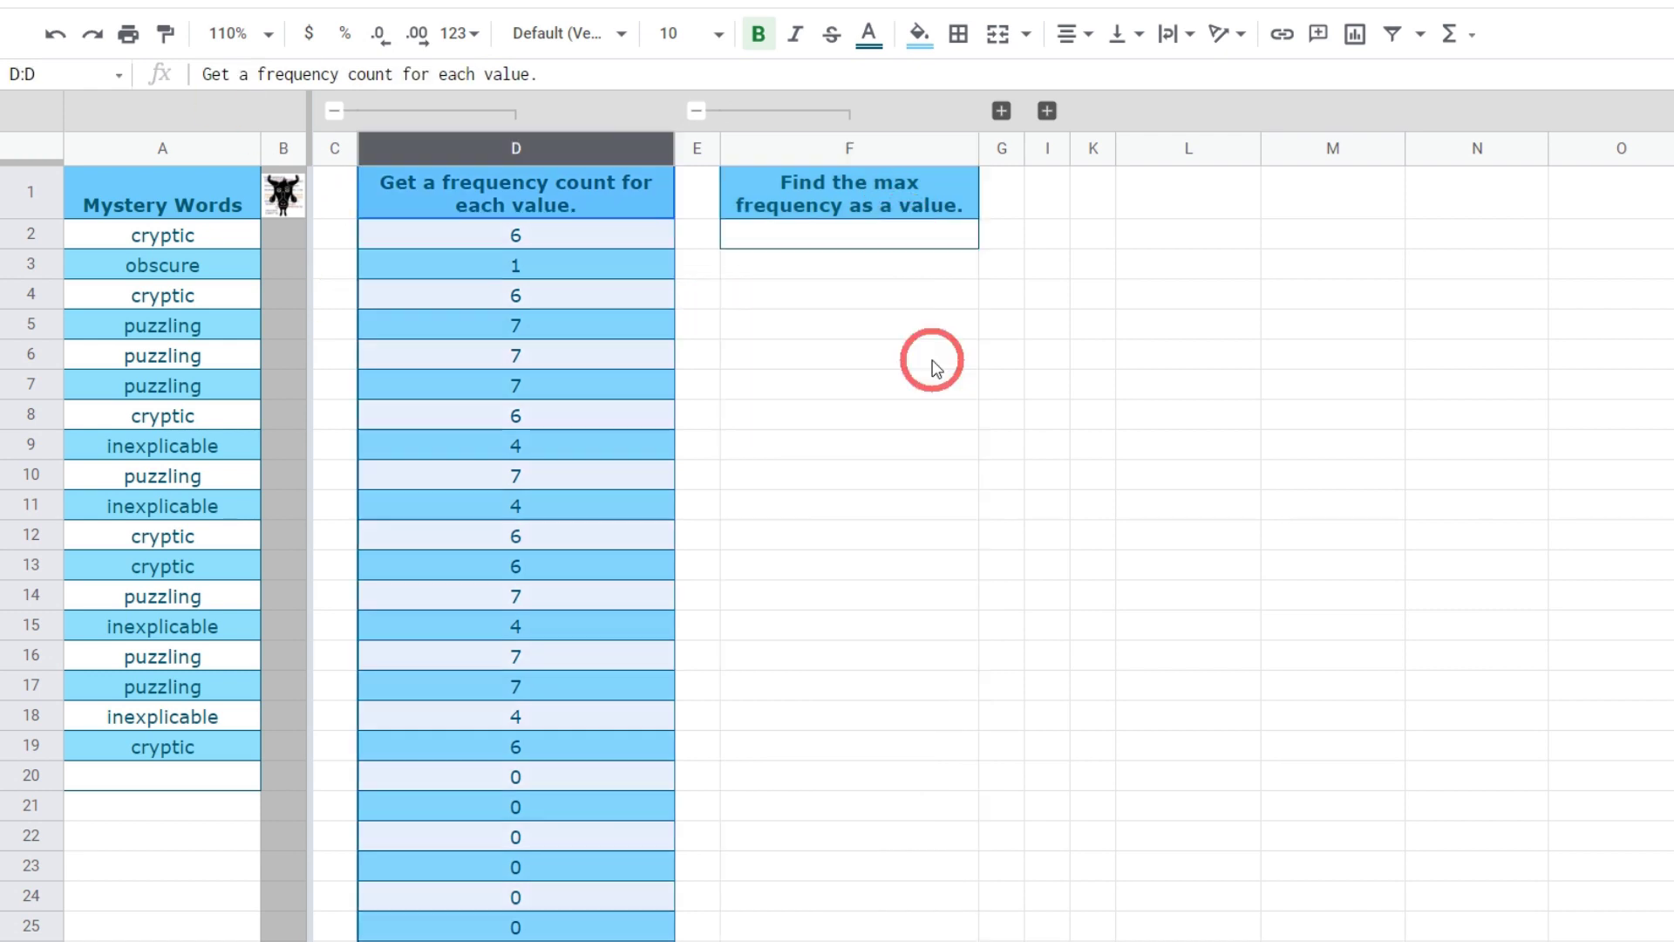
Review the frequency counts in column D, from the formula in D2 down past the last word.
click(510, 233)
scroll(452, 505, down, 2)
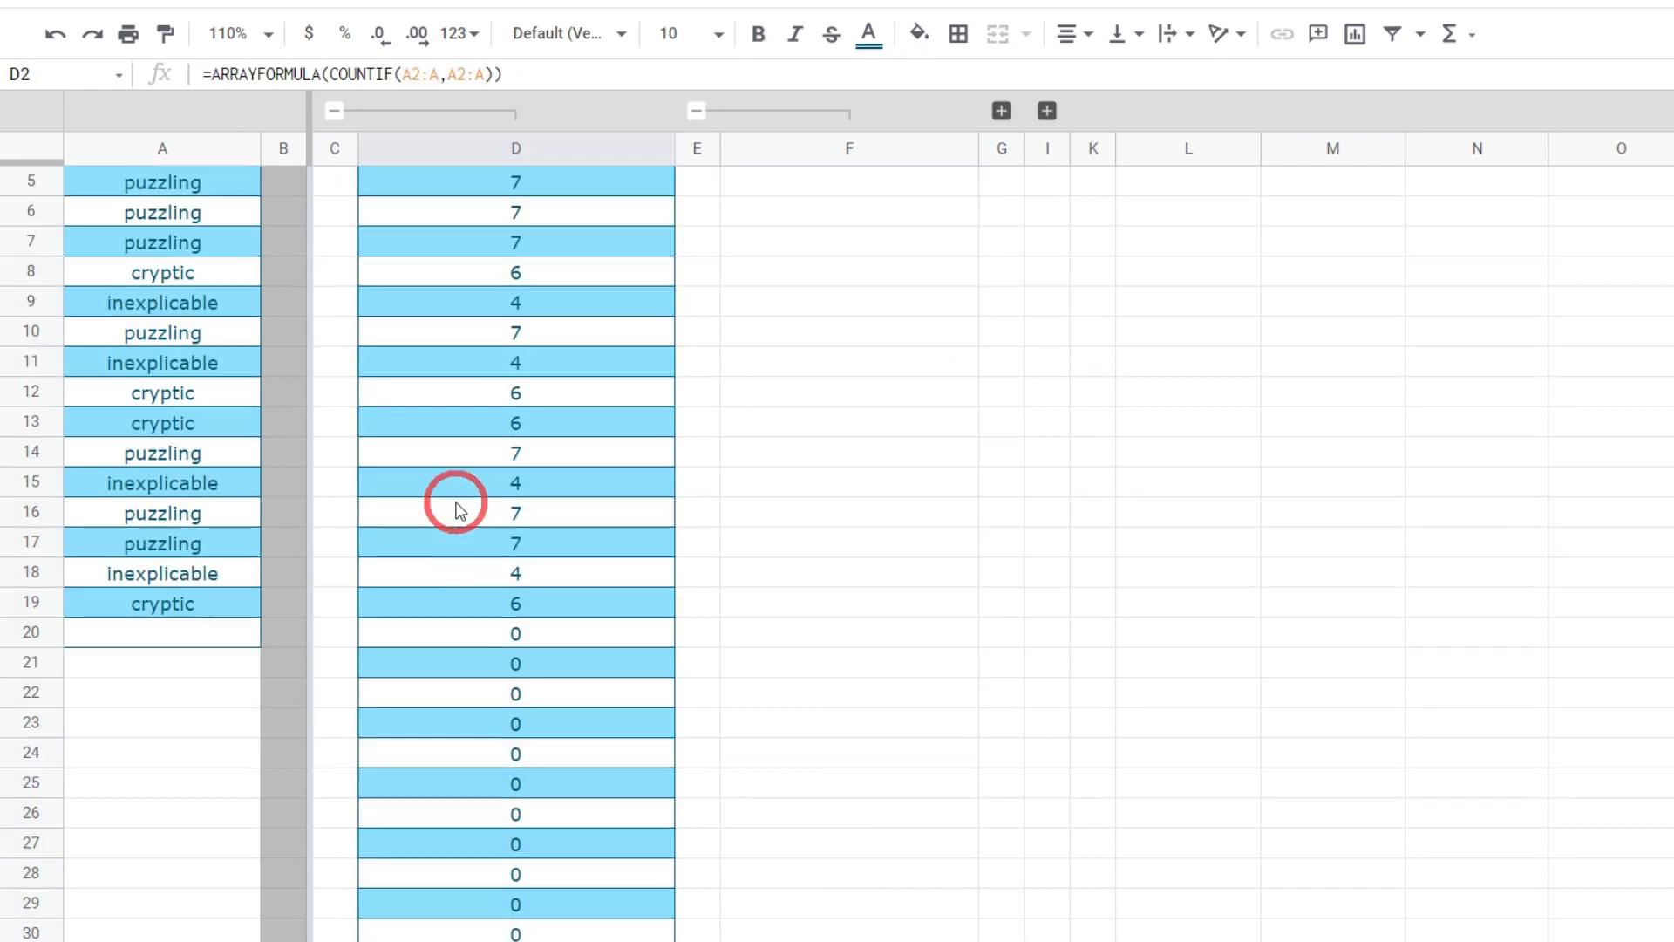
scroll(456, 550, up, 2)
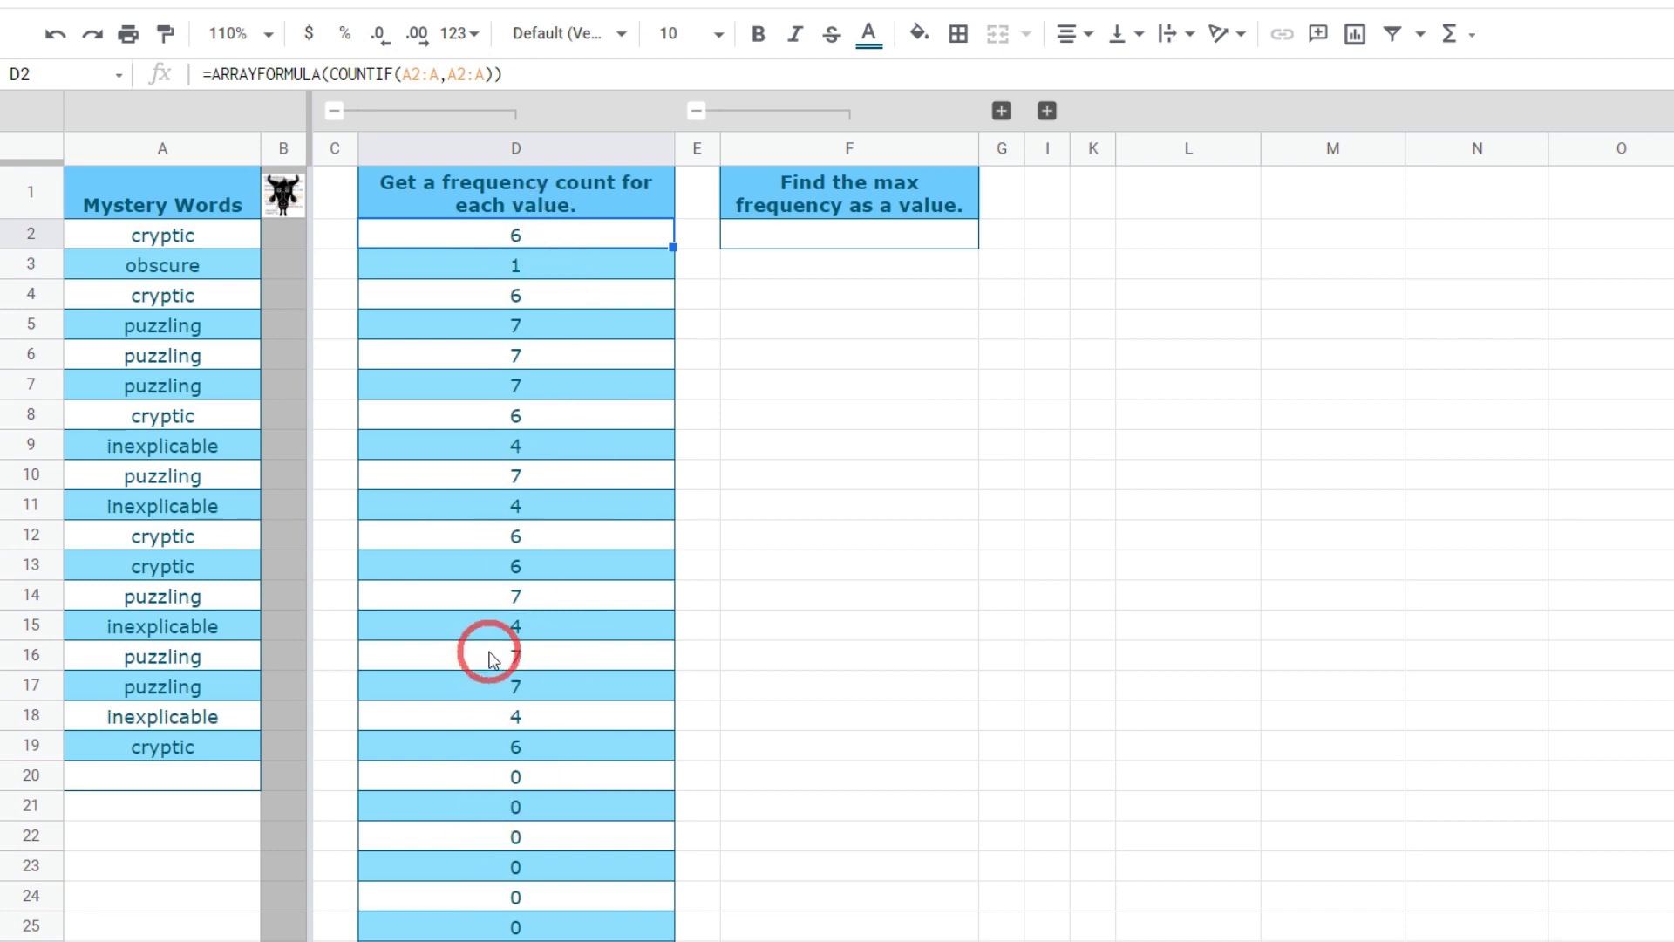
click(515, 606)
click(555, 326)
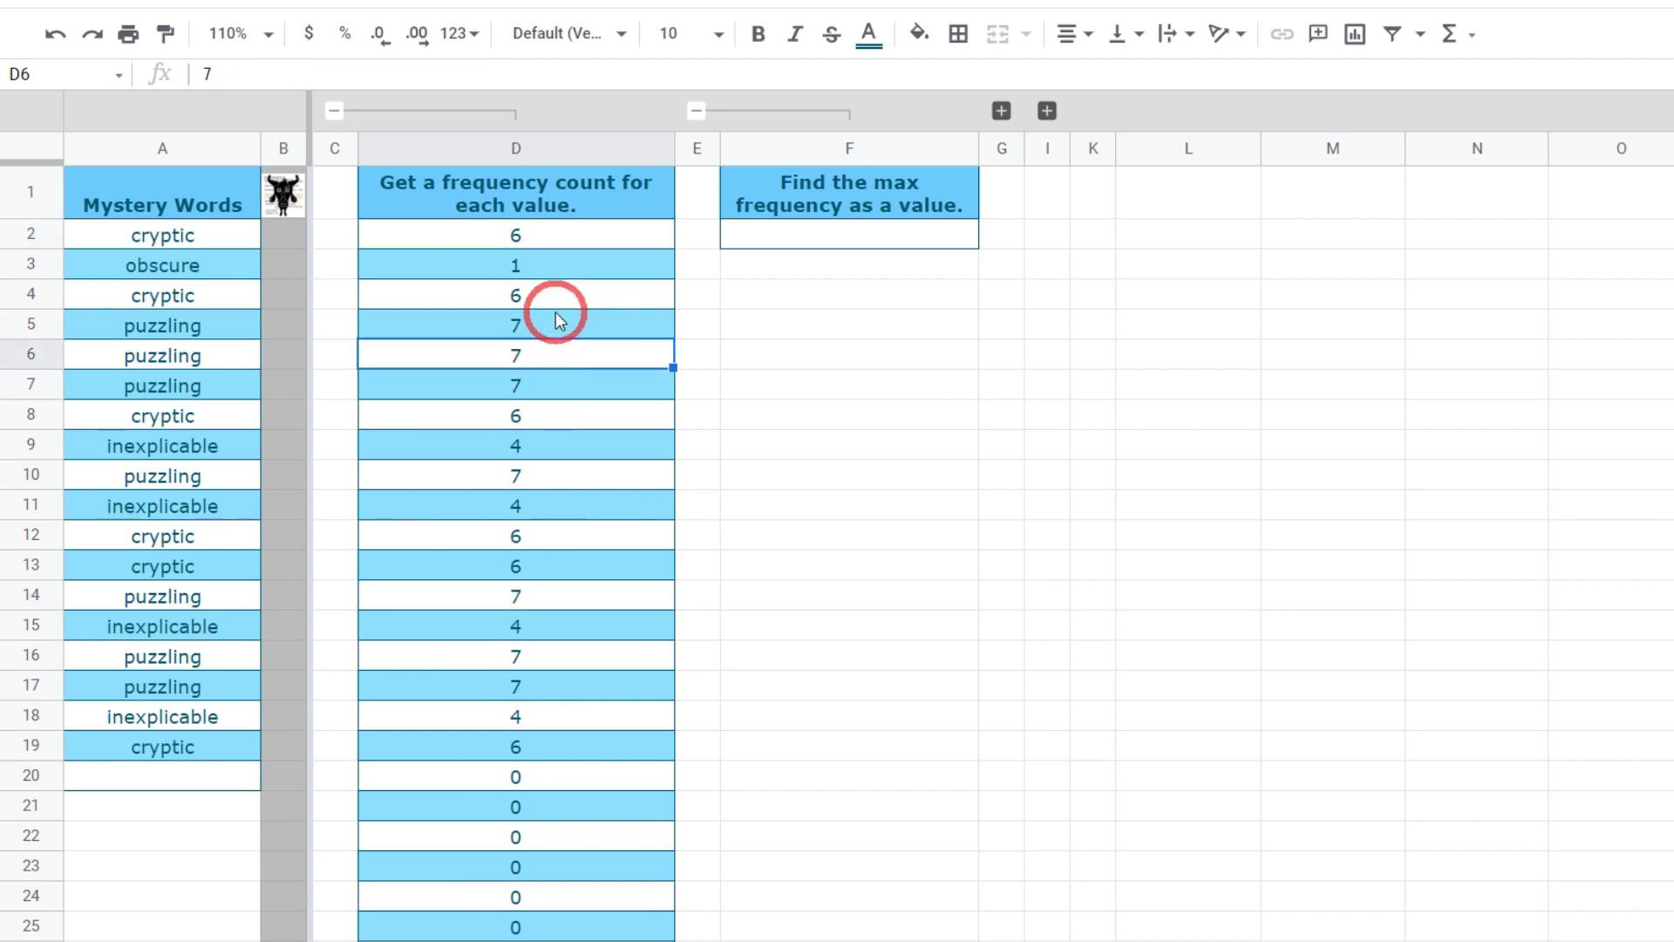
Enter =MAX(D2:D) in F2 to find the highest frequency count, leaving the range open-ended.
click(834, 241)
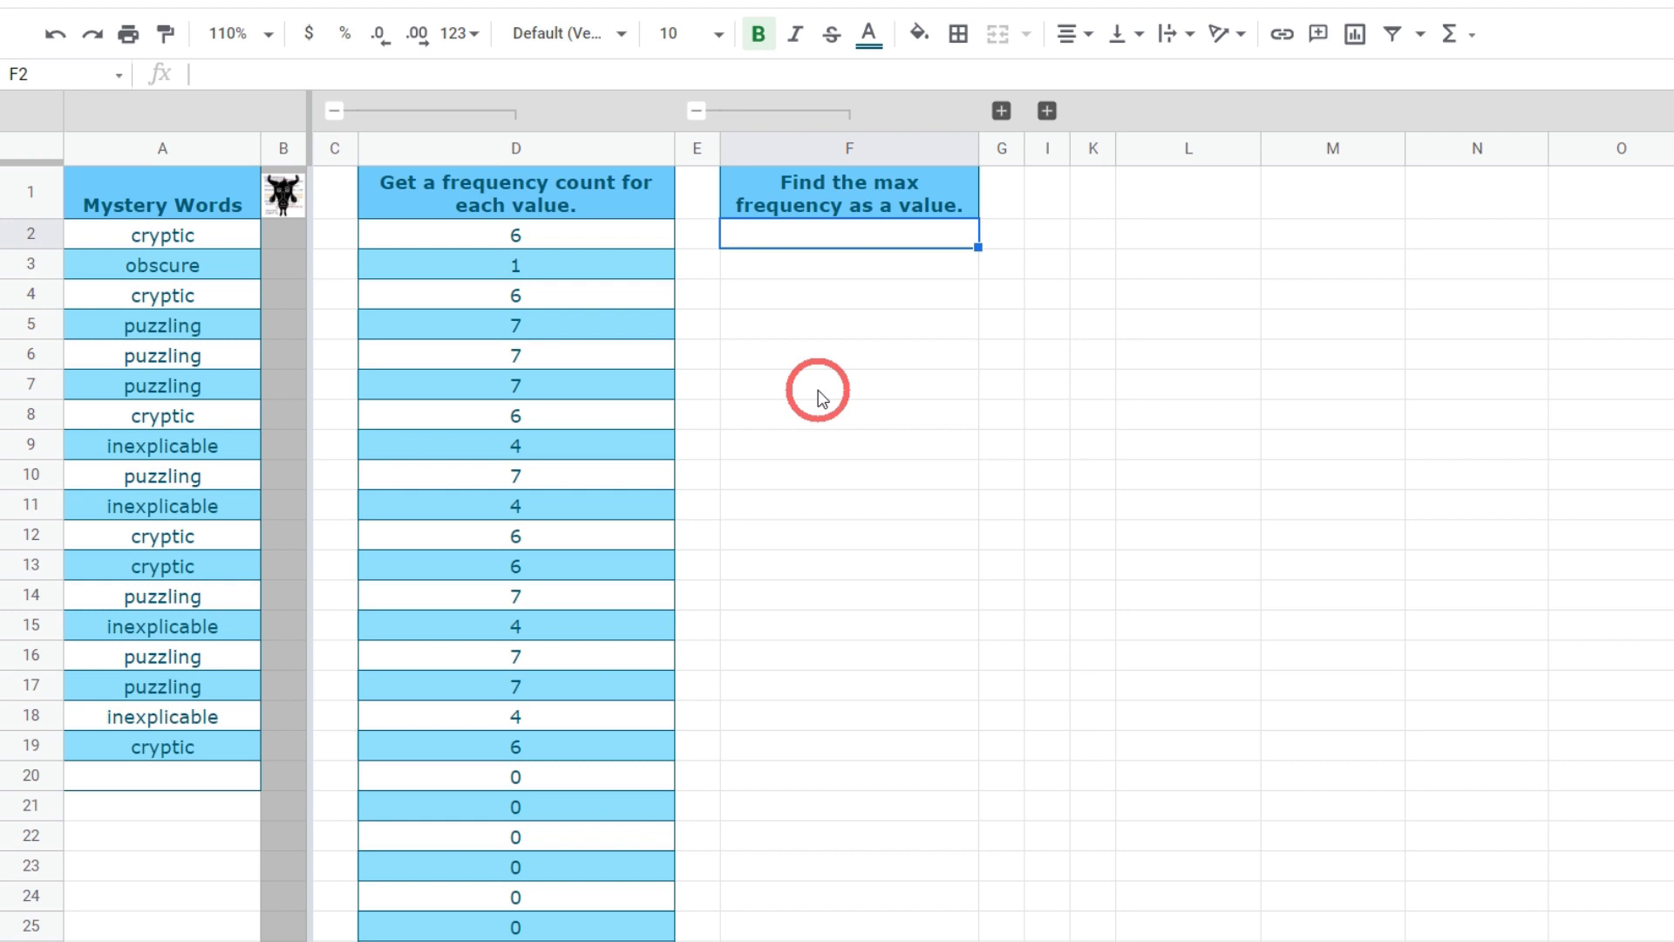
text(=)
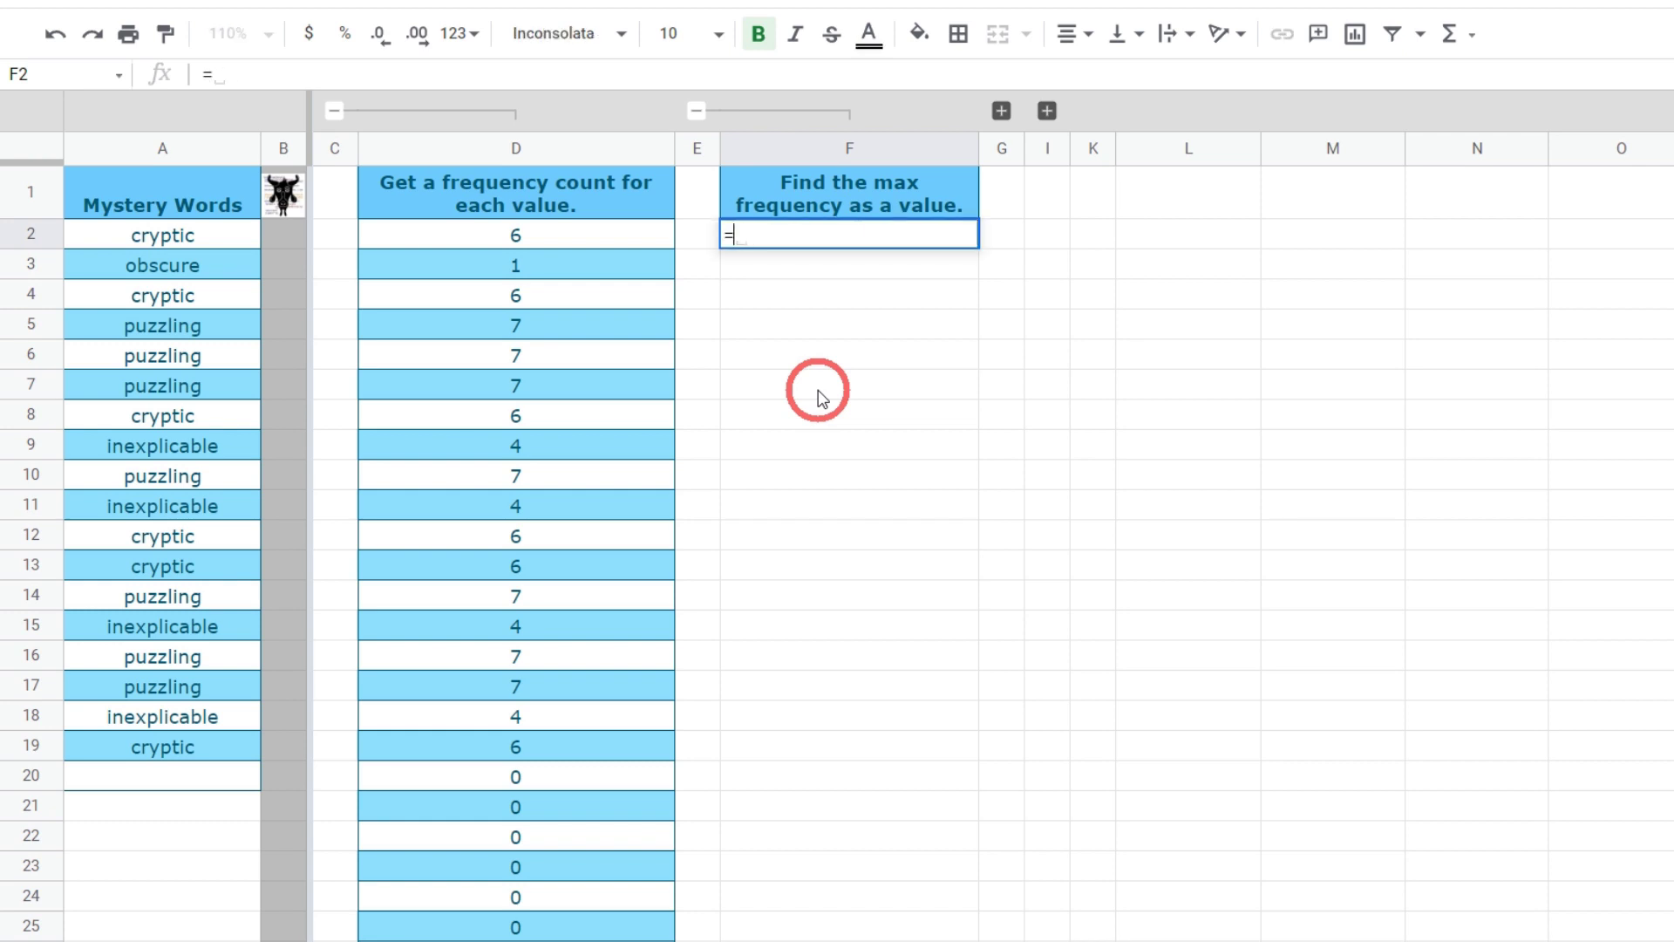
text(MAX)
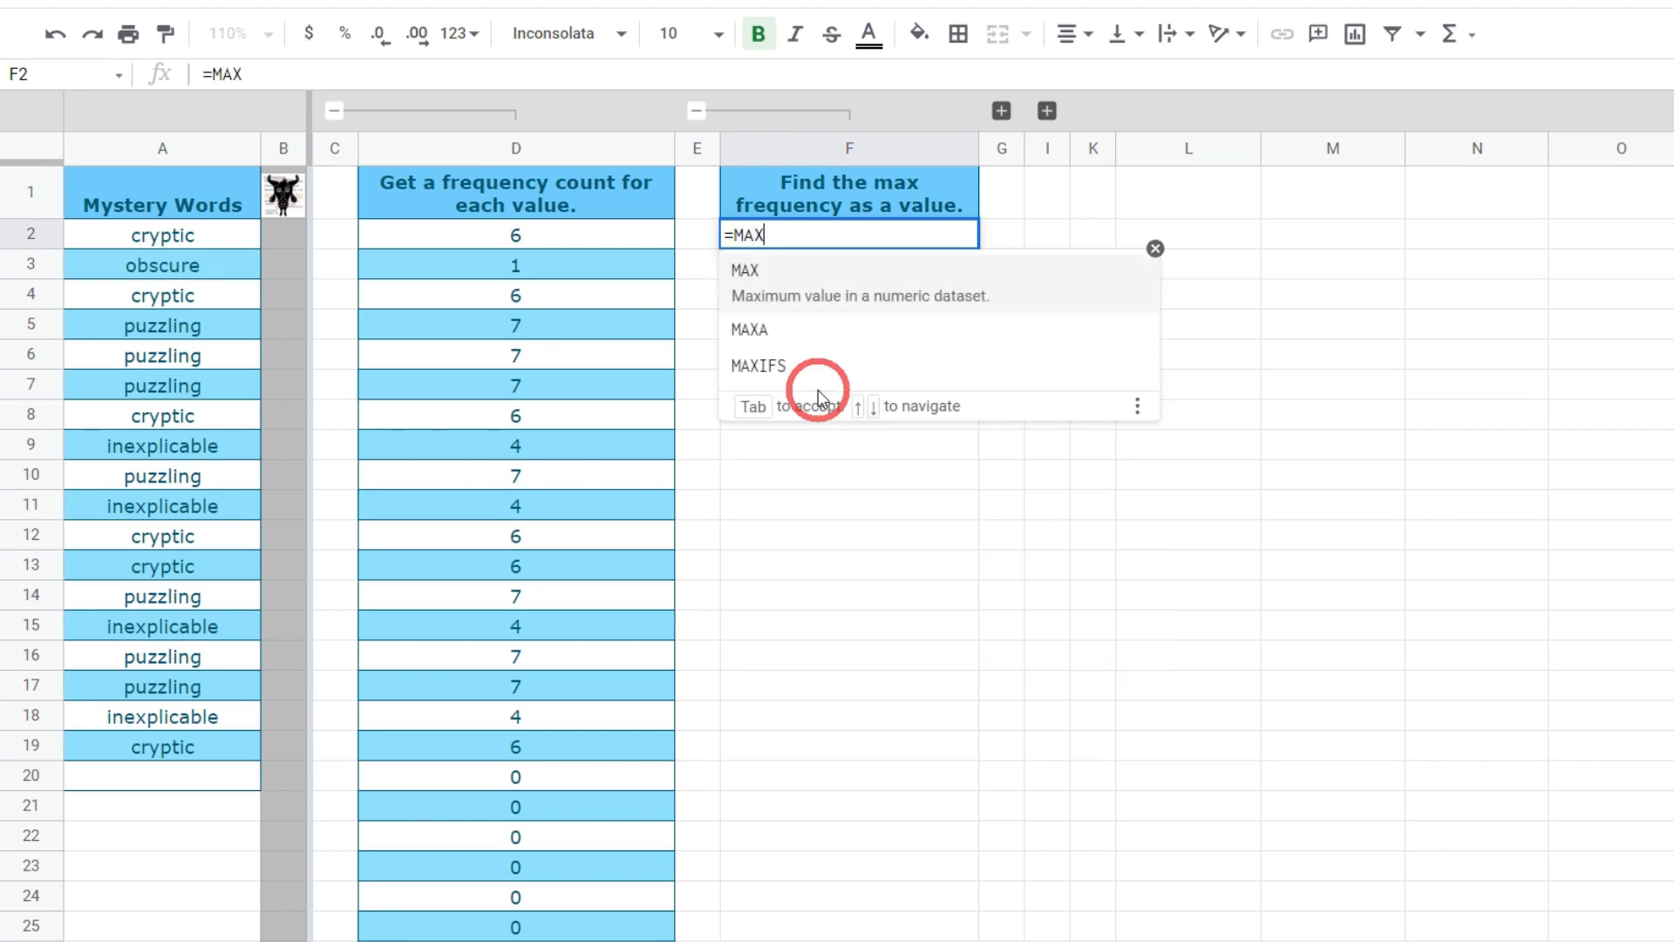
text(()
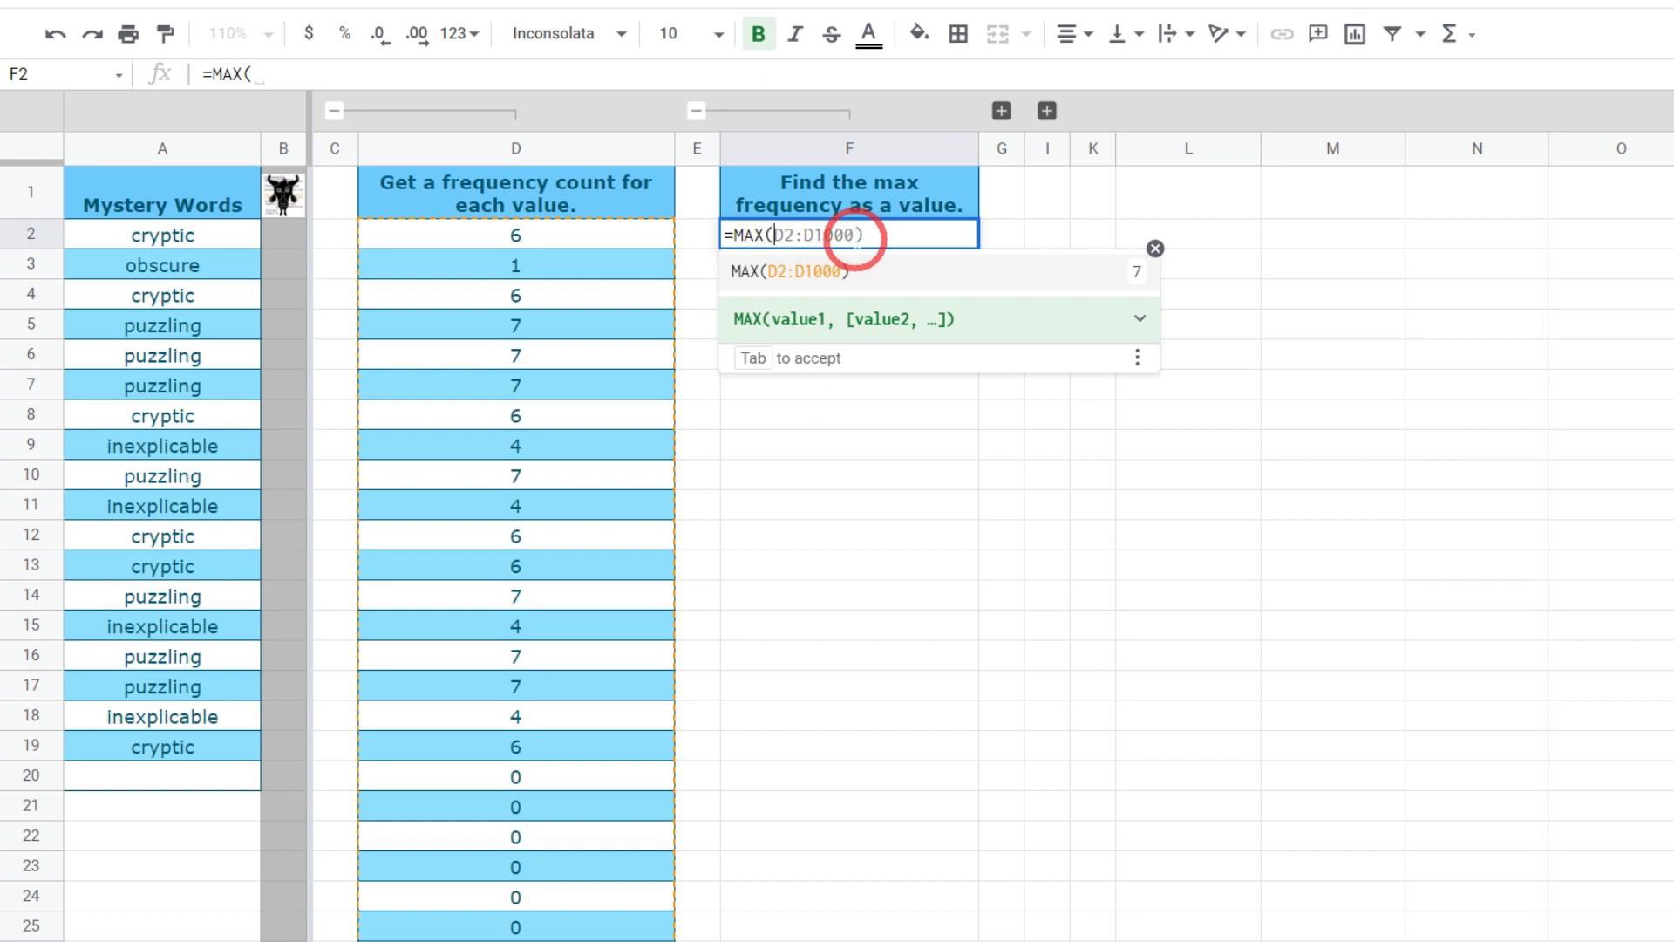
click(816, 237)
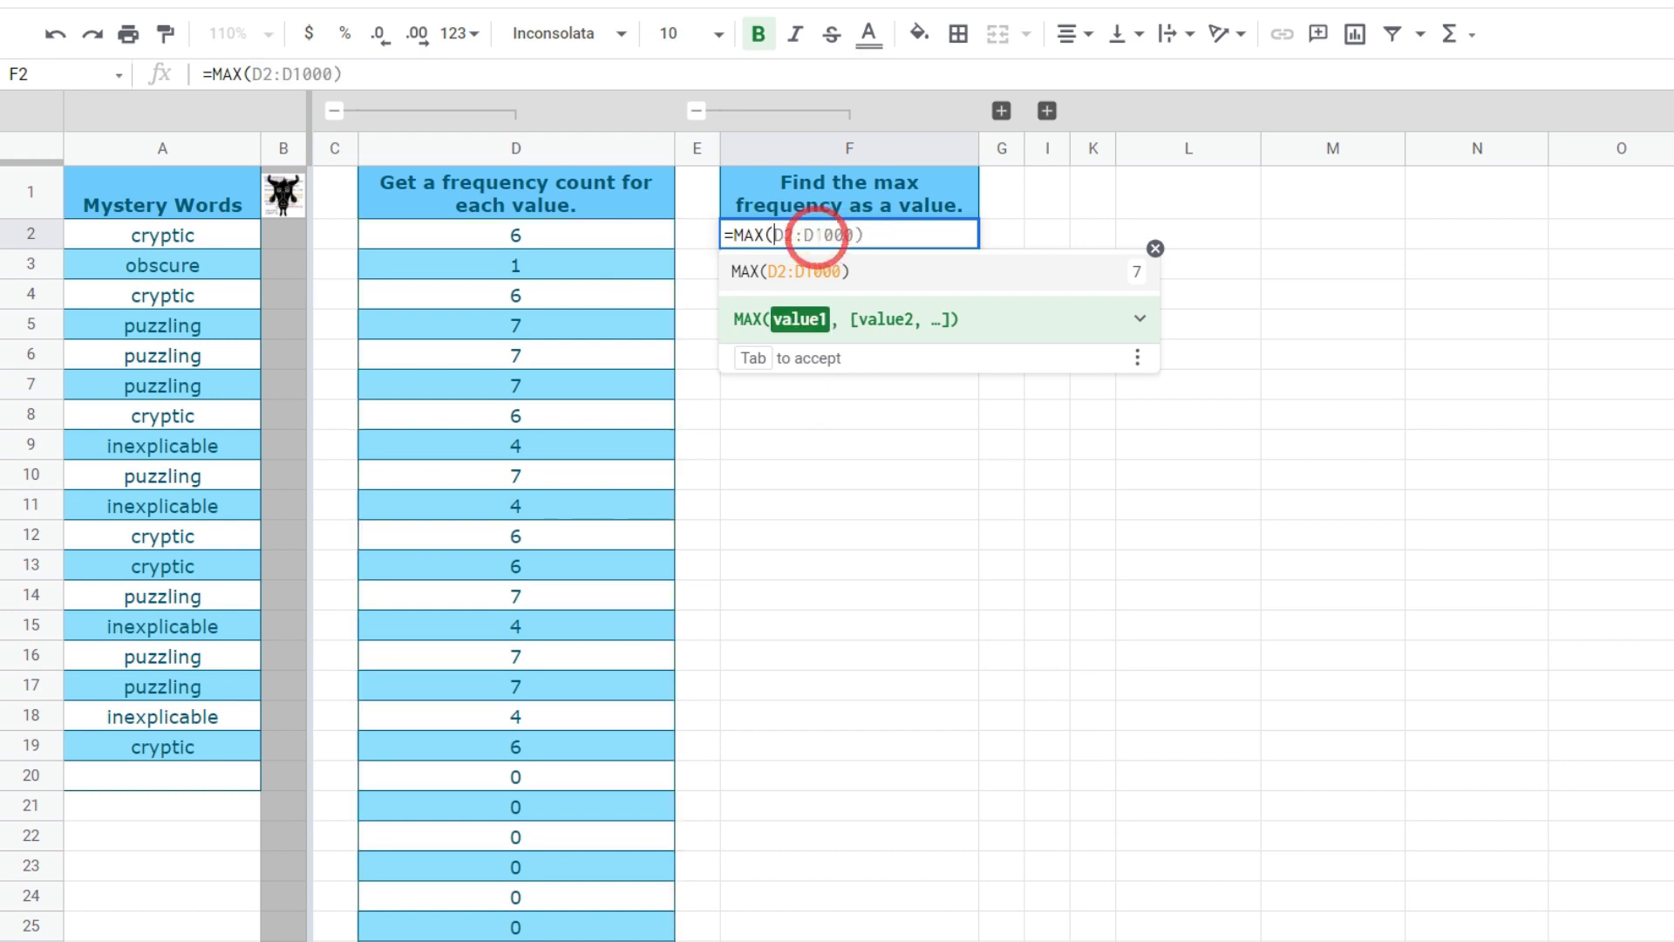
key(Tab)
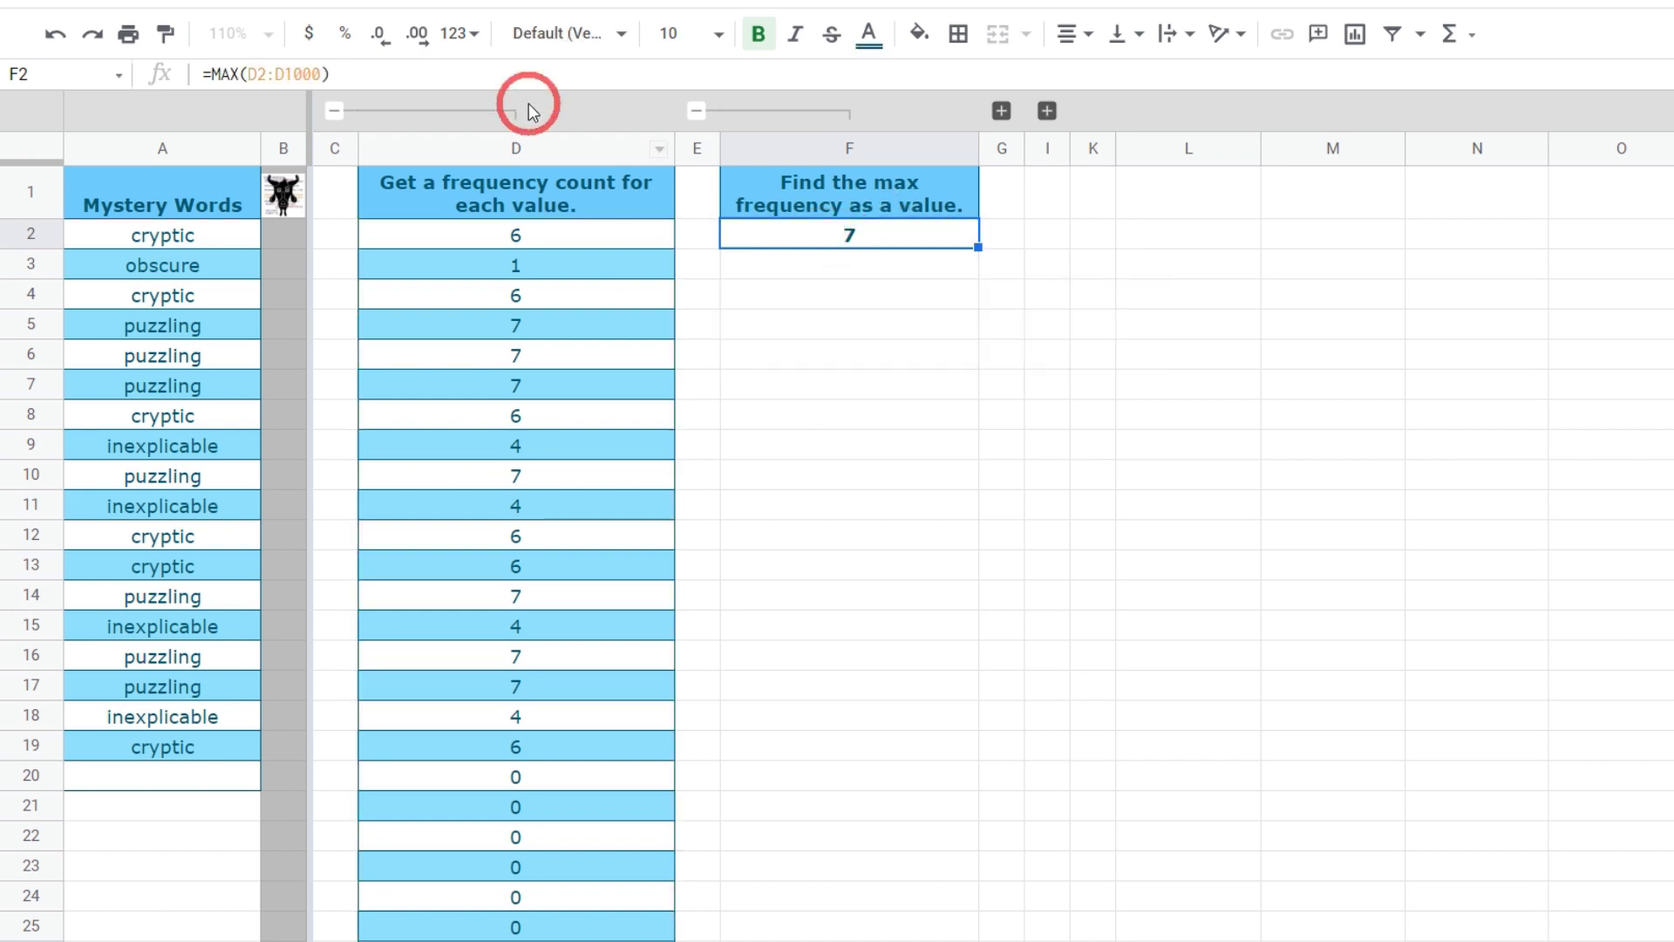
click(326, 73)
mouse_move(323, 73)
mouse_down()
mouse_move(283, 74)
mouse_move(314, 69)
mouse_up()
key(Return)
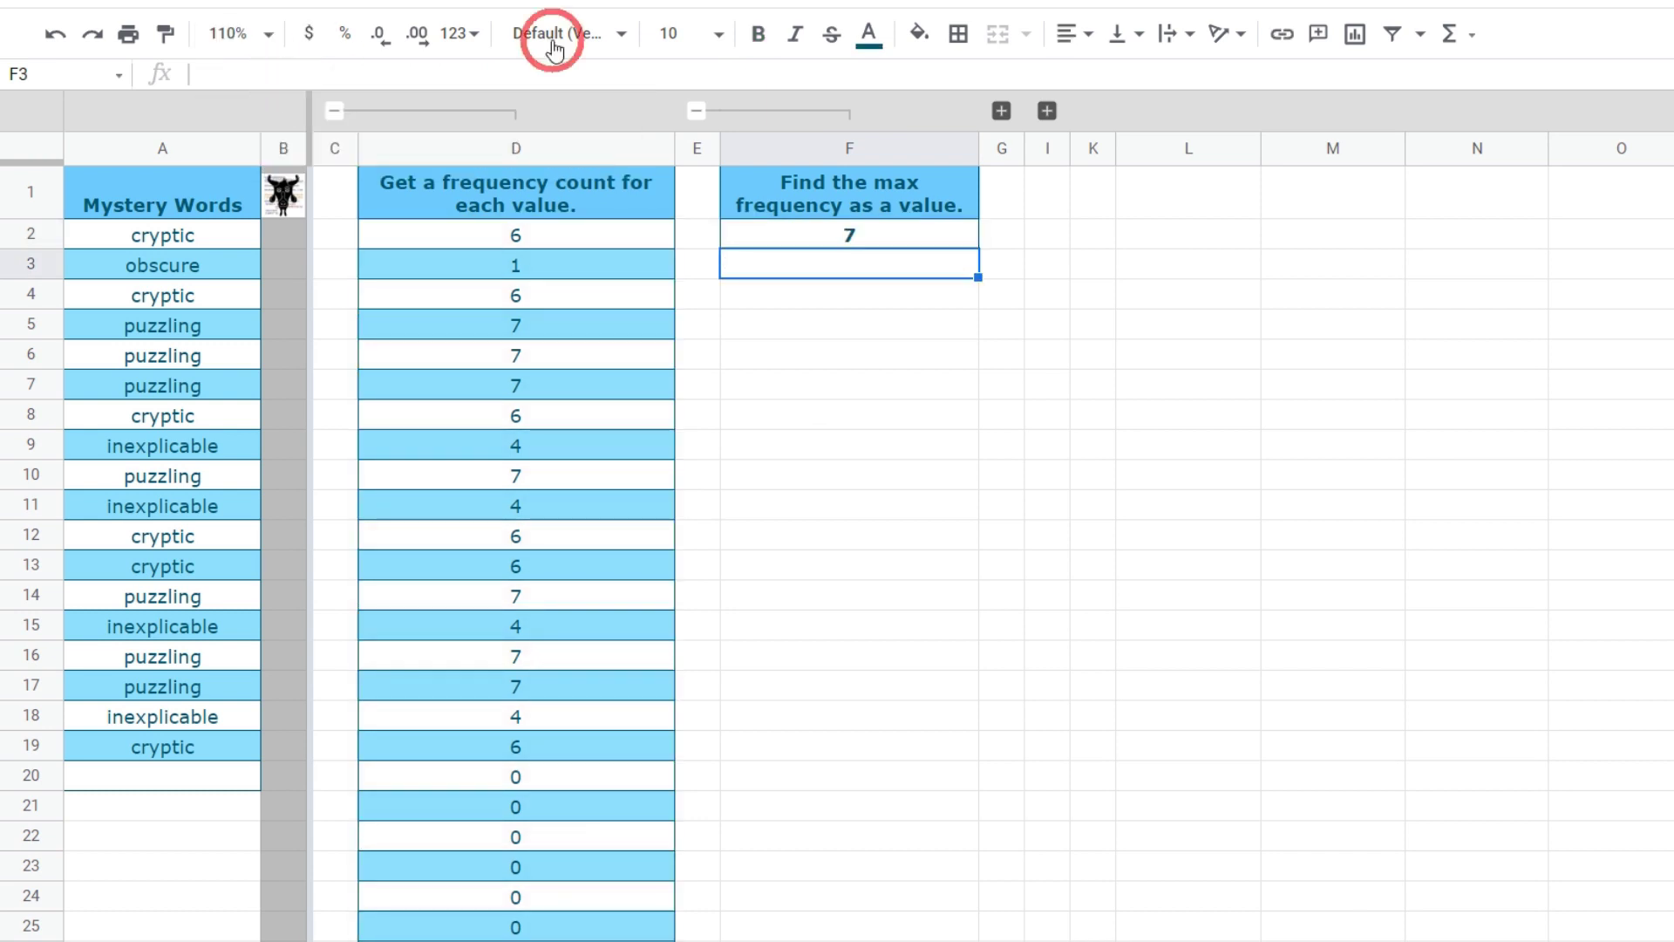
click(888, 239)
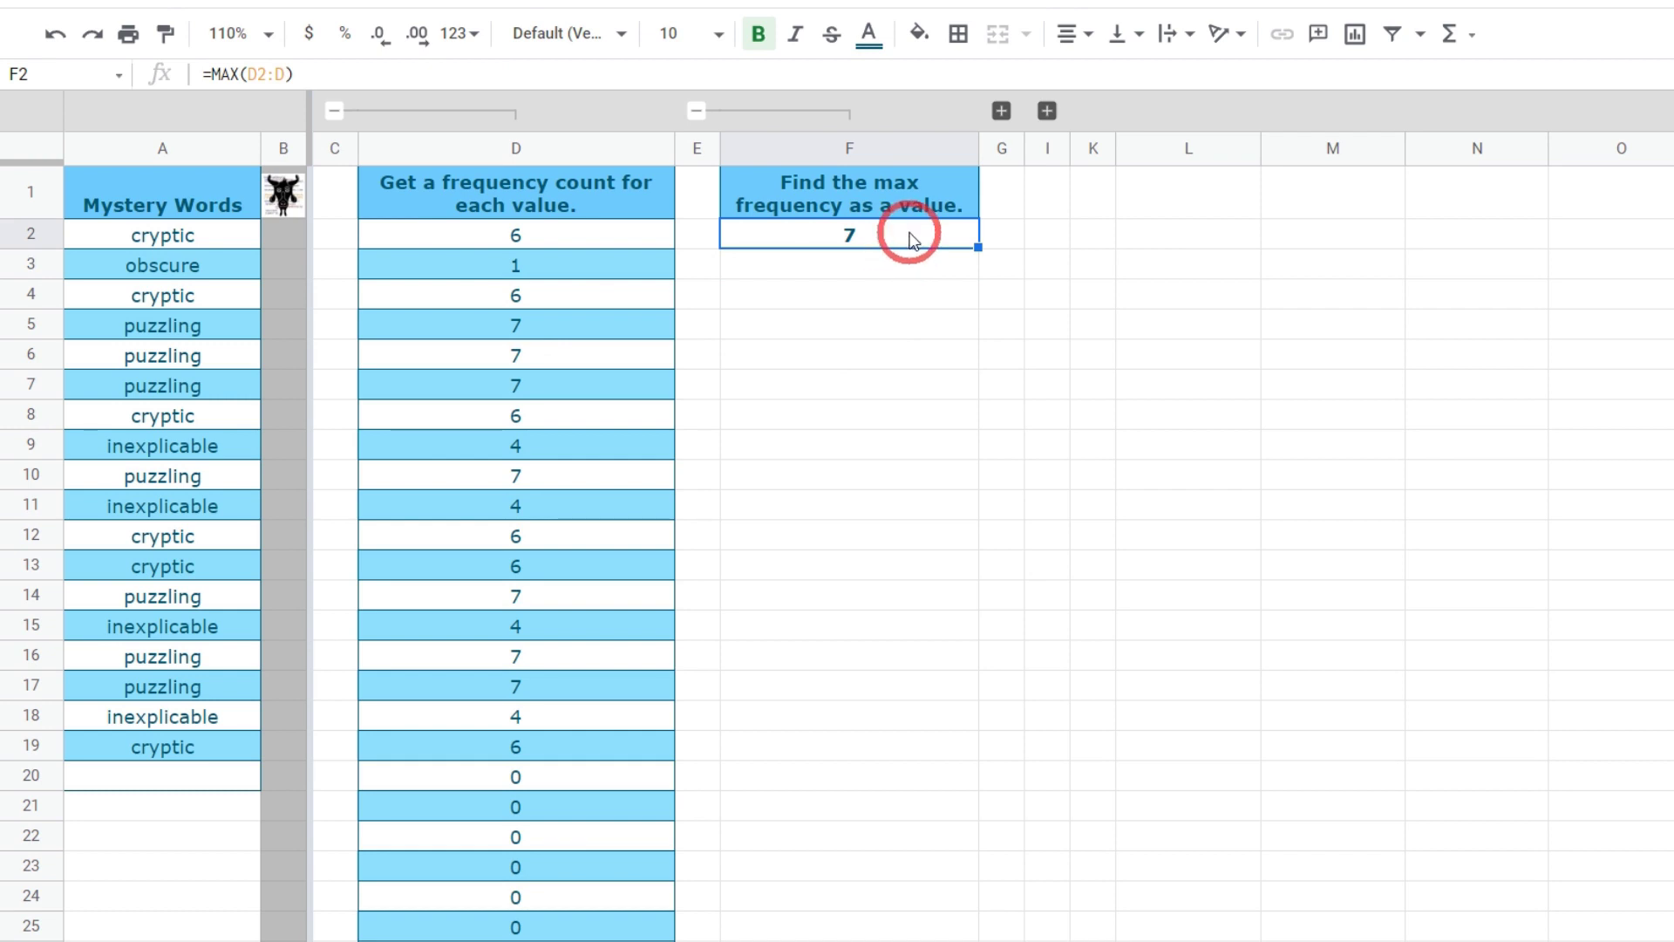
Replace the D2:D range in F2 with the formula from D2, making it =MAX(ARRAYFORMULA(COUNTIF(A2:A,A2:A))).
click(559, 244)
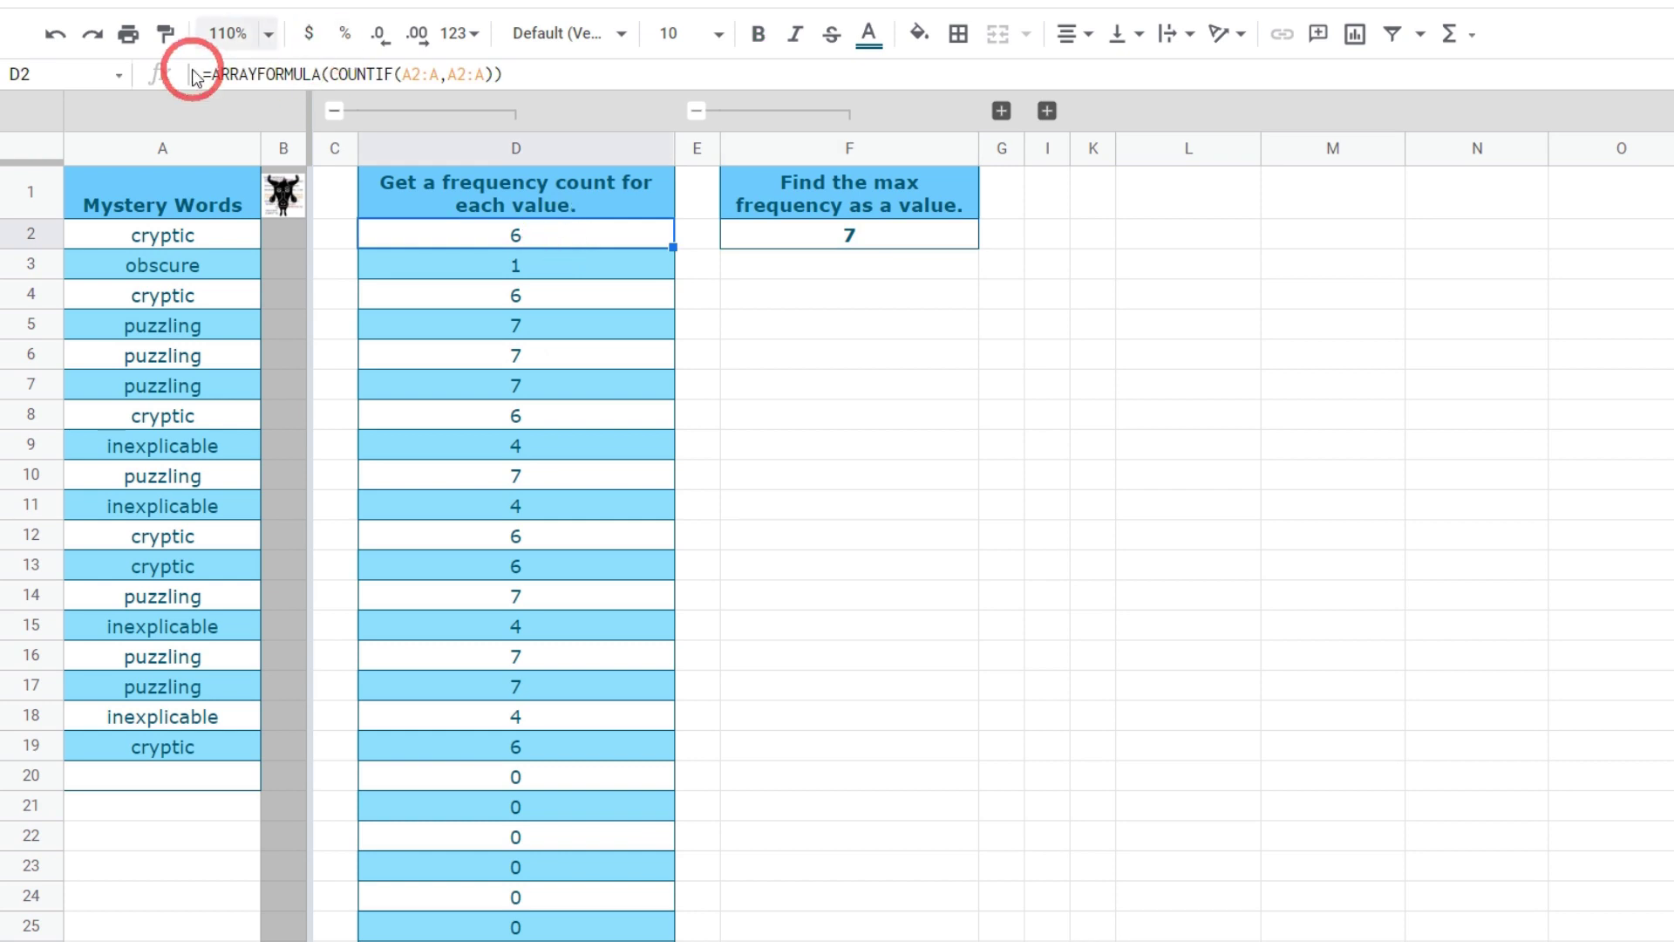
drag(521, 75, 179, 73)
key(ctrl+c)
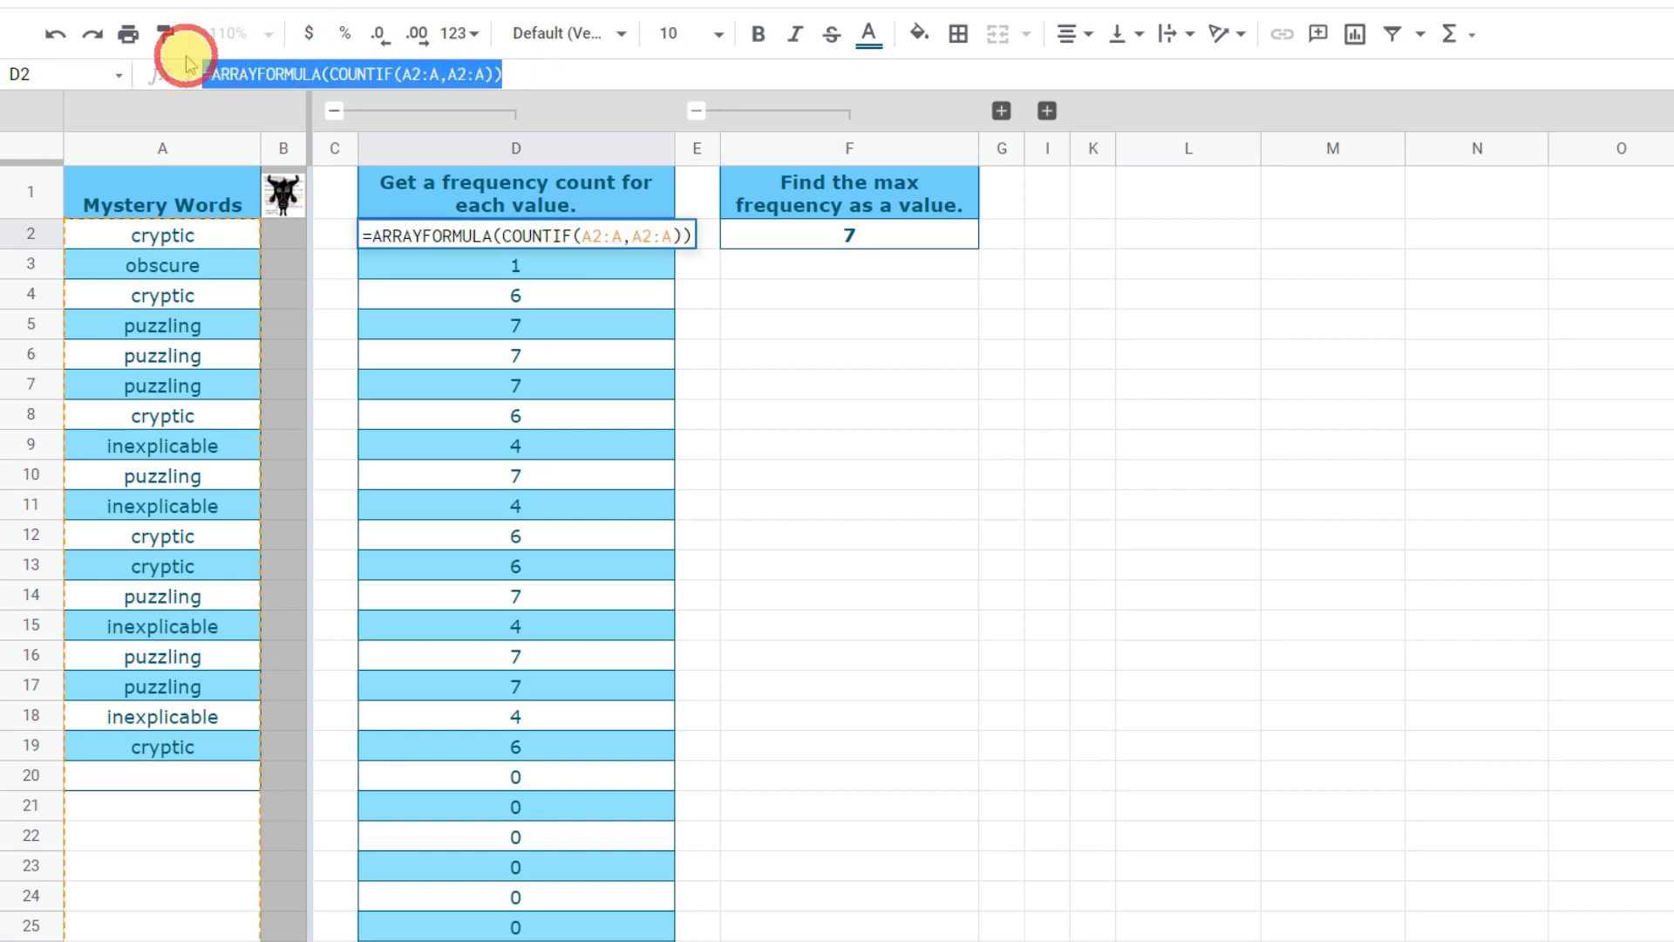
click(889, 236)
click(279, 73)
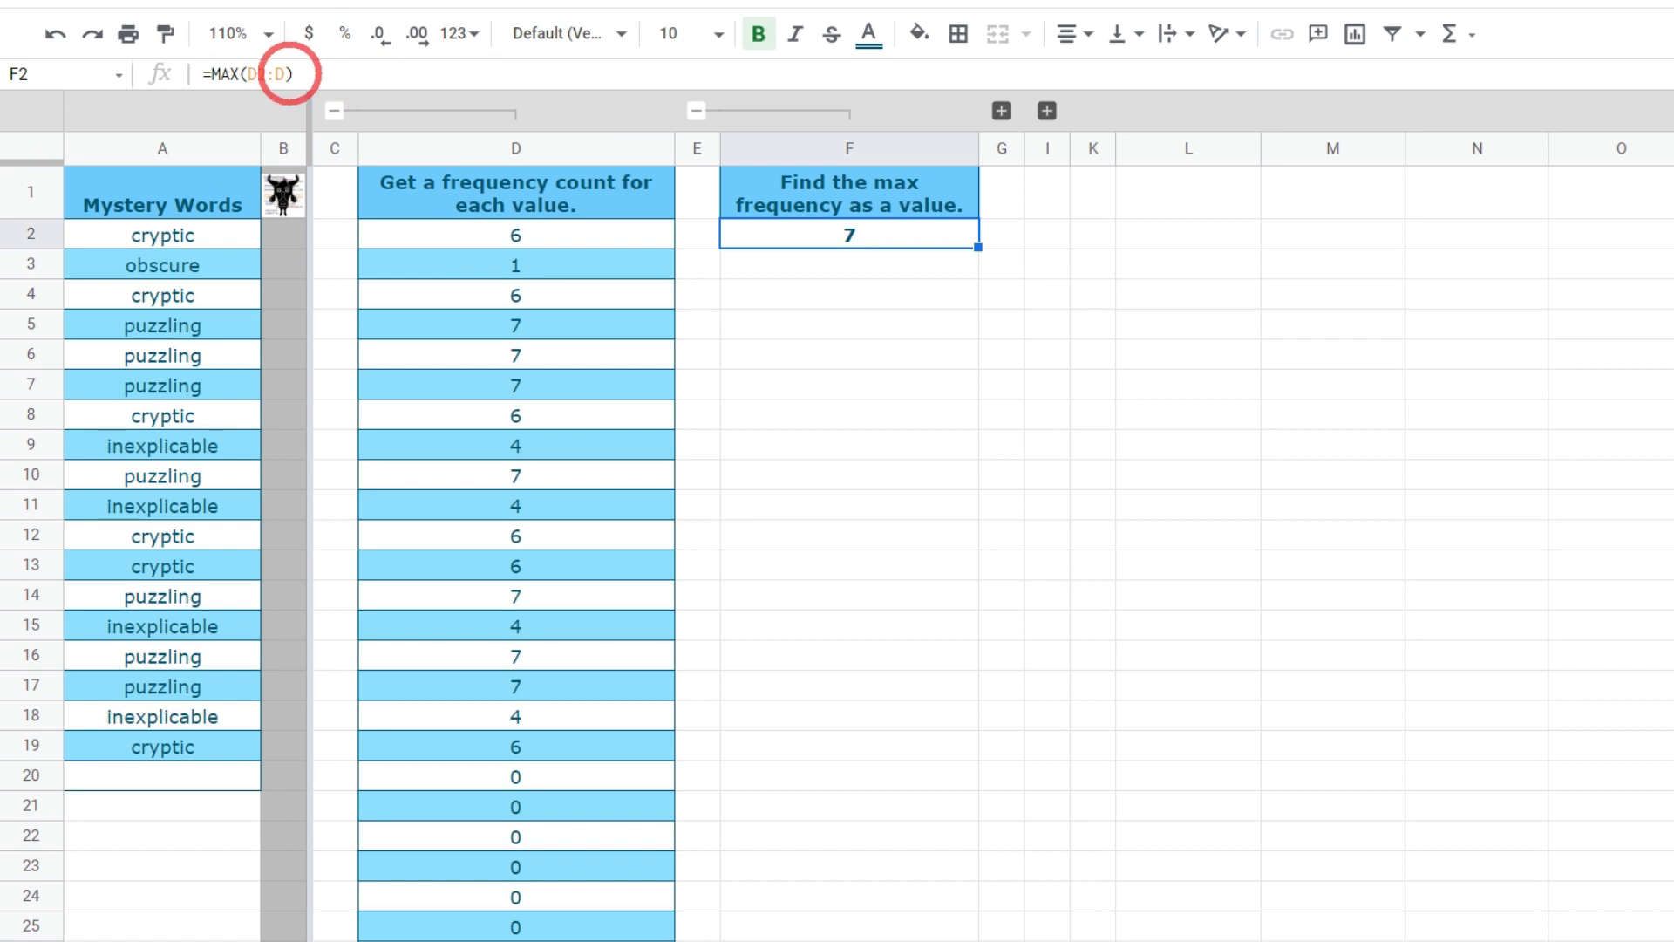
mouse_move(258, 74)
mouse_down()
mouse_move(292, 73)
mouse_move(228, 75)
mouse_move(288, 74)
mouse_up()
click(246, 75)
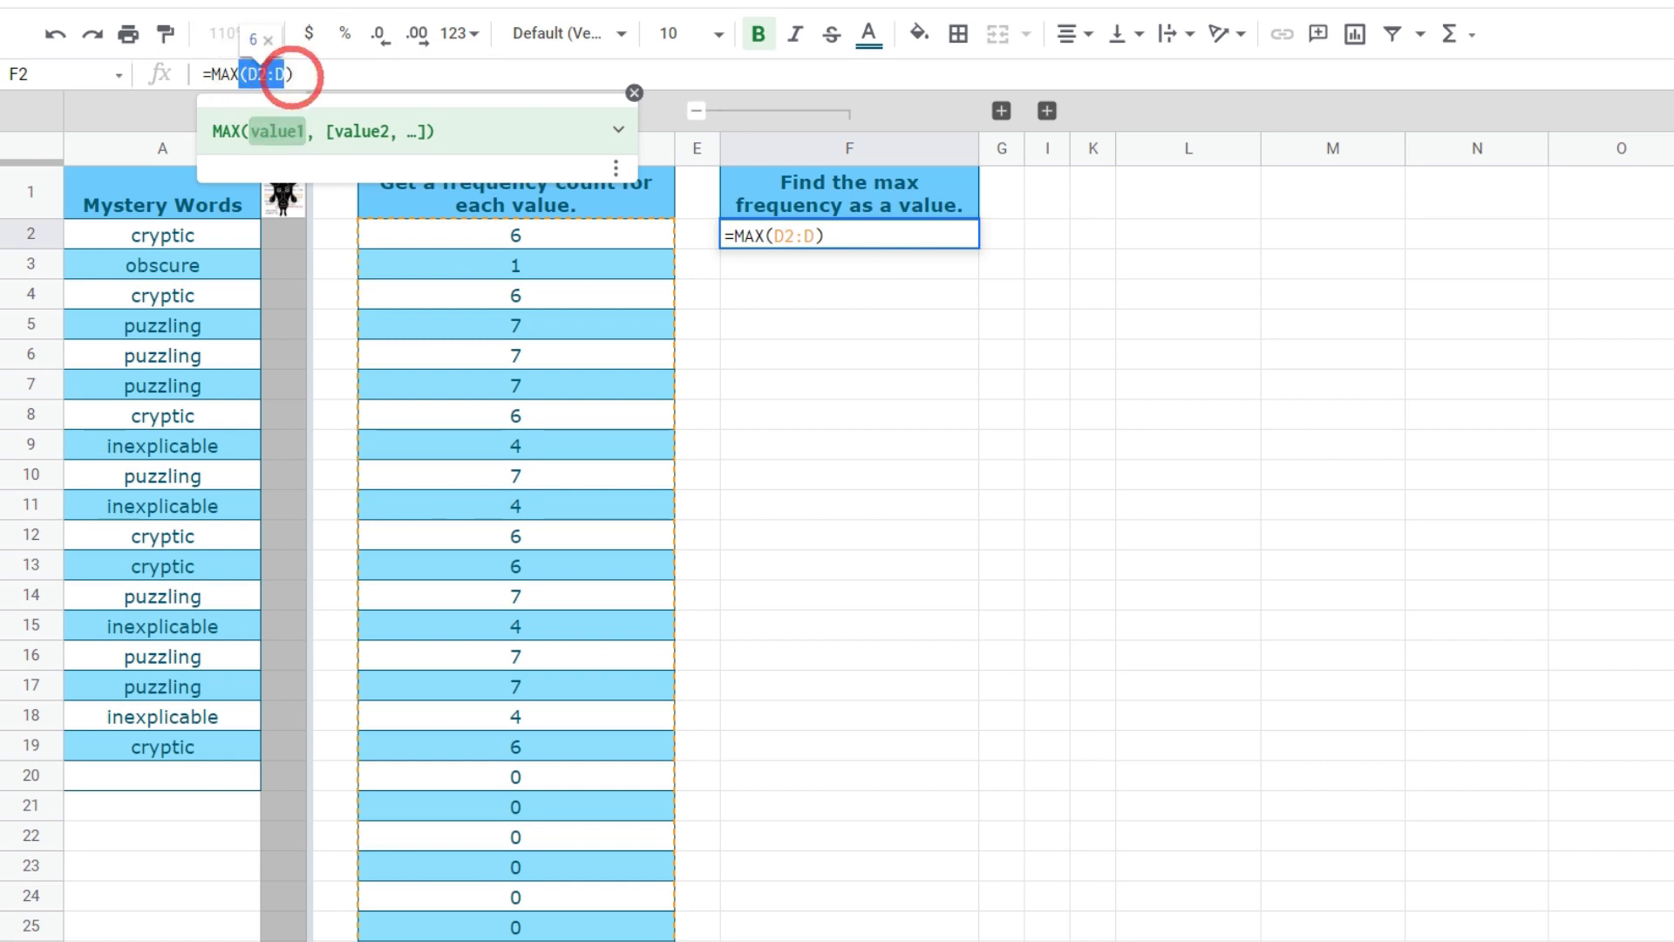
key(ctrl+v)
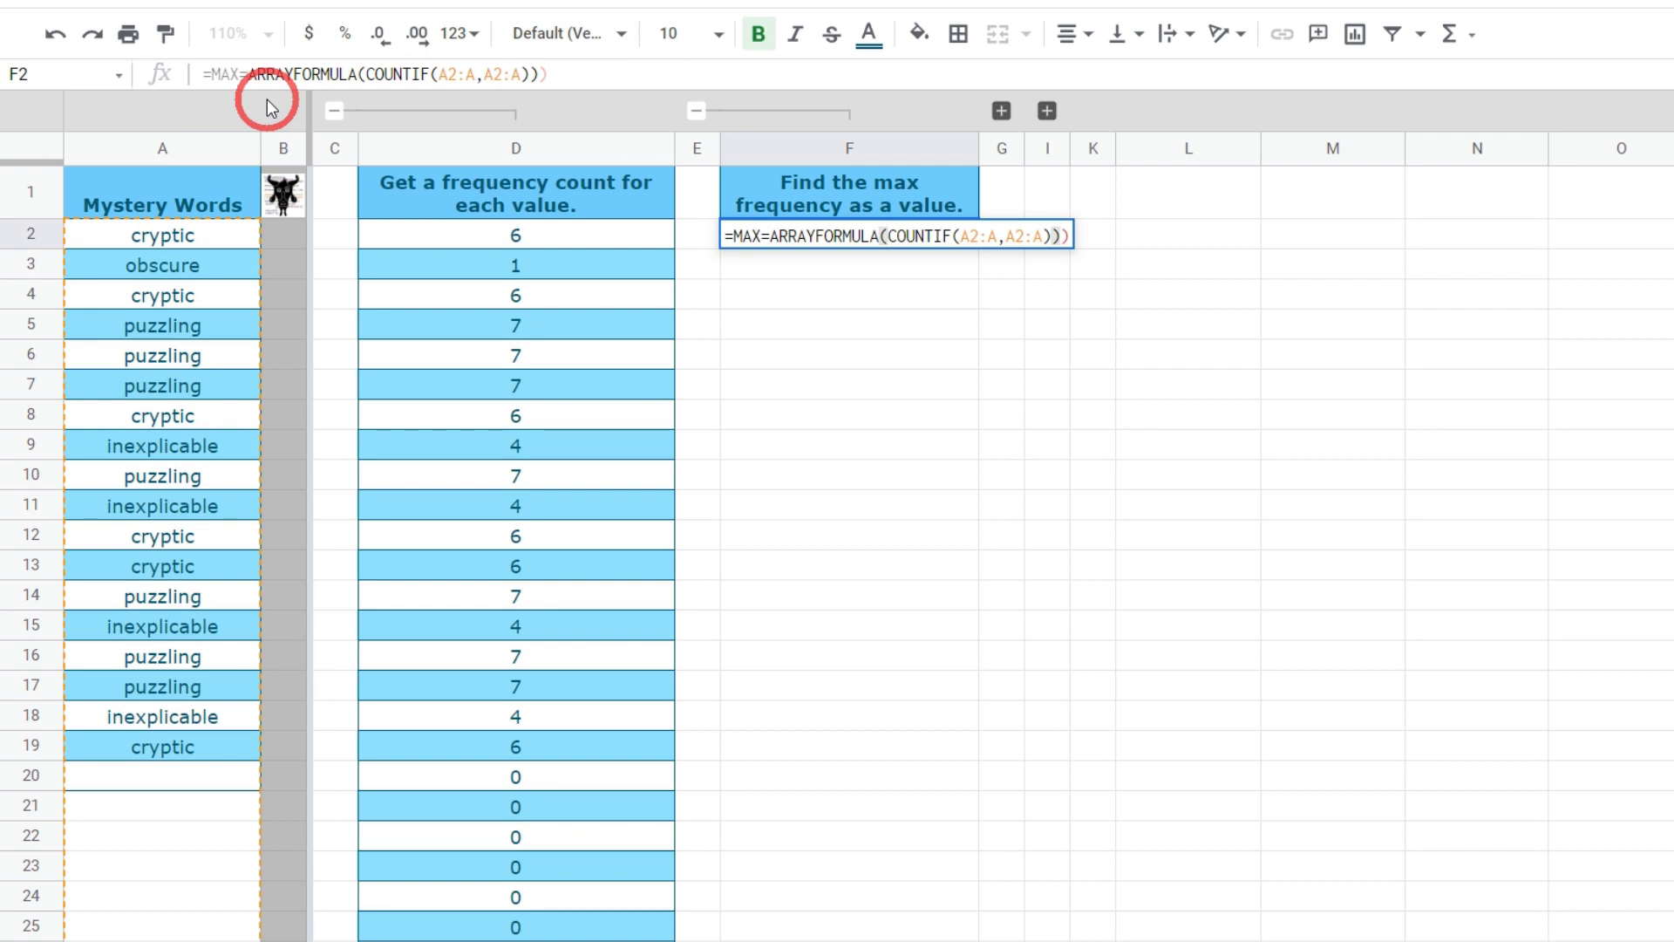
key(BackSpace)
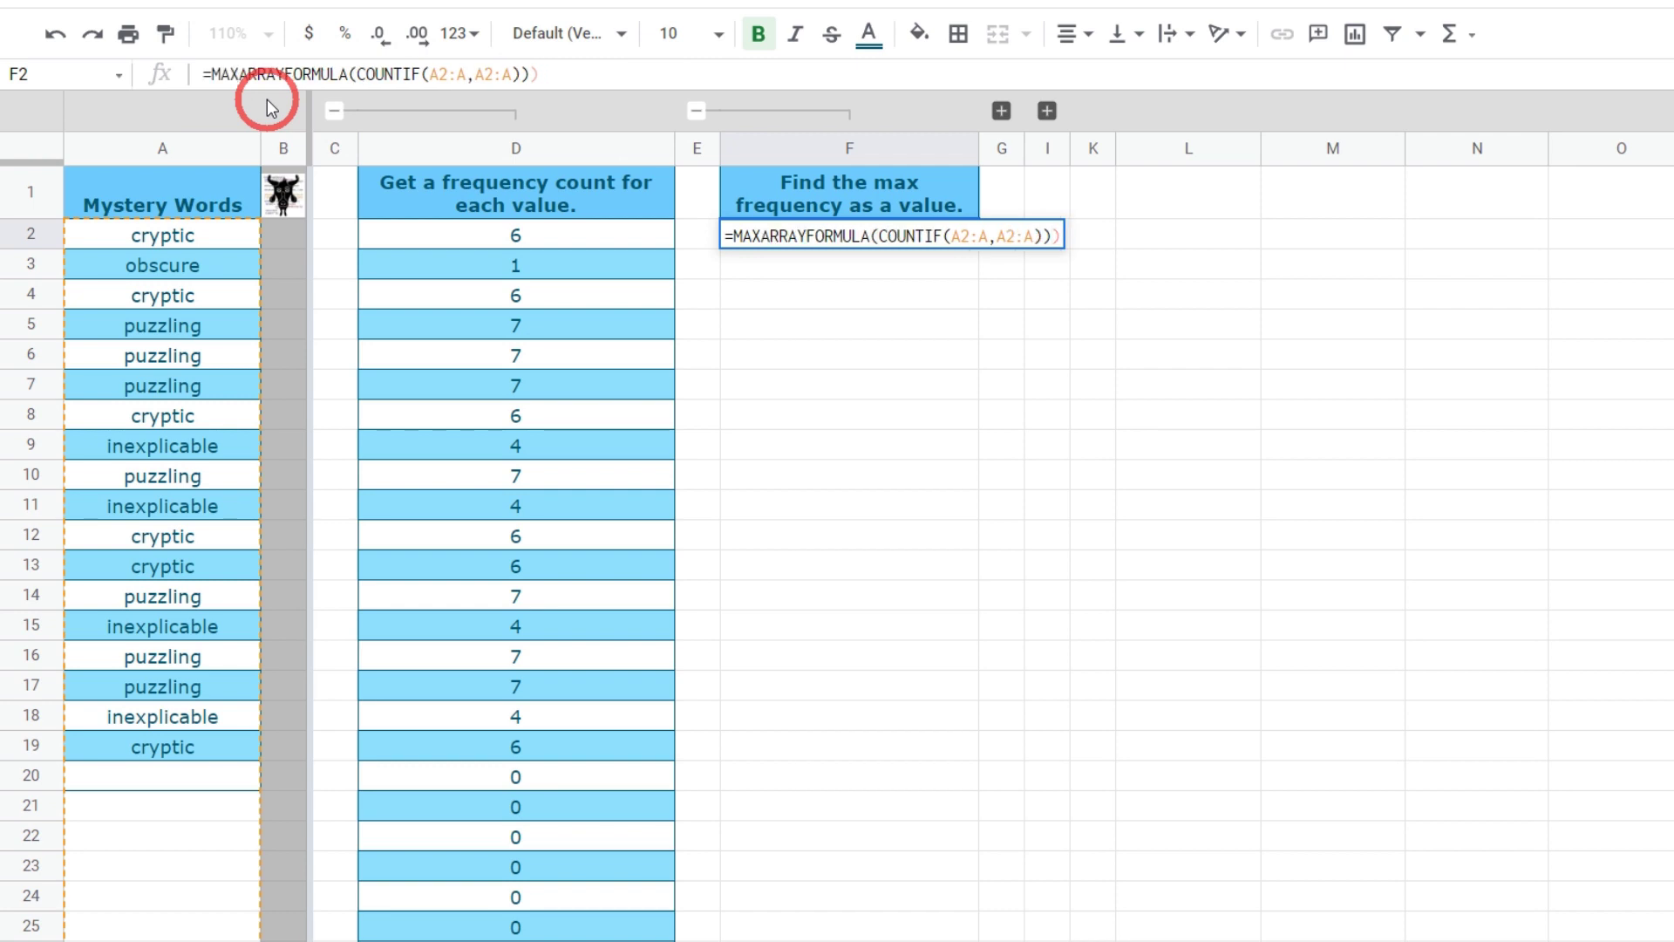
text(()
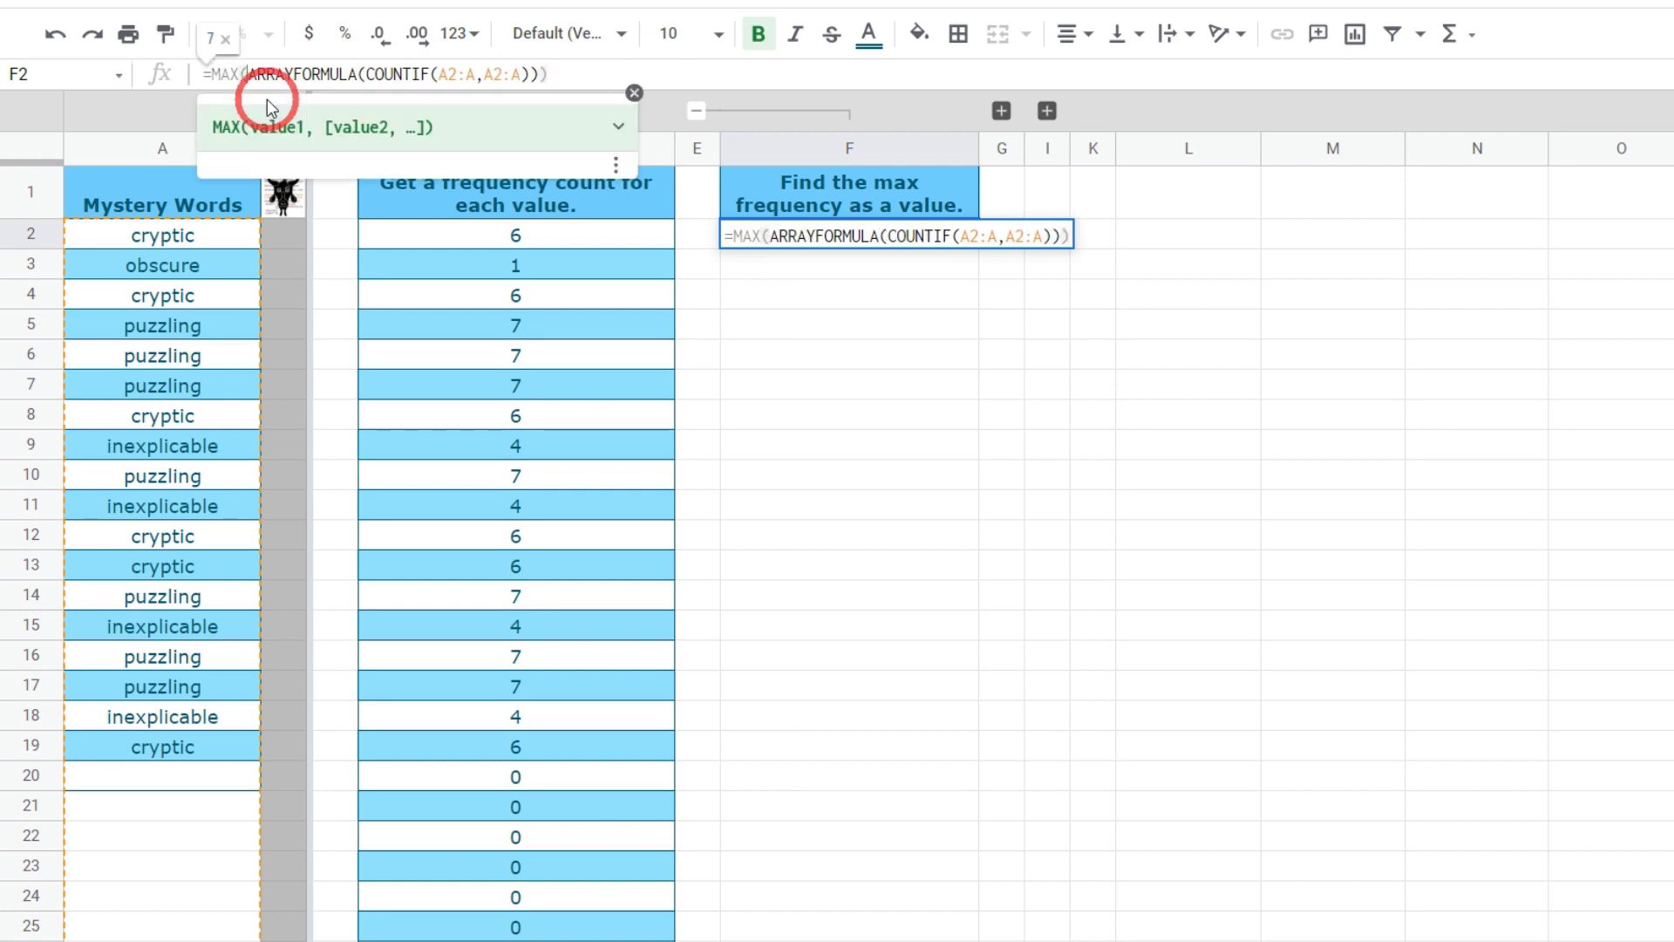
key(Return)
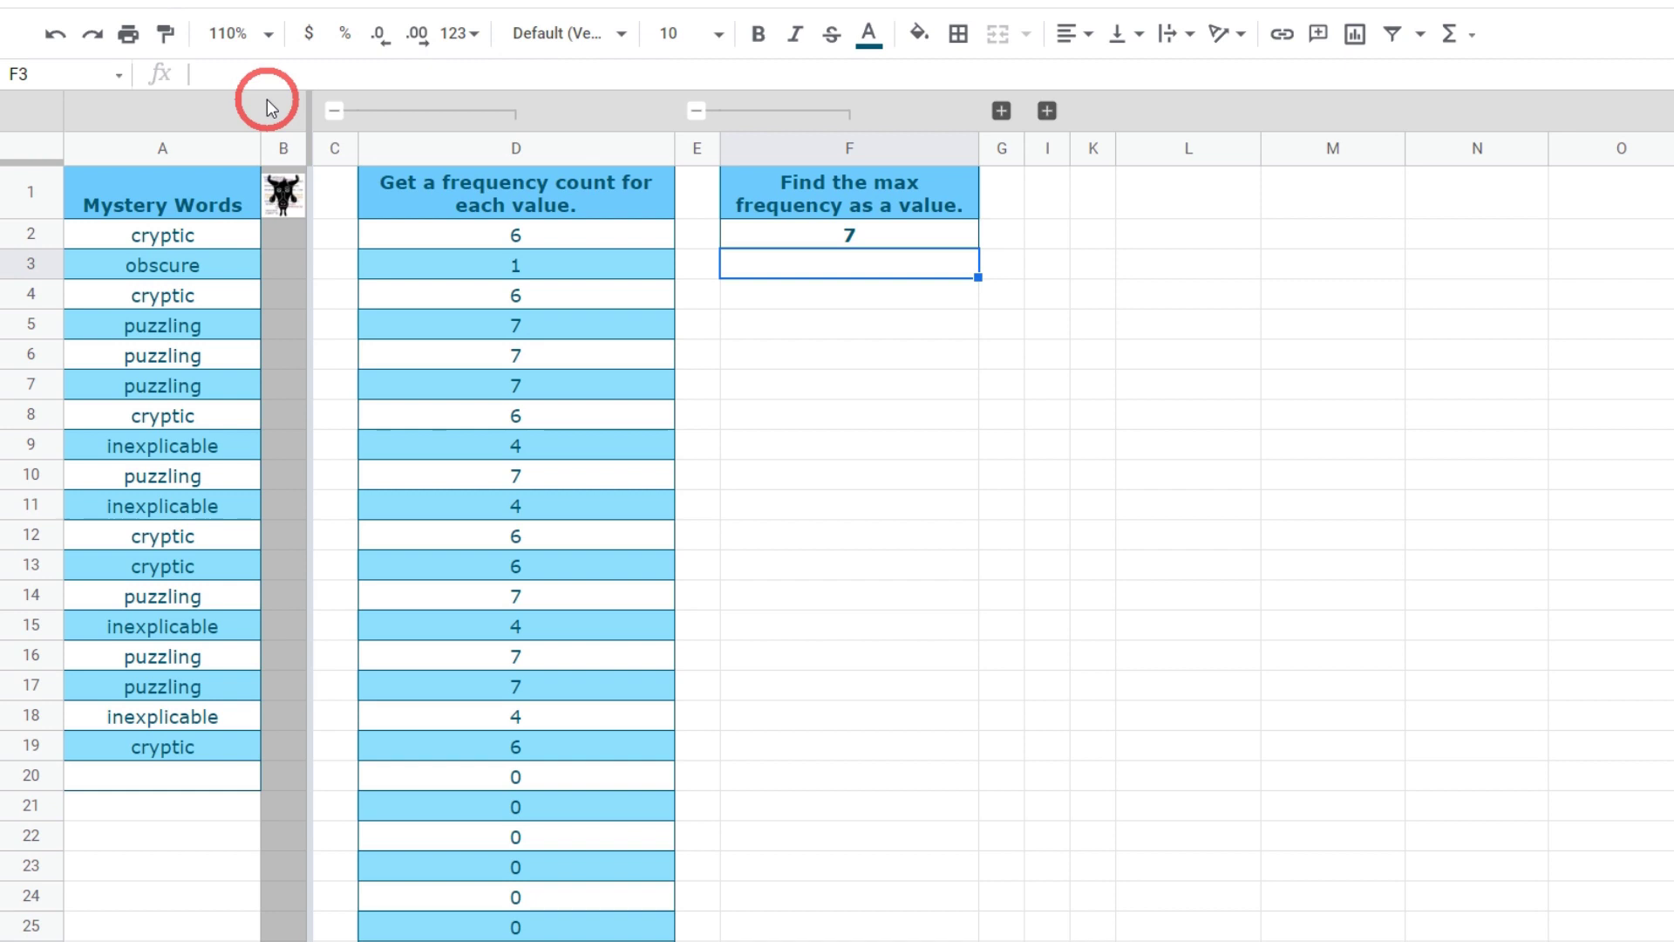
Examine the nested MAX formula in F2 and compare it with the frequency count formula in D2.
click(926, 237)
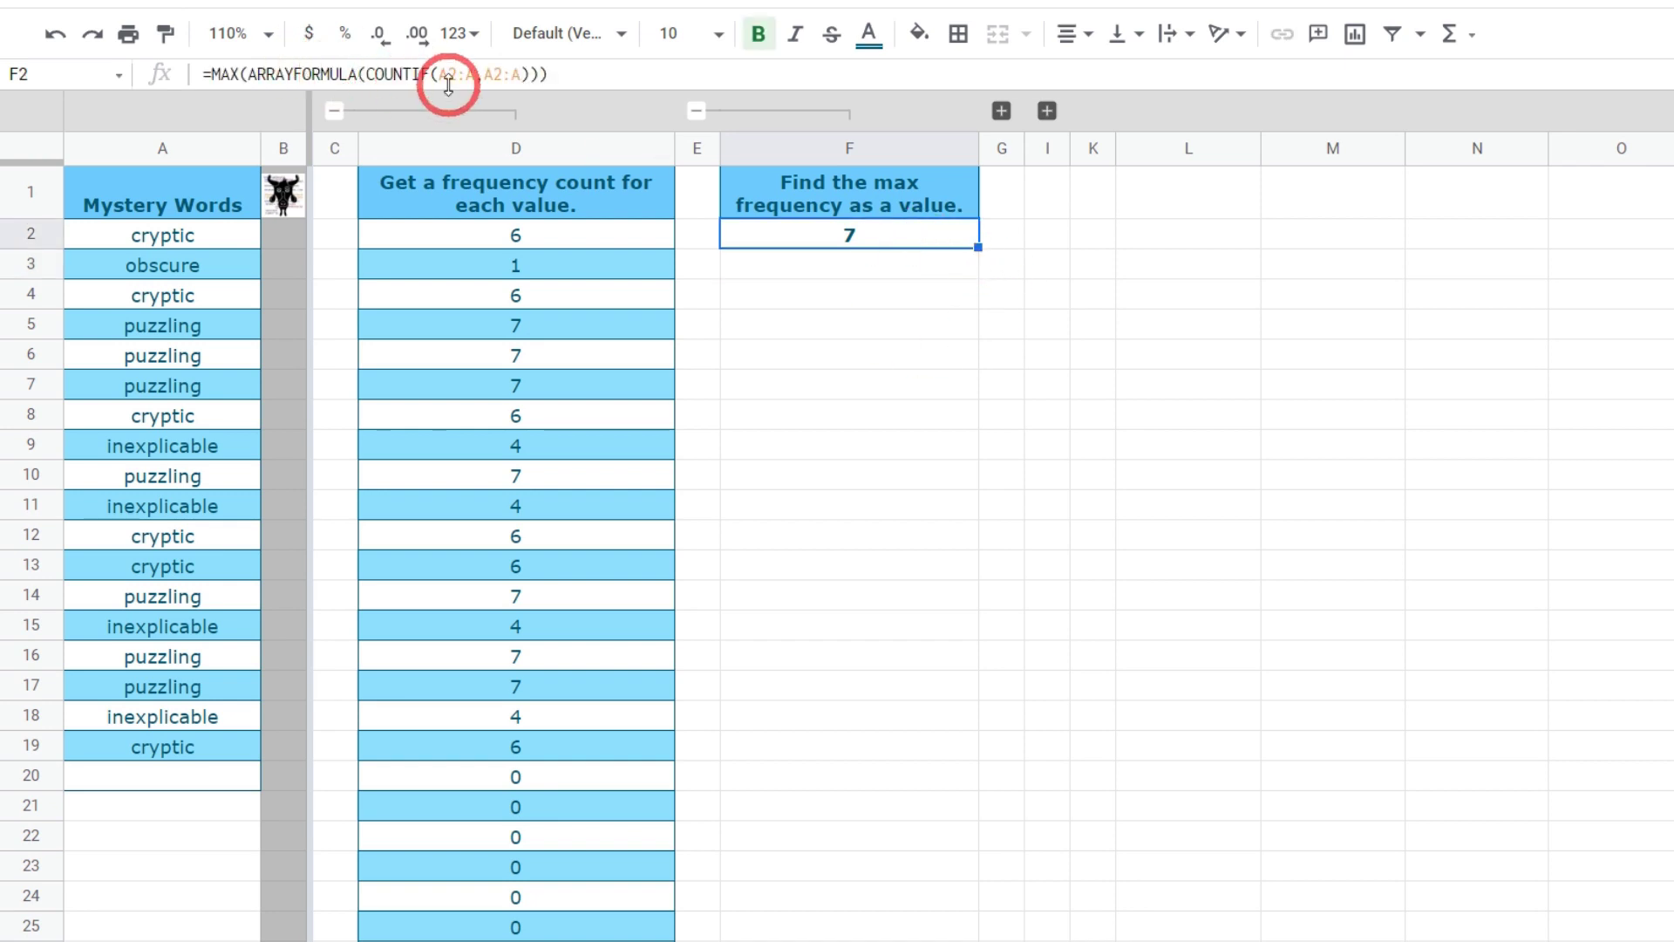
click(575, 75)
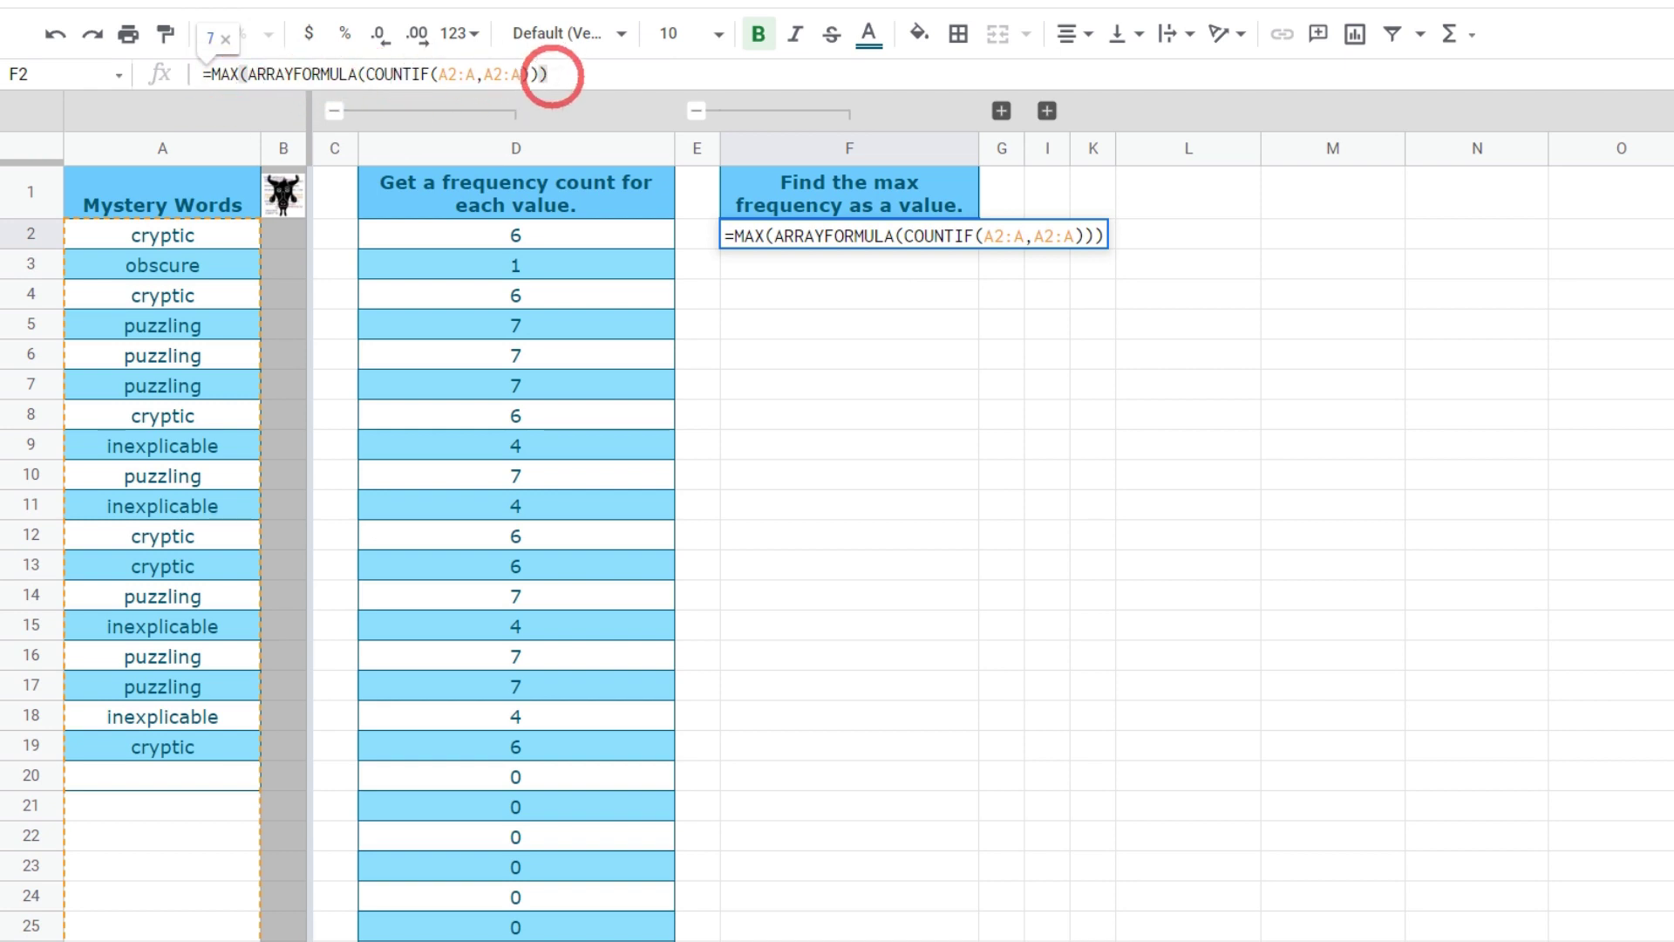
click(872, 359)
click(896, 240)
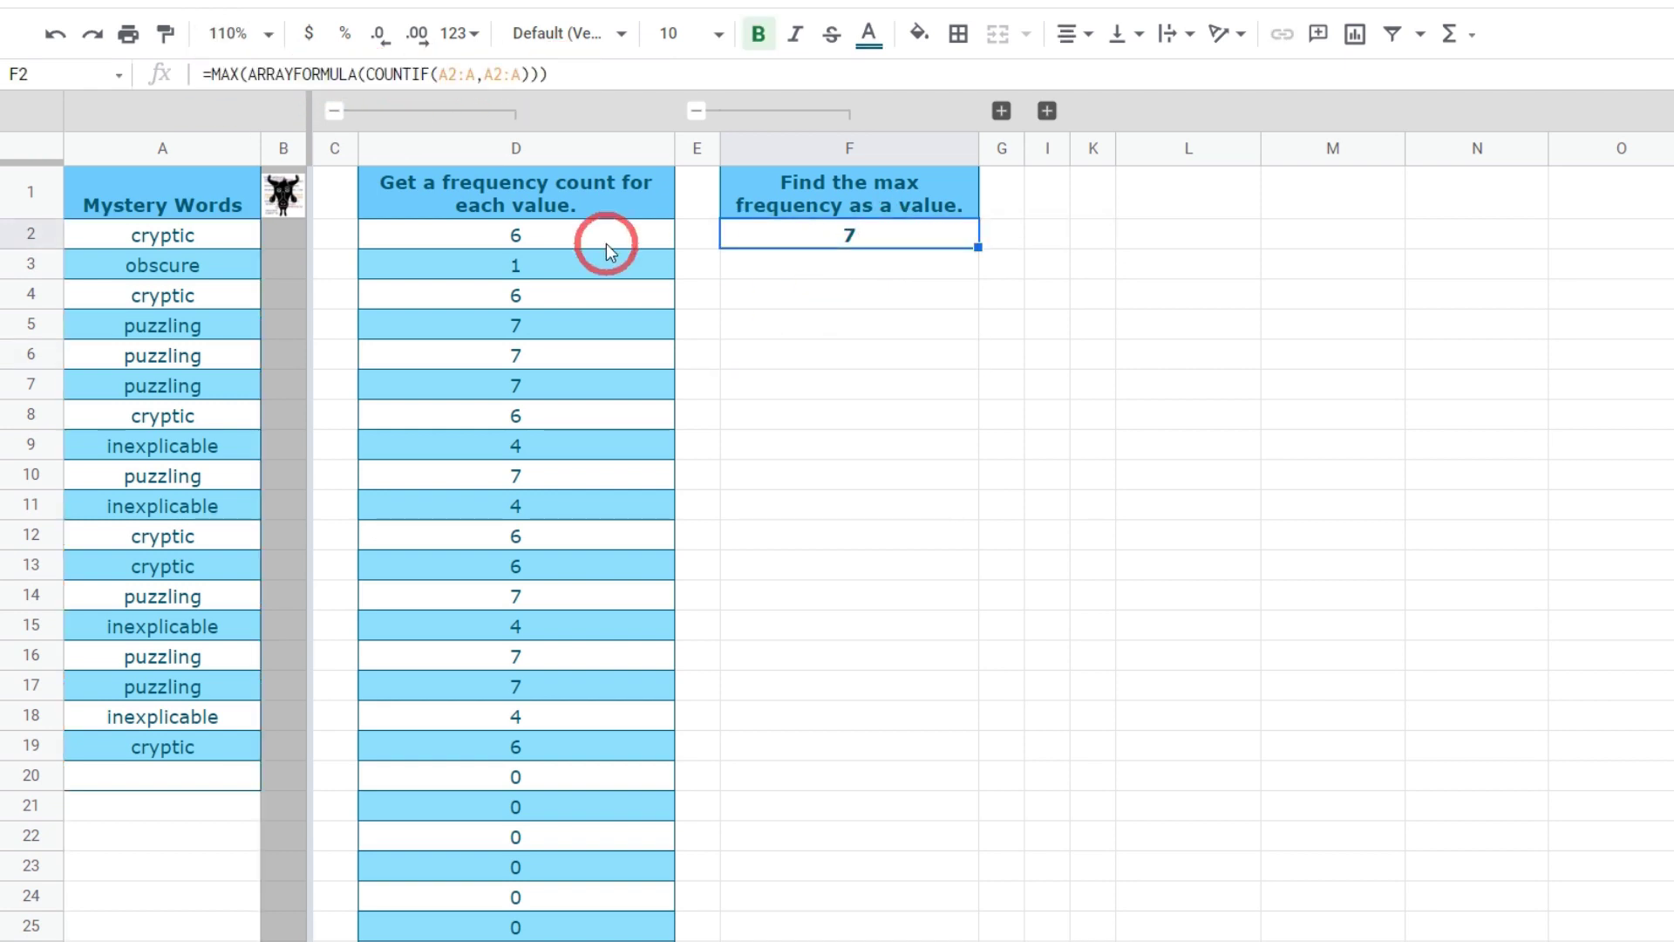
click(606, 237)
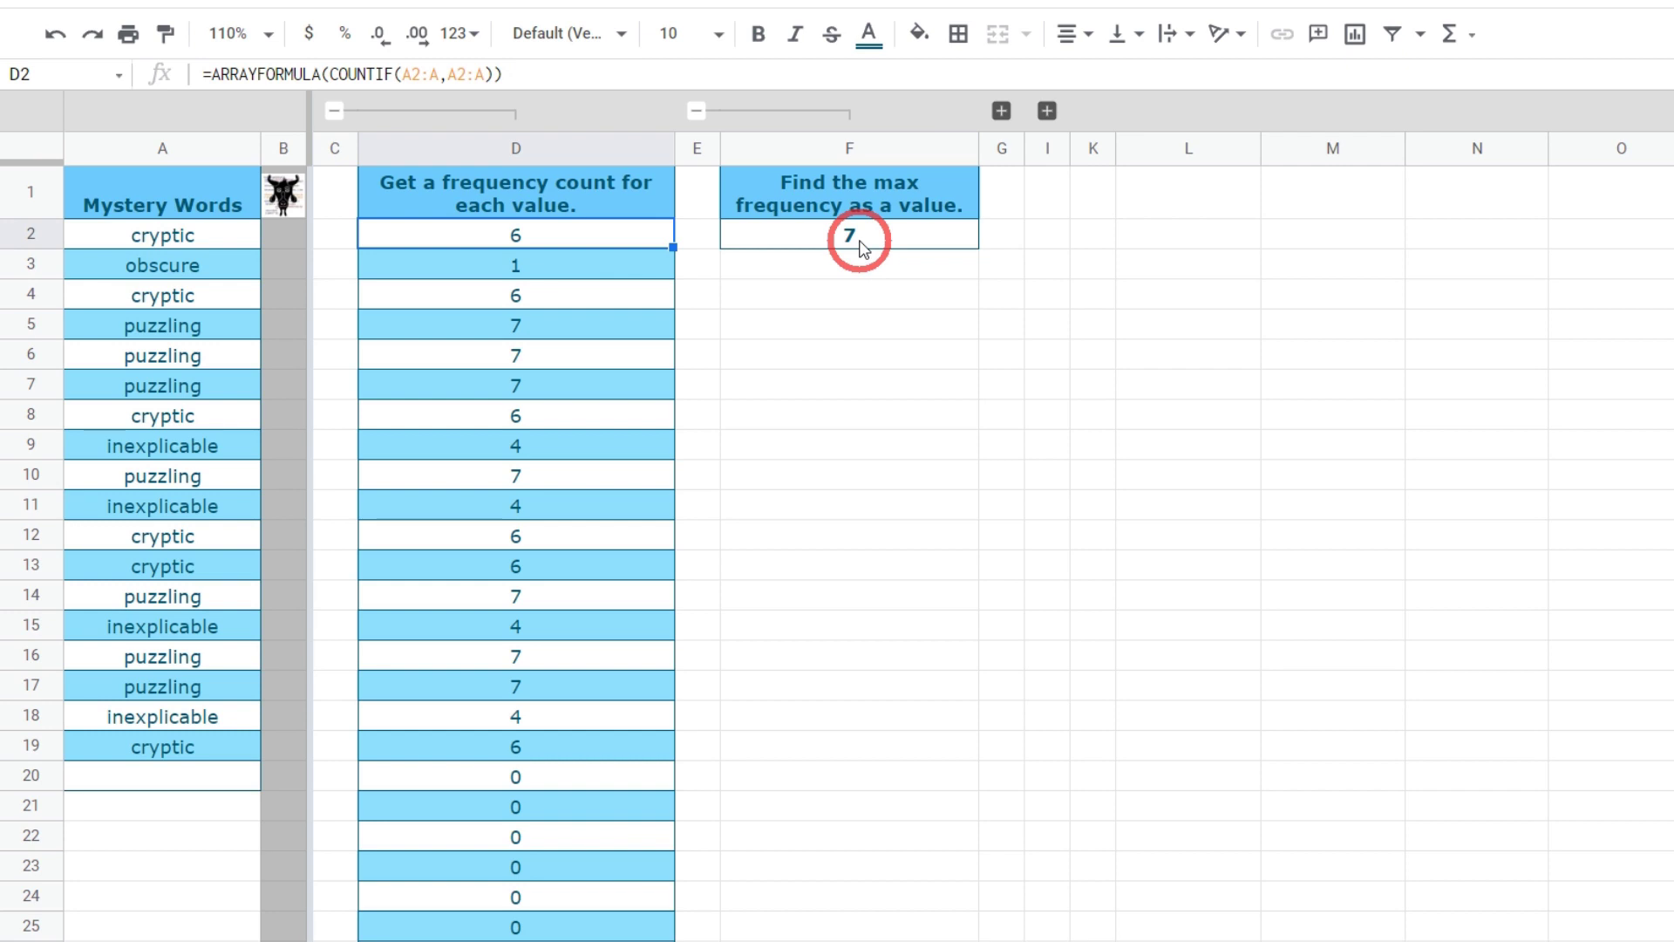
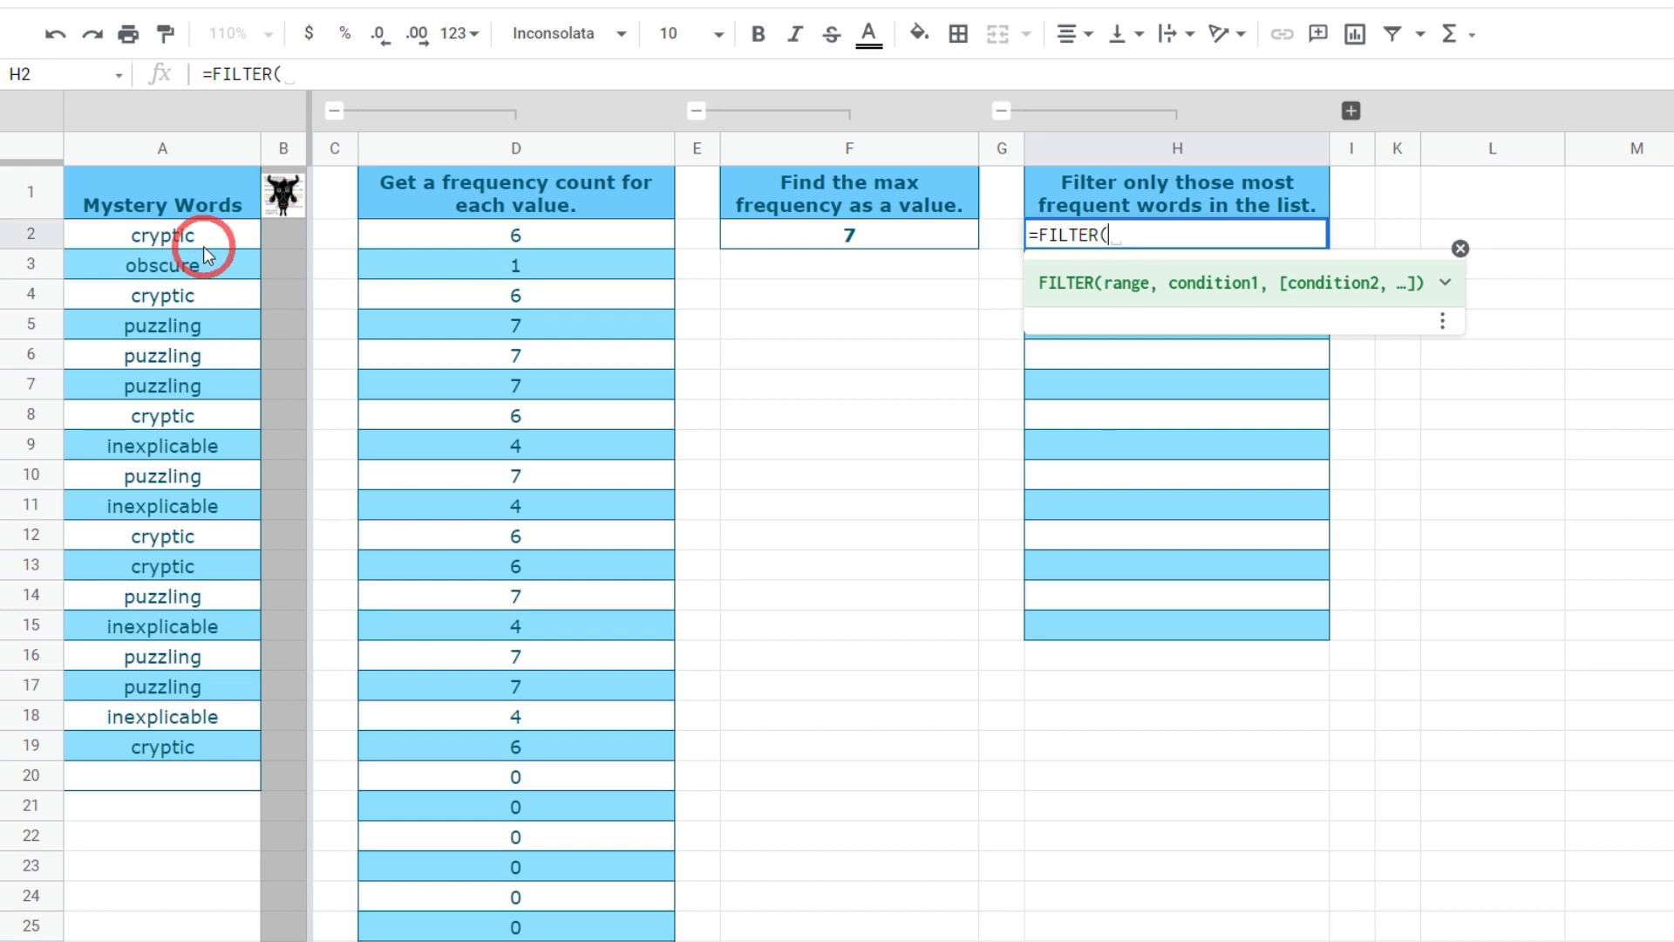
Set the range argument of the FILTER formula in H2 to the open-ended word column A2:A.
drag(206, 237, 174, 521)
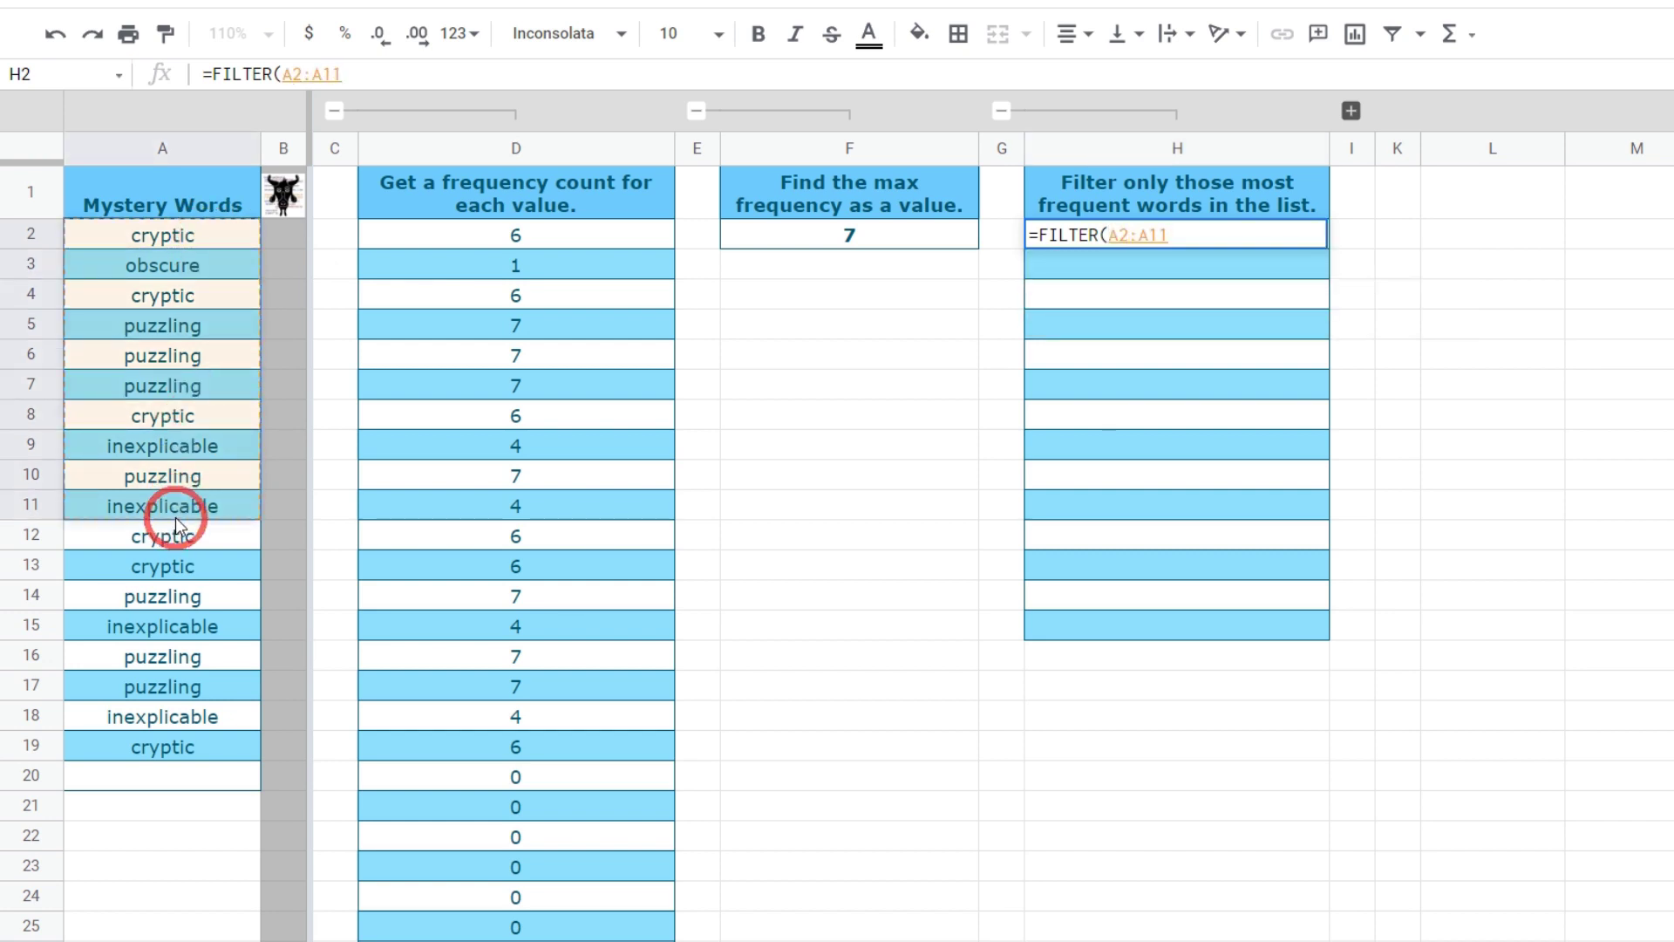
key(BackSpace)
key(BackSpace)
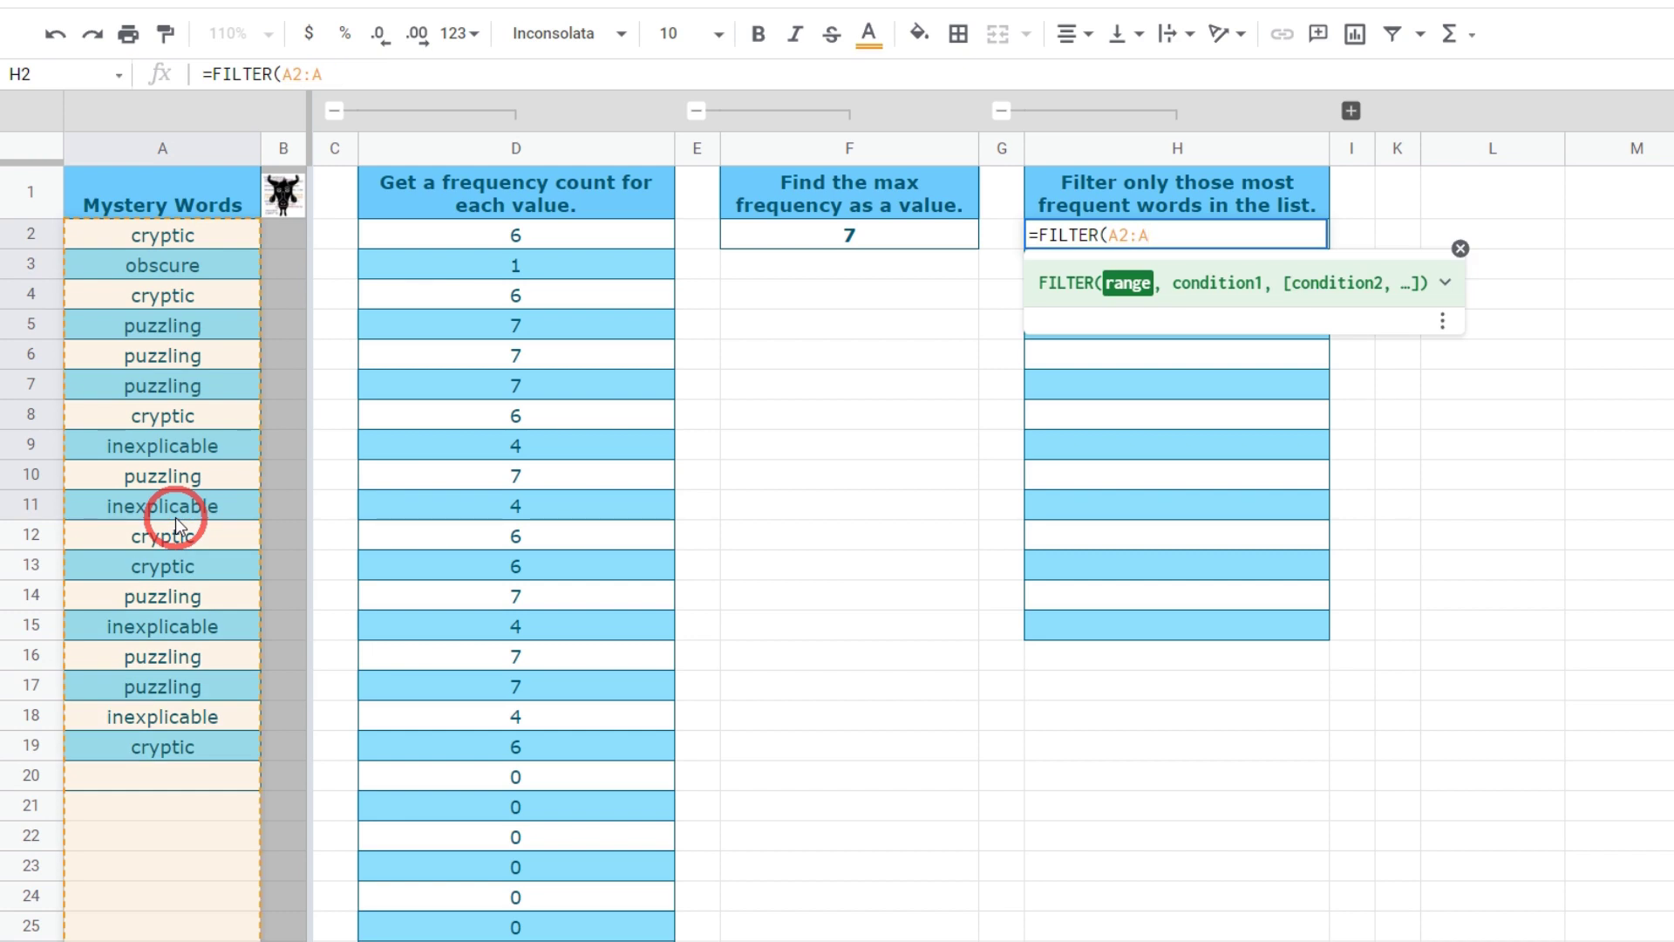
text(,)
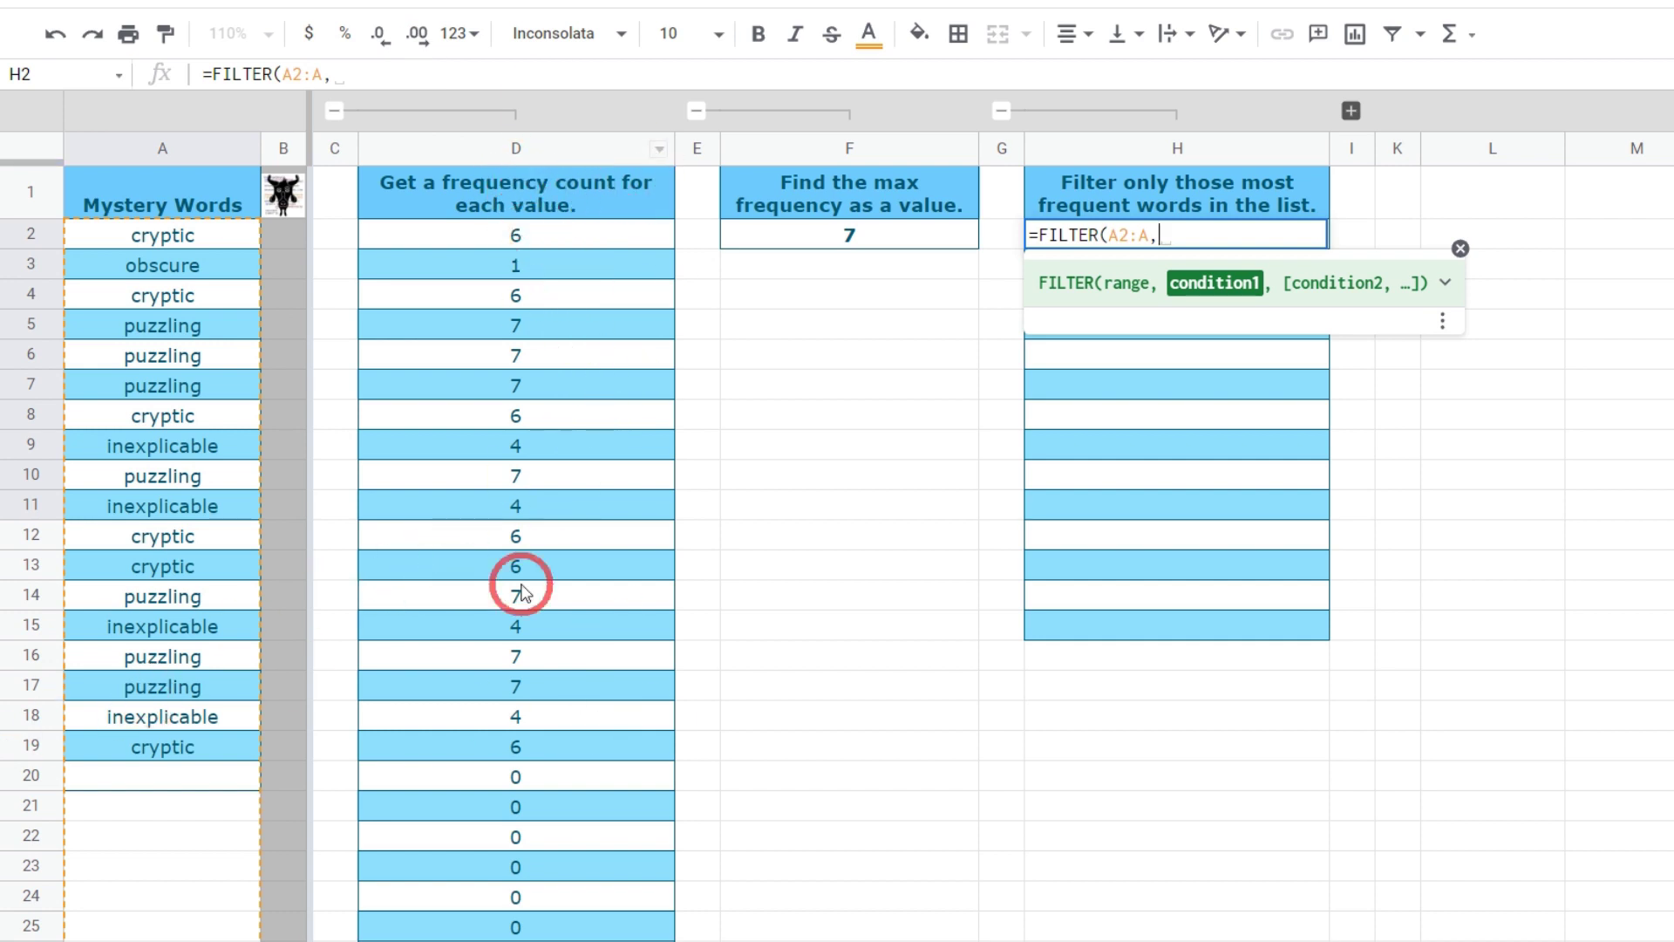
Add COUNTIF(A2:A,A2:A) as the start of the first condition in the H2 FILTER formula.
click(478, 70)
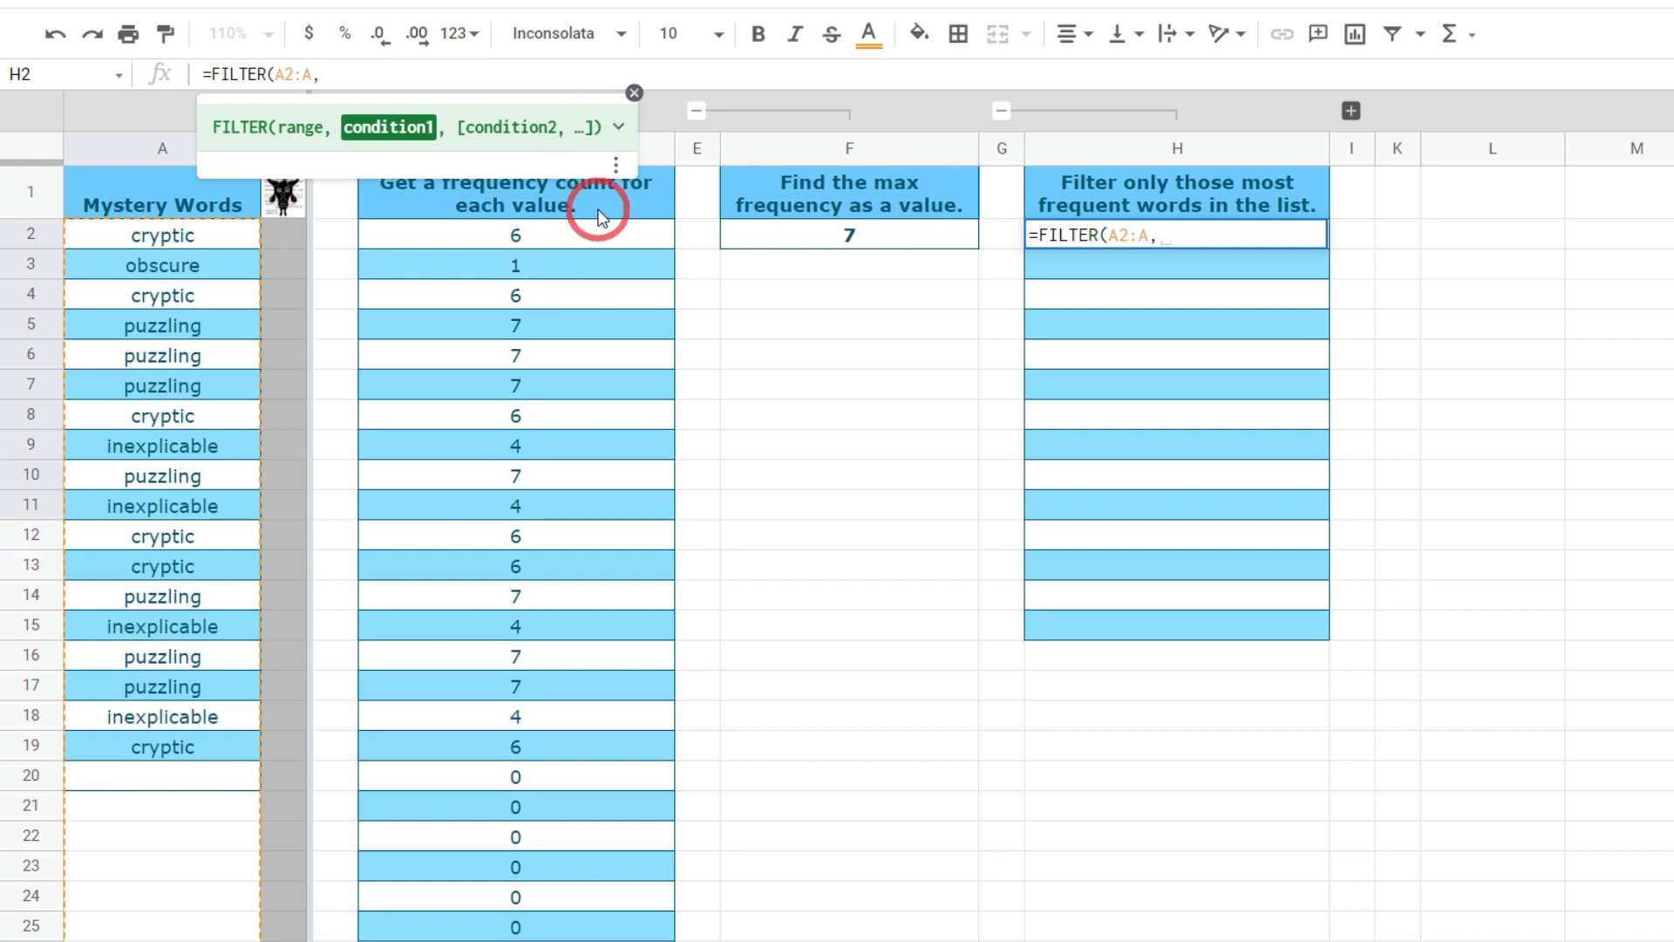
text(C)
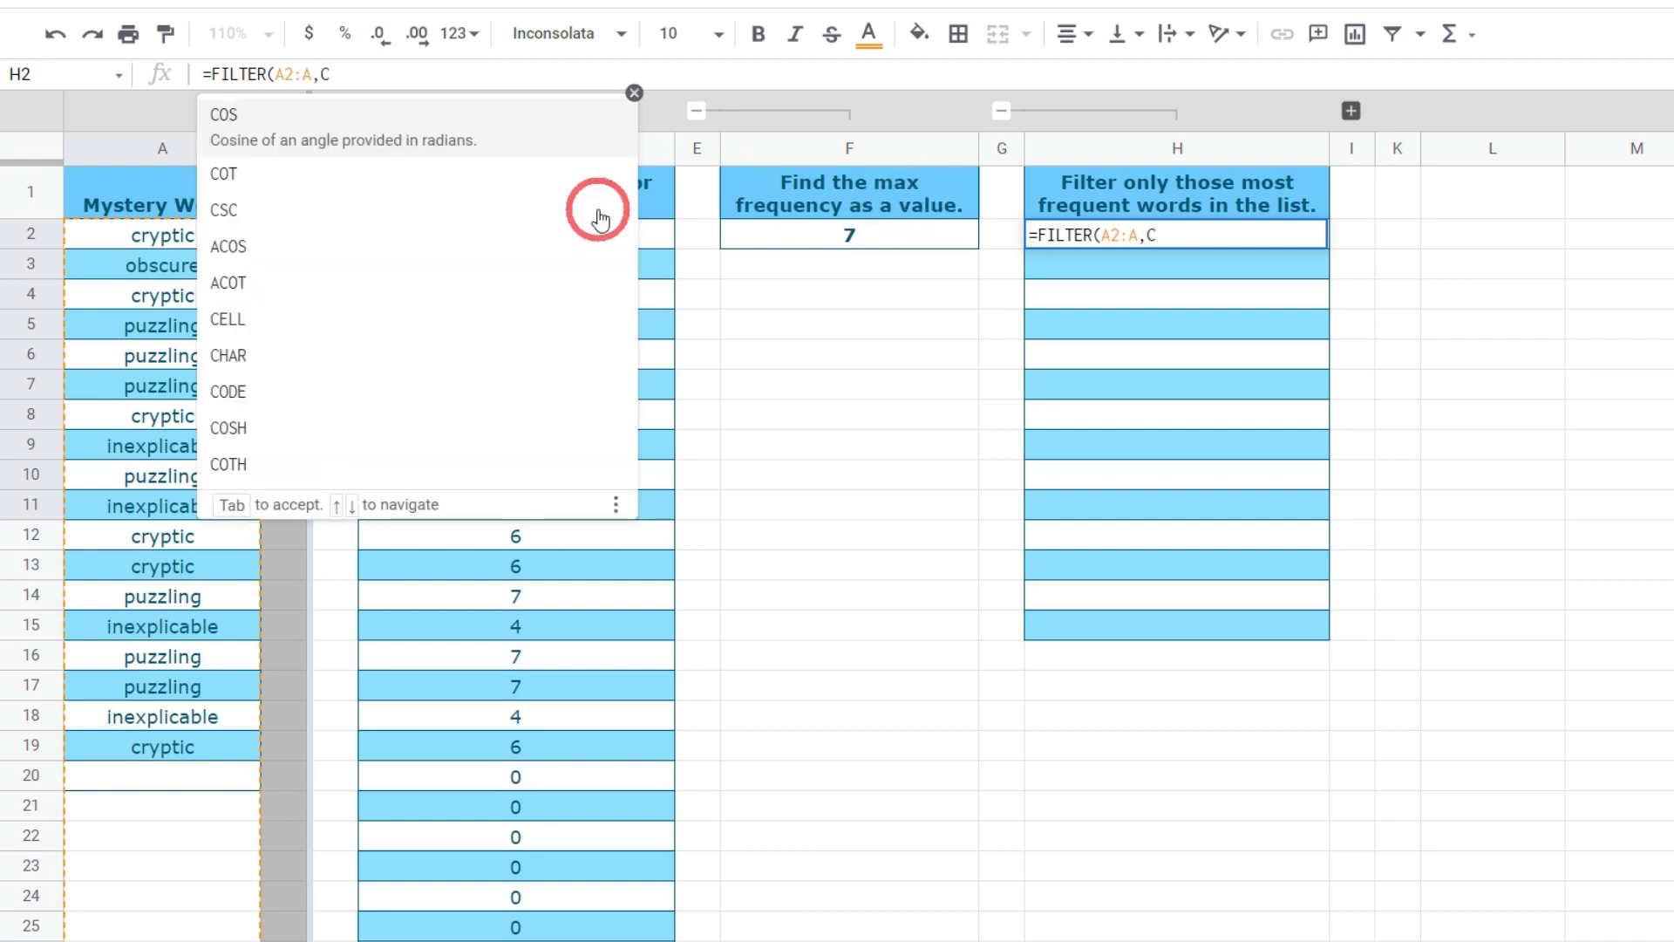
text(OUNTIF)
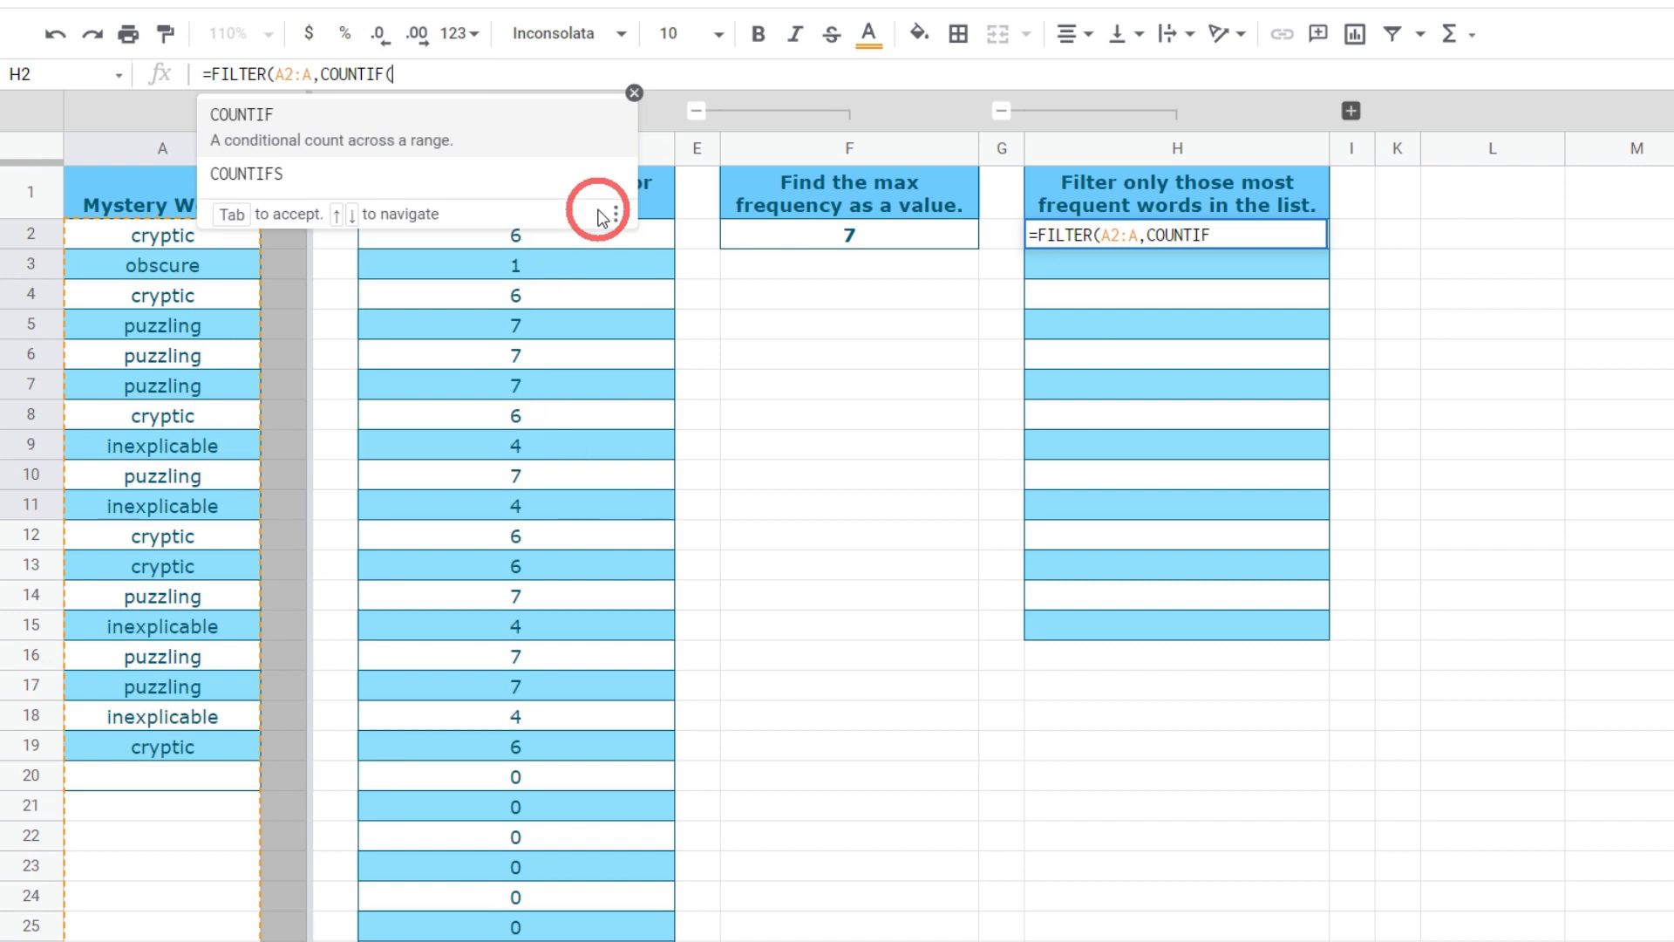
text((A2:A,)
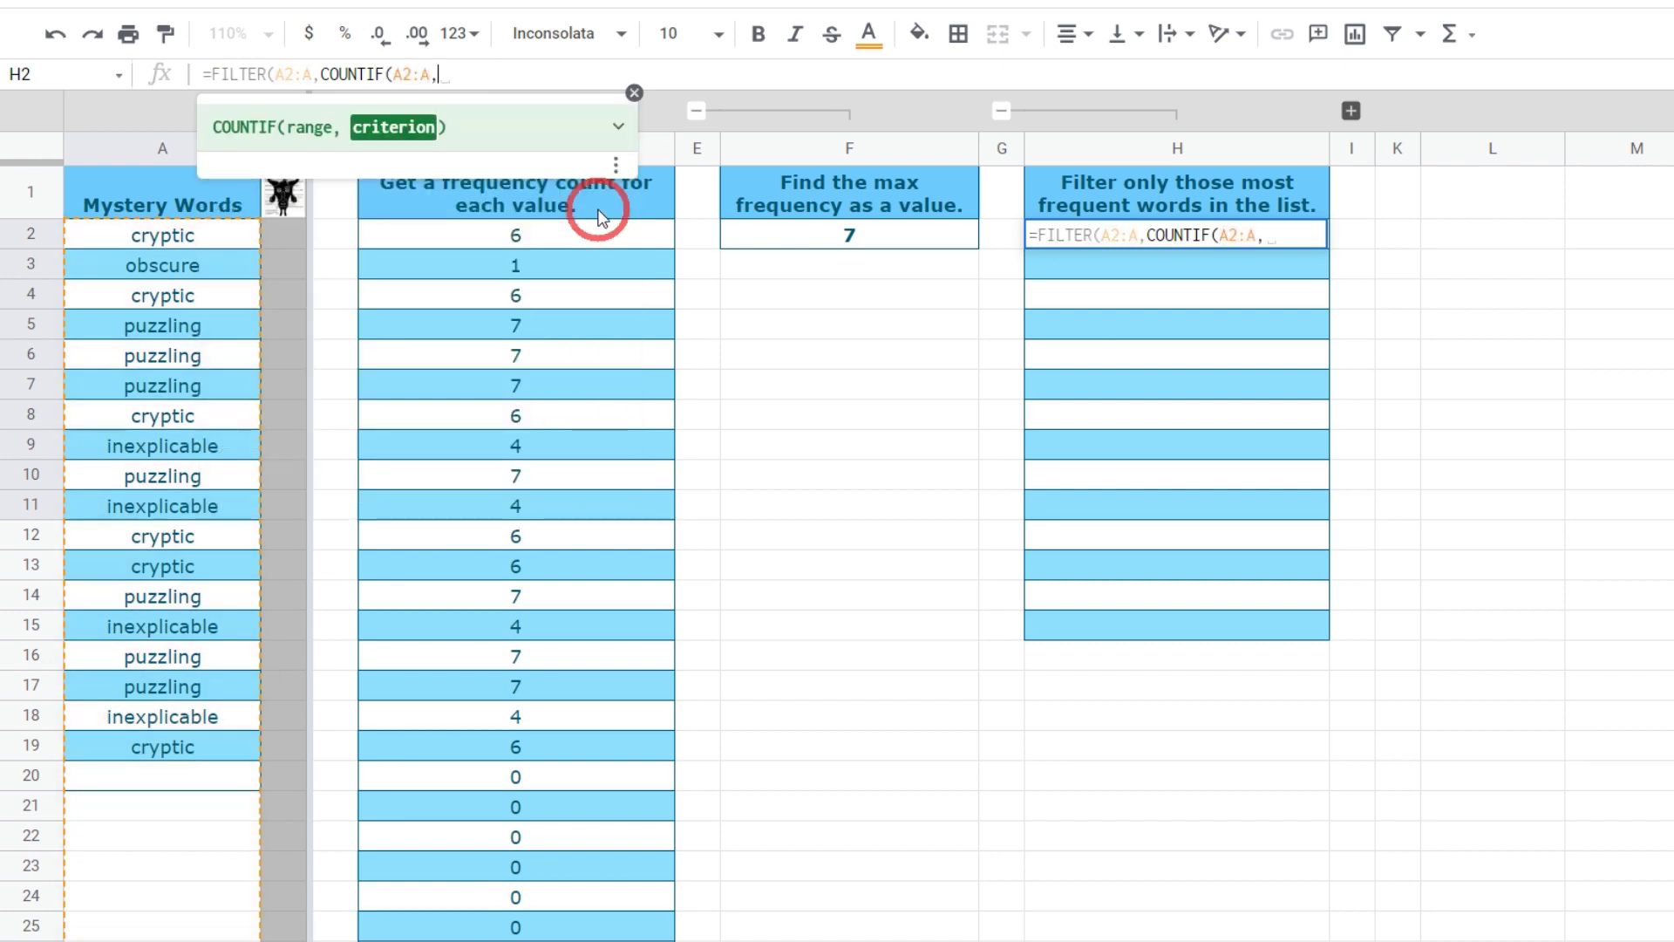
text(A2:A))
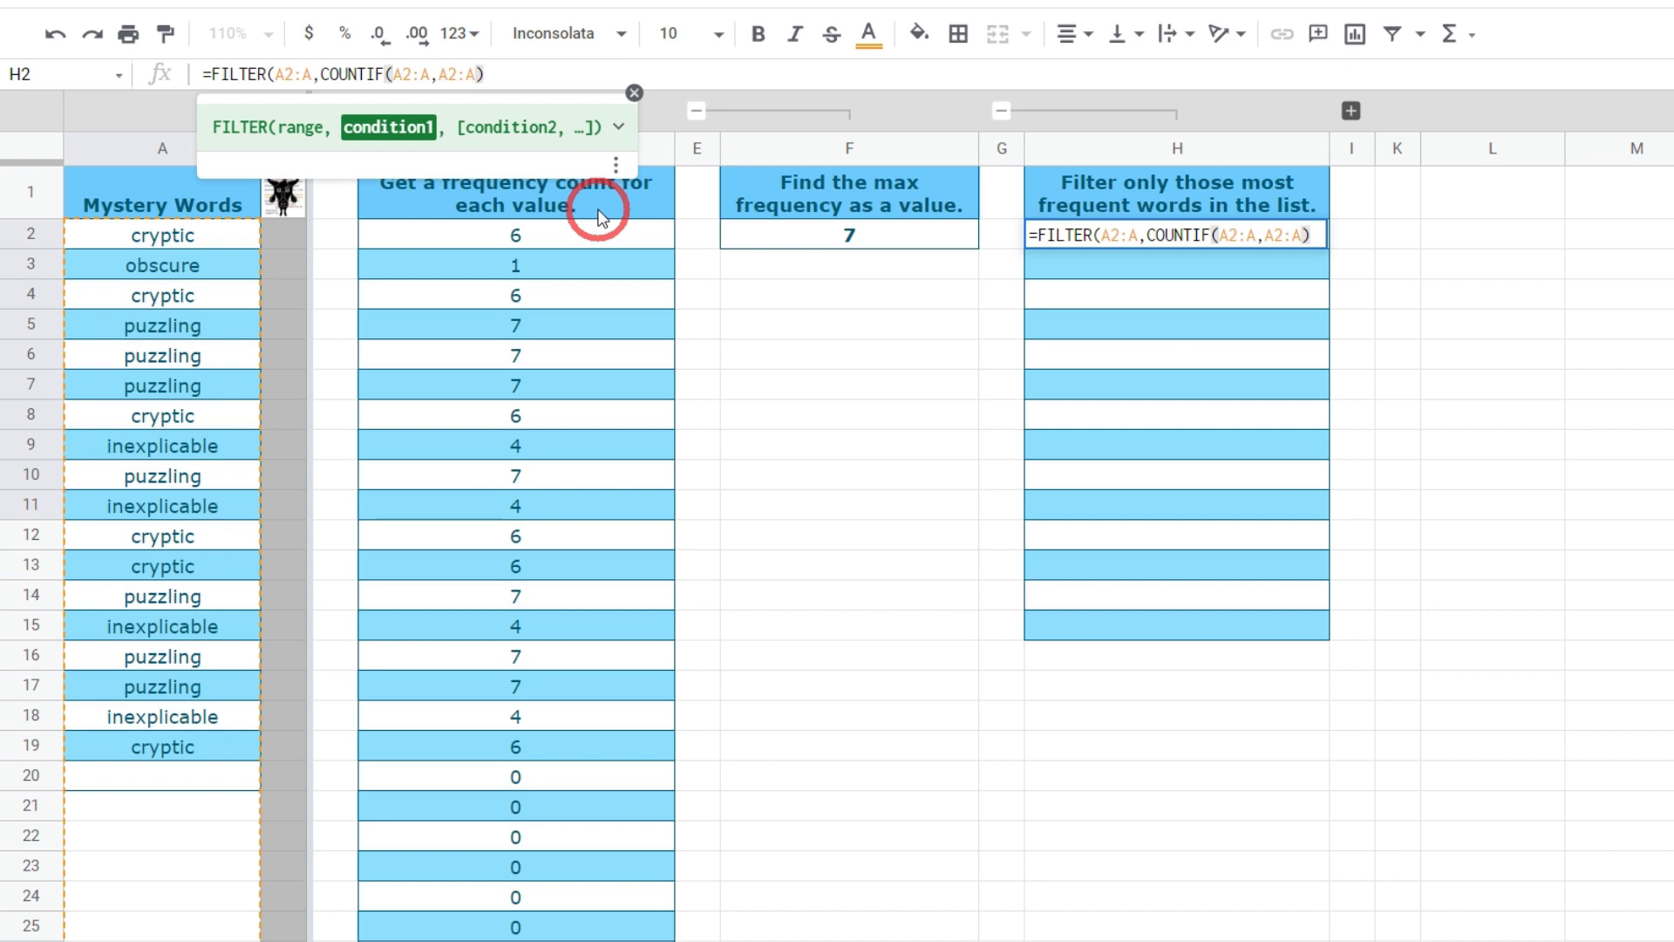
Complete the FILTER condition in H2 with = MAX(COUNTIF(A2:A,A2:A)) and enter the formula.
text( = MAX)
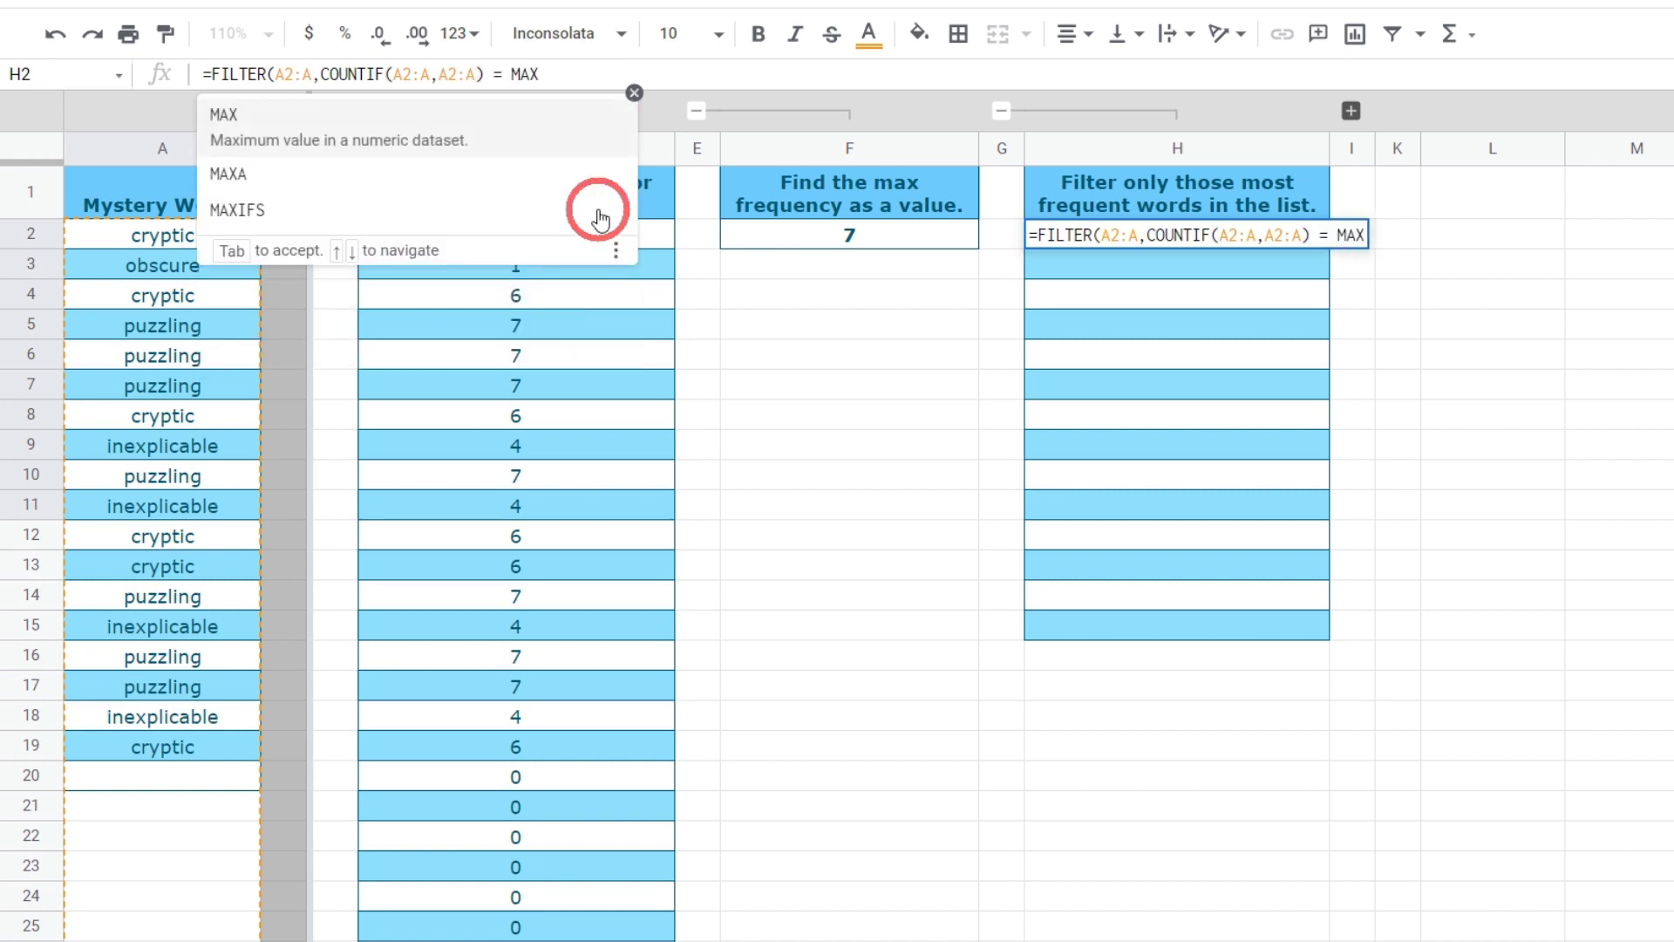
text(()
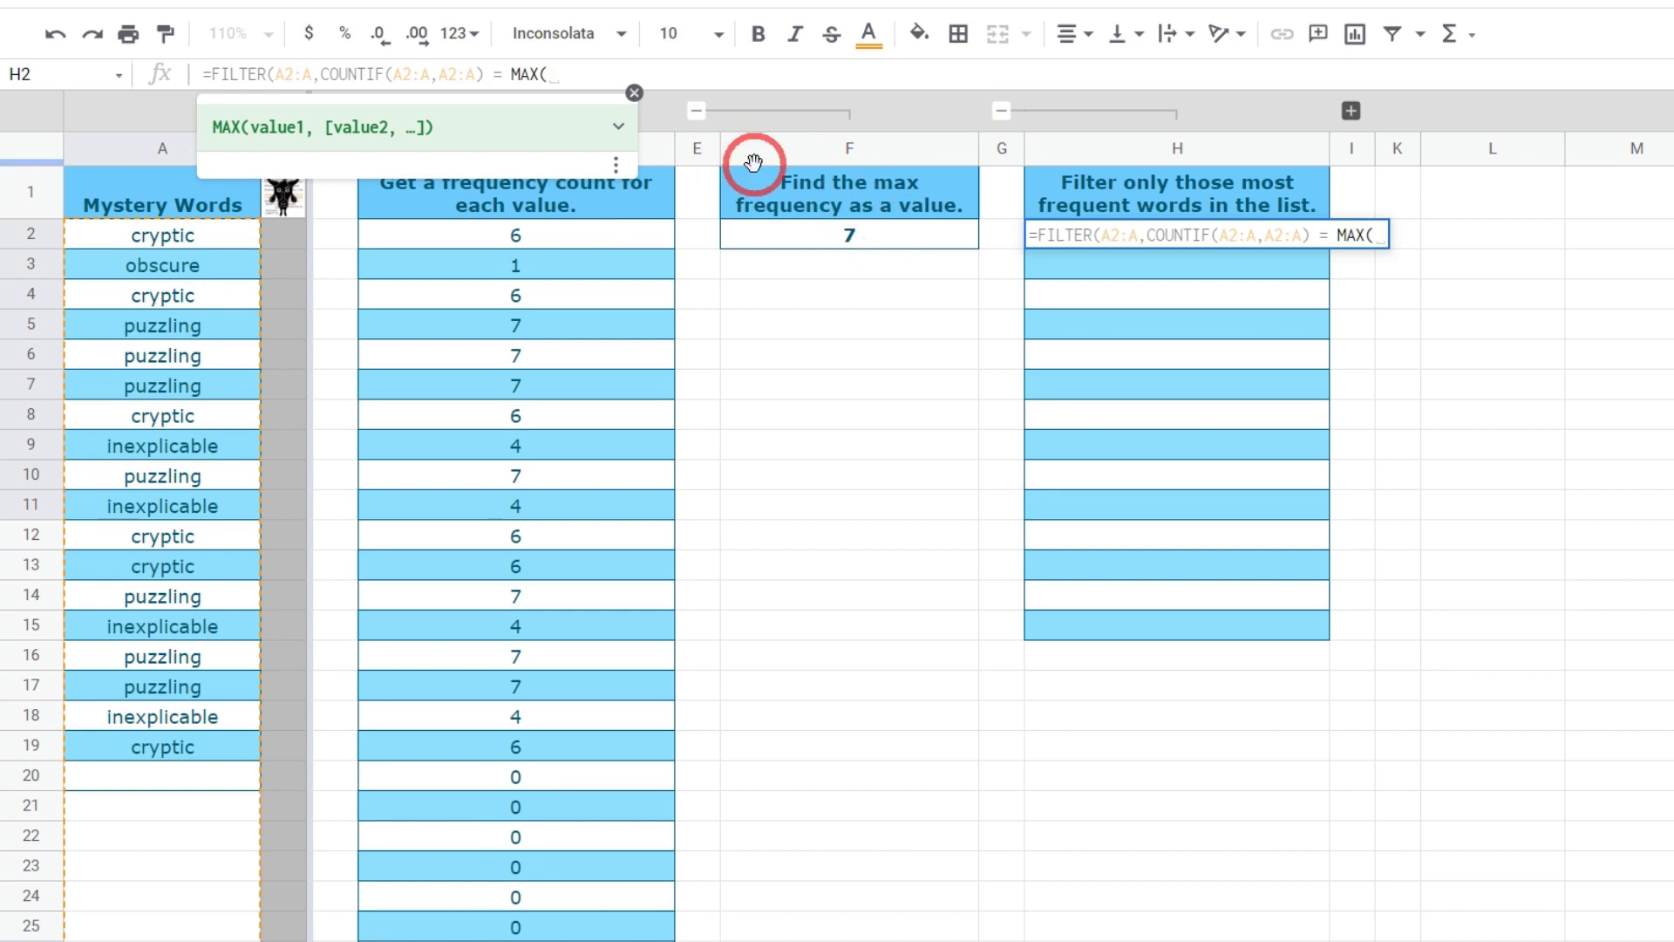
text(COUNTIF(A2:A)
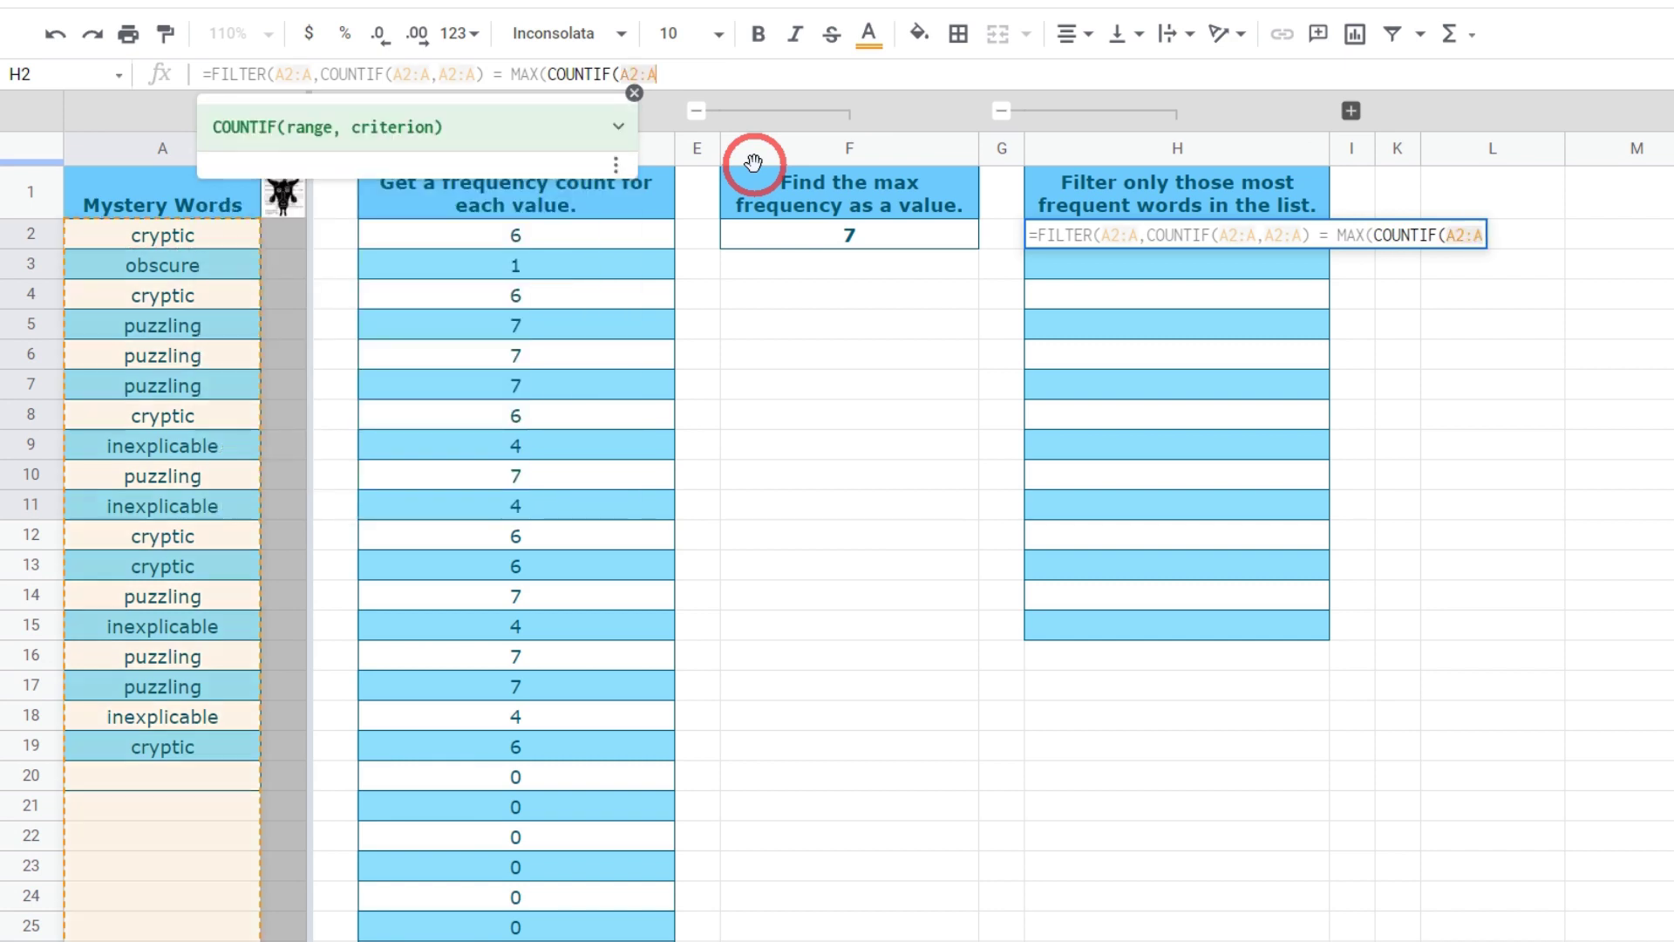
text(,A2)
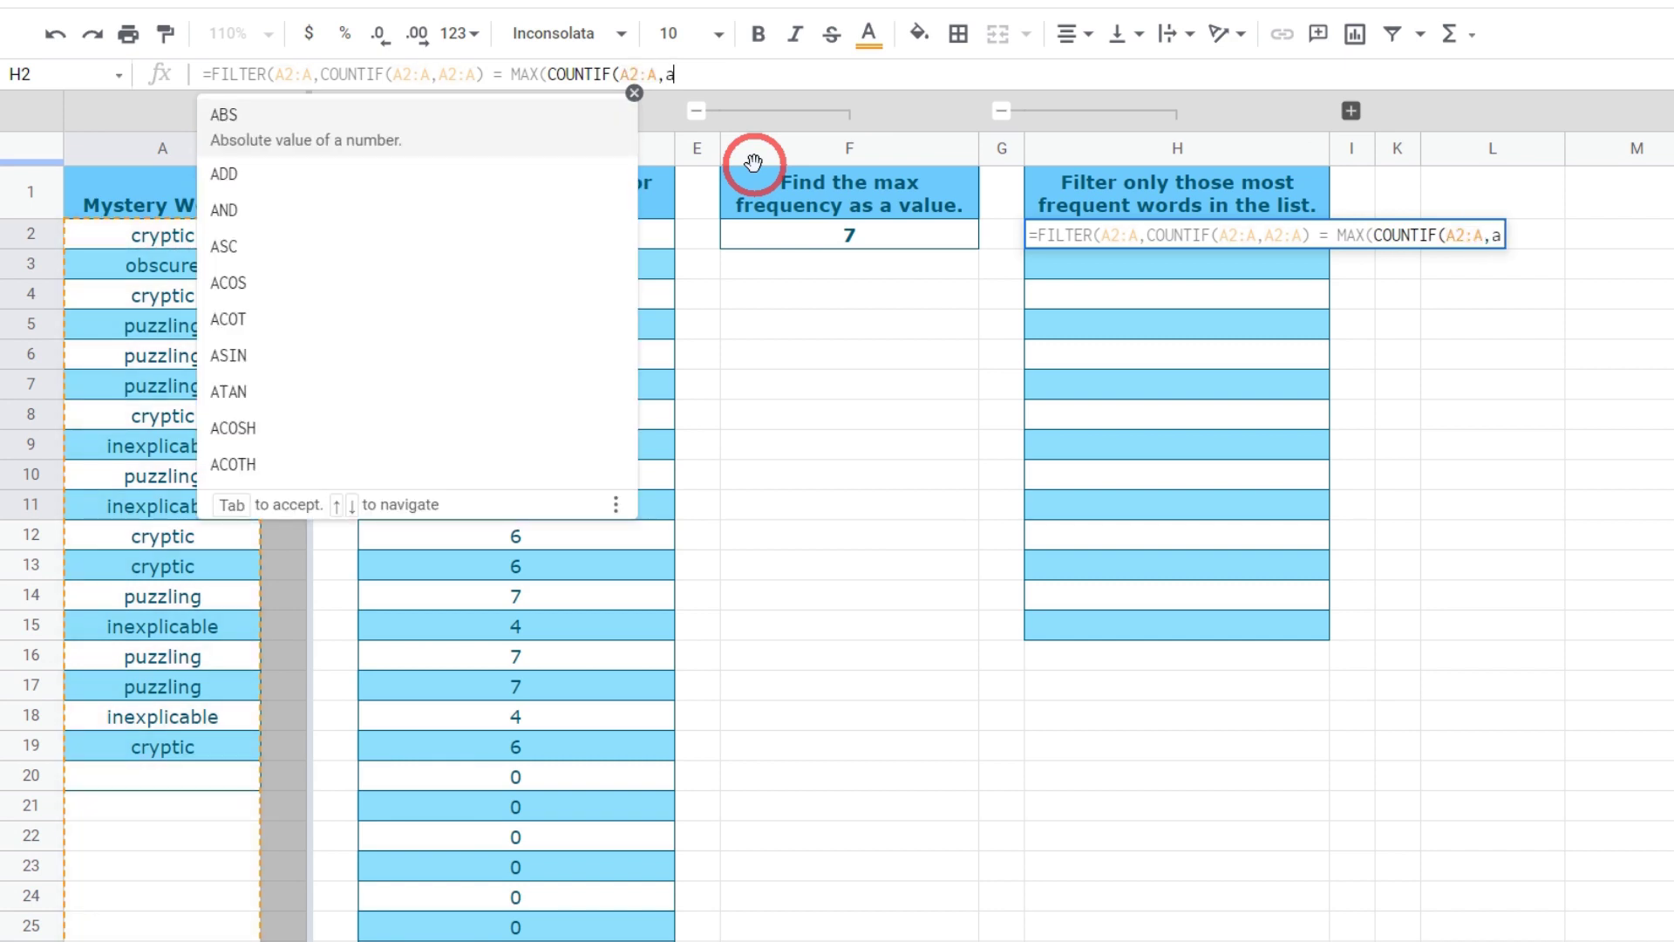
text(:A)
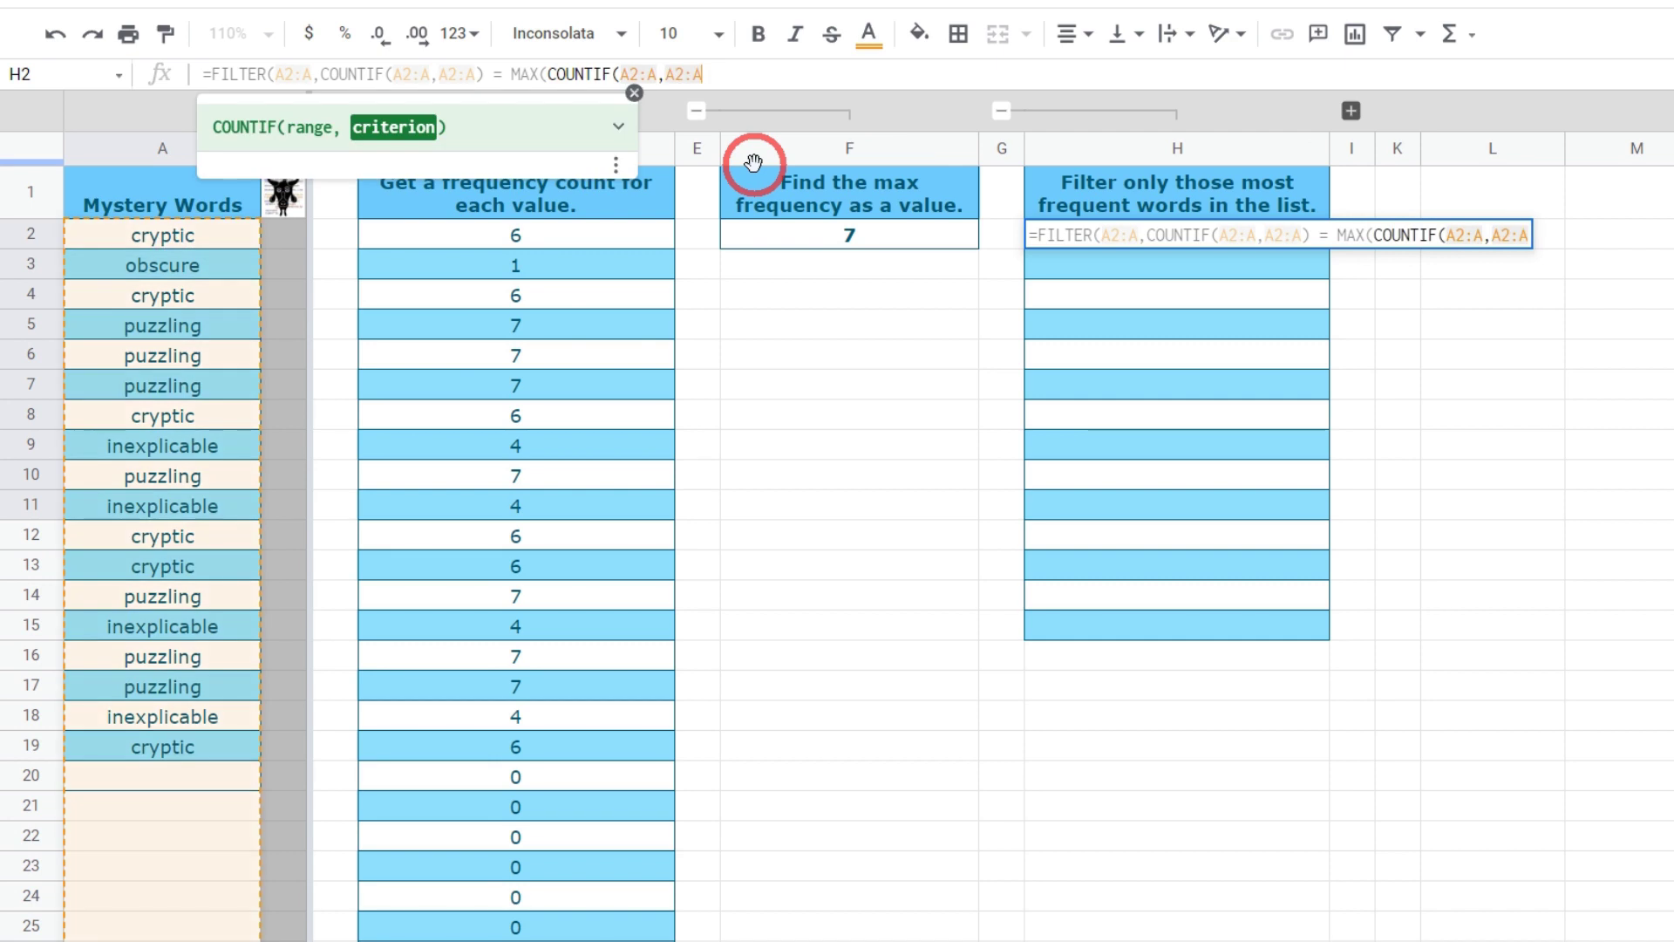
text())
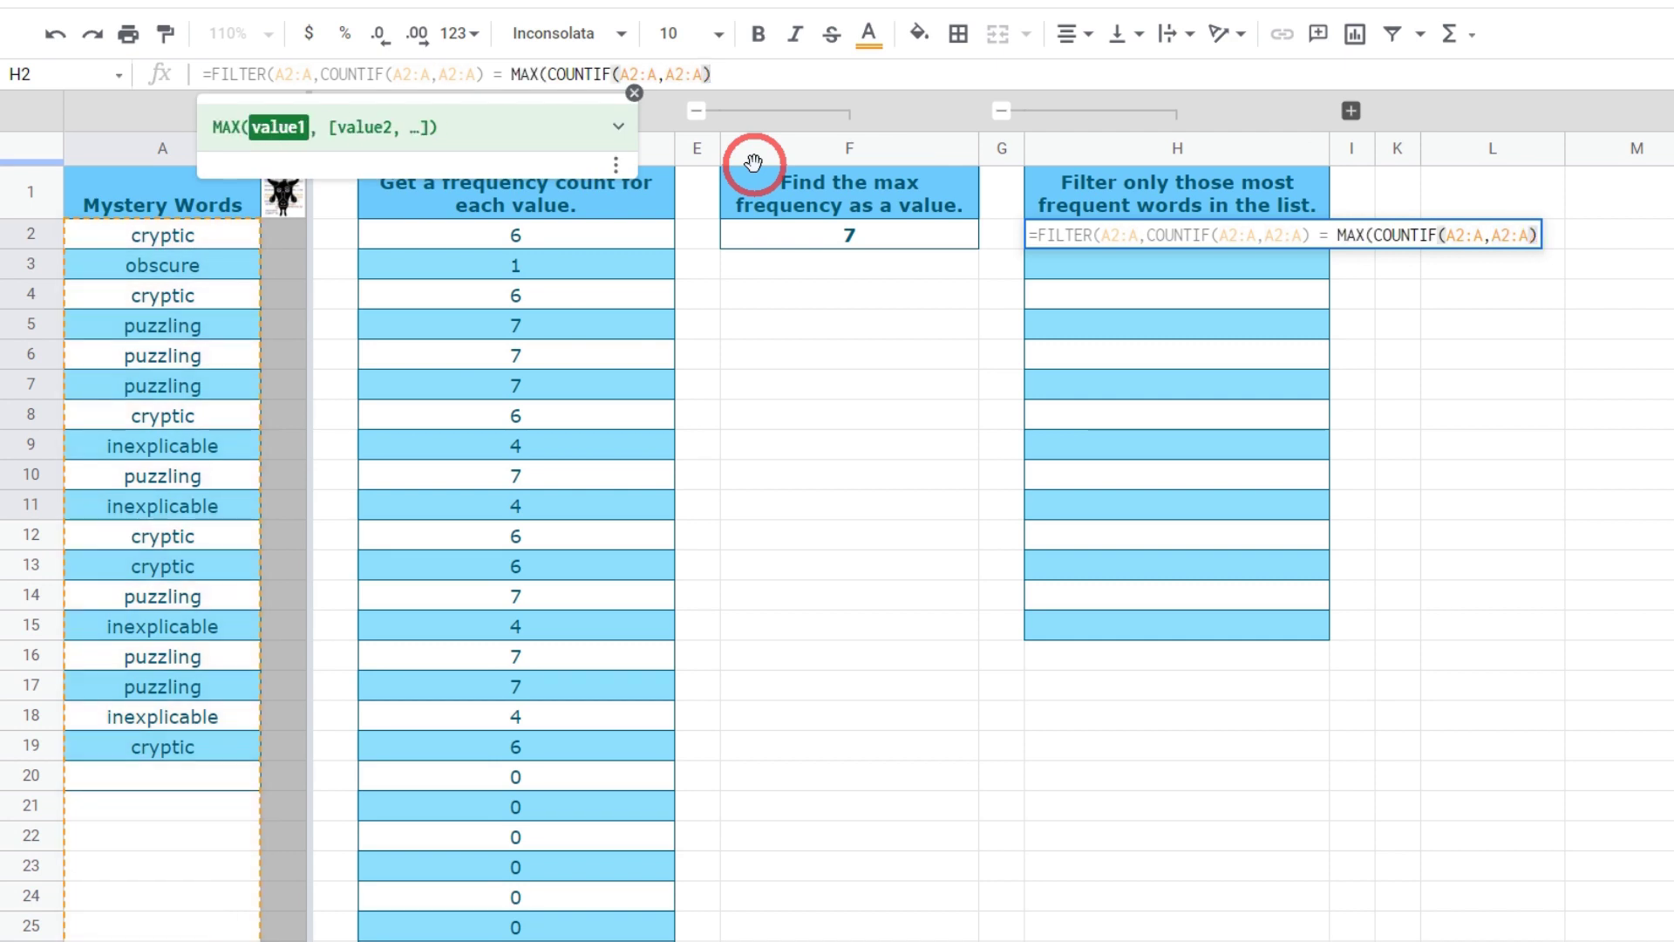
text())
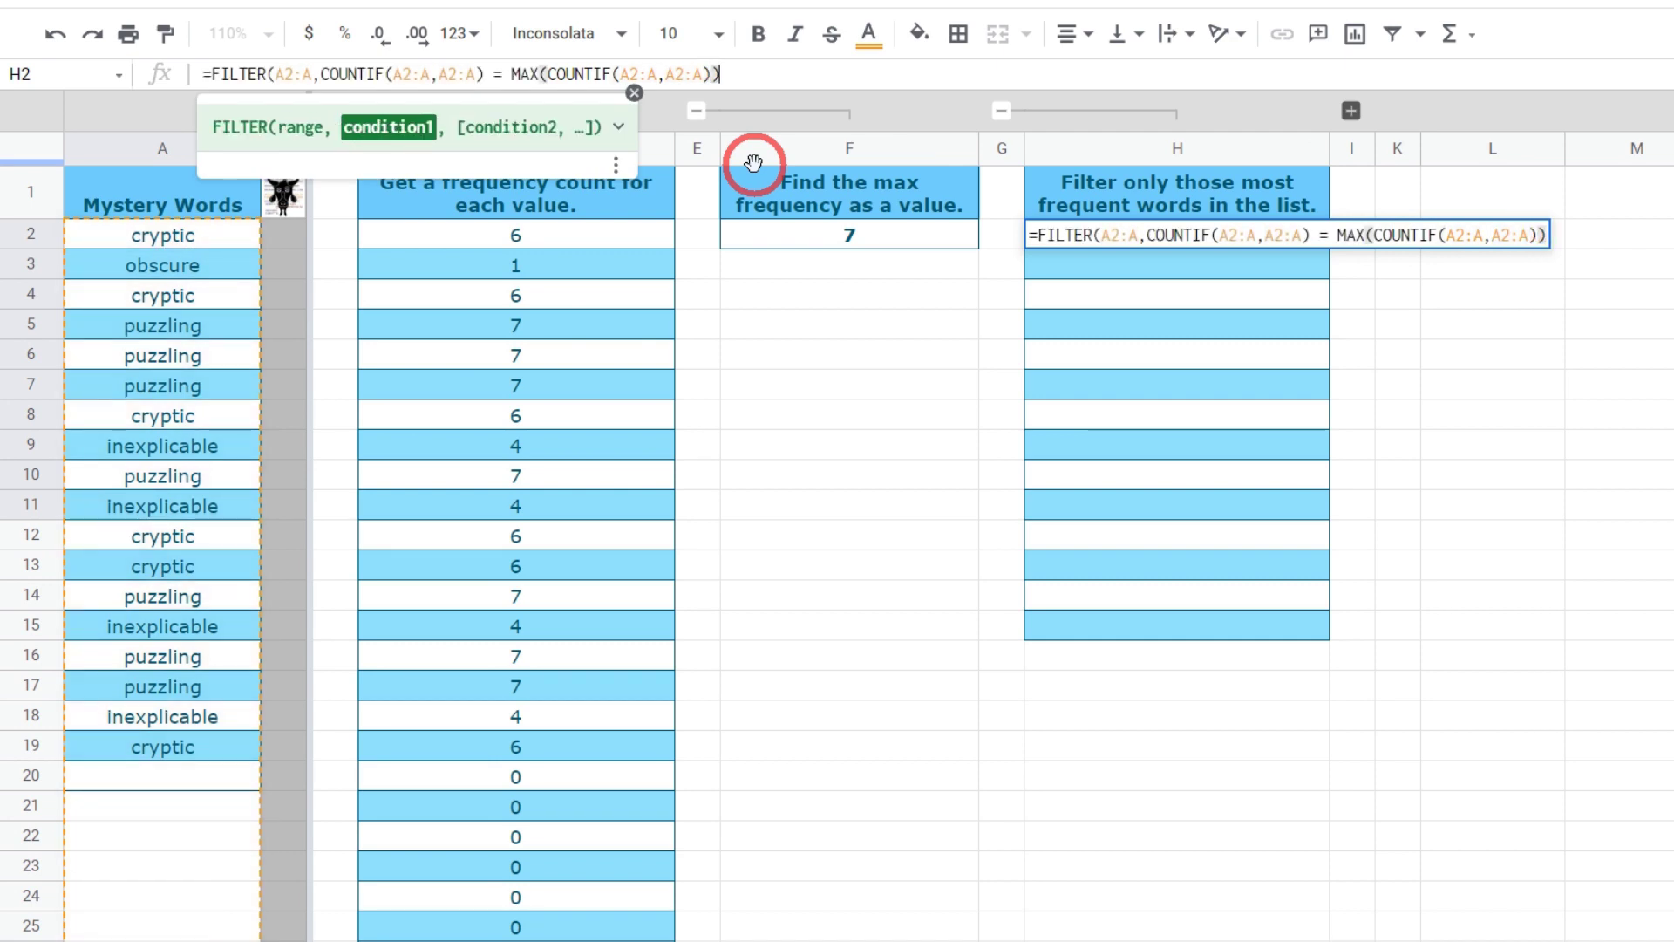
key(Return)
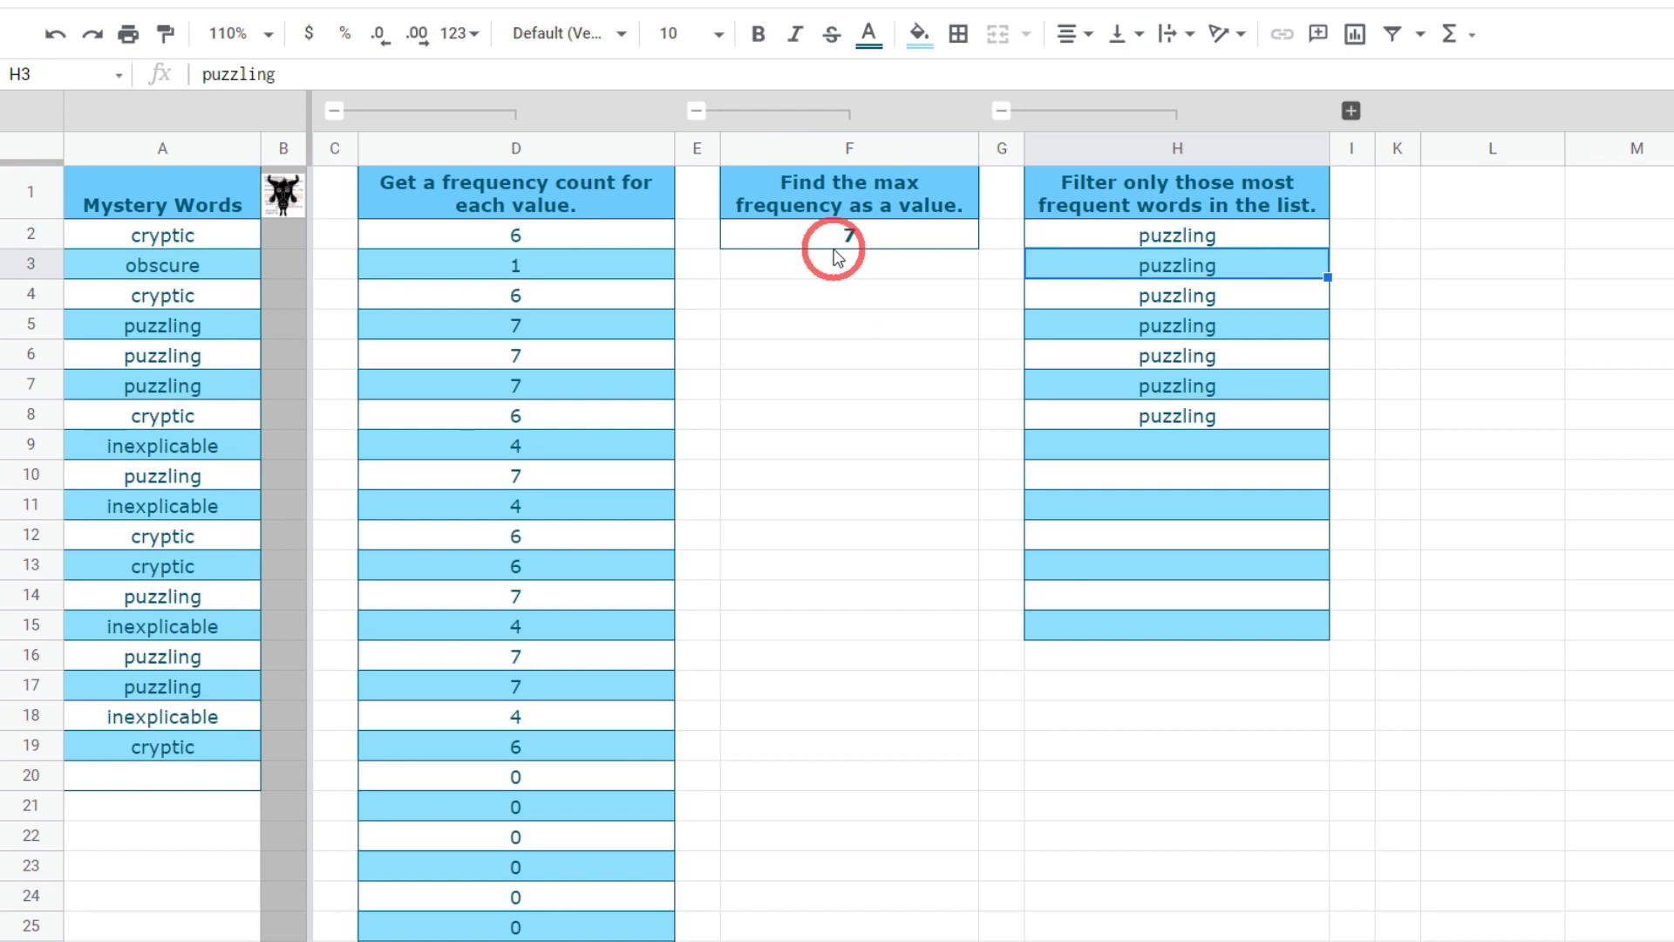
Examine the filtered words in column H and the FILTER formula in H2 that produces them.
click(1256, 237)
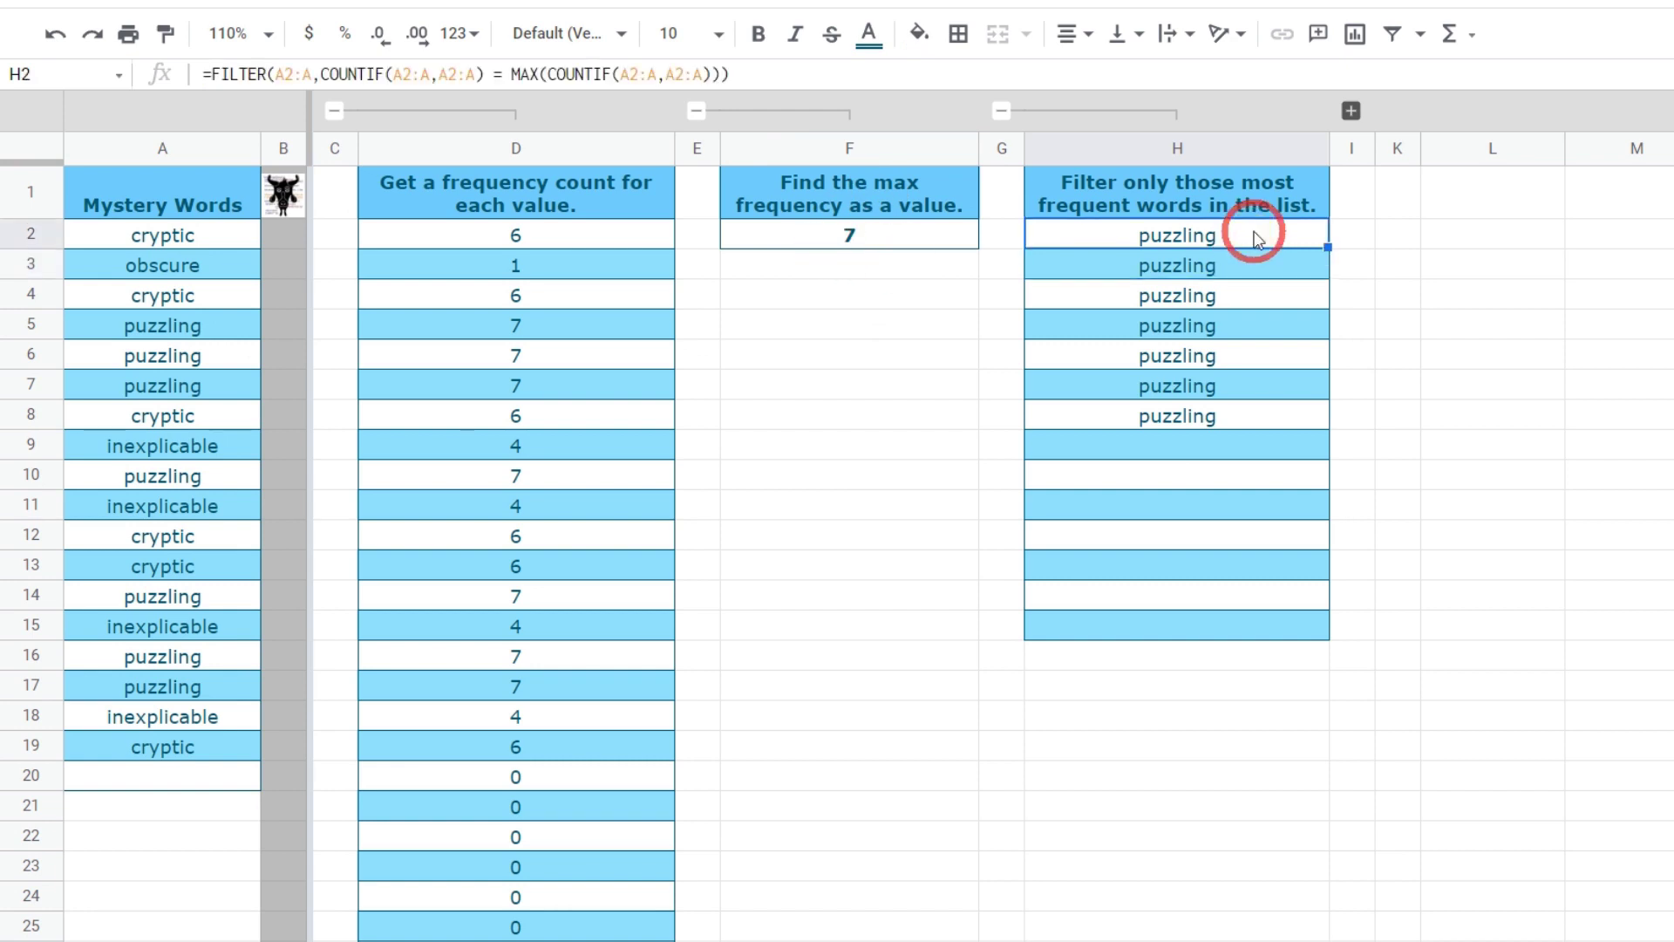
key(Down)
key(Down)
key(Down)
key(Down)
key(Down)
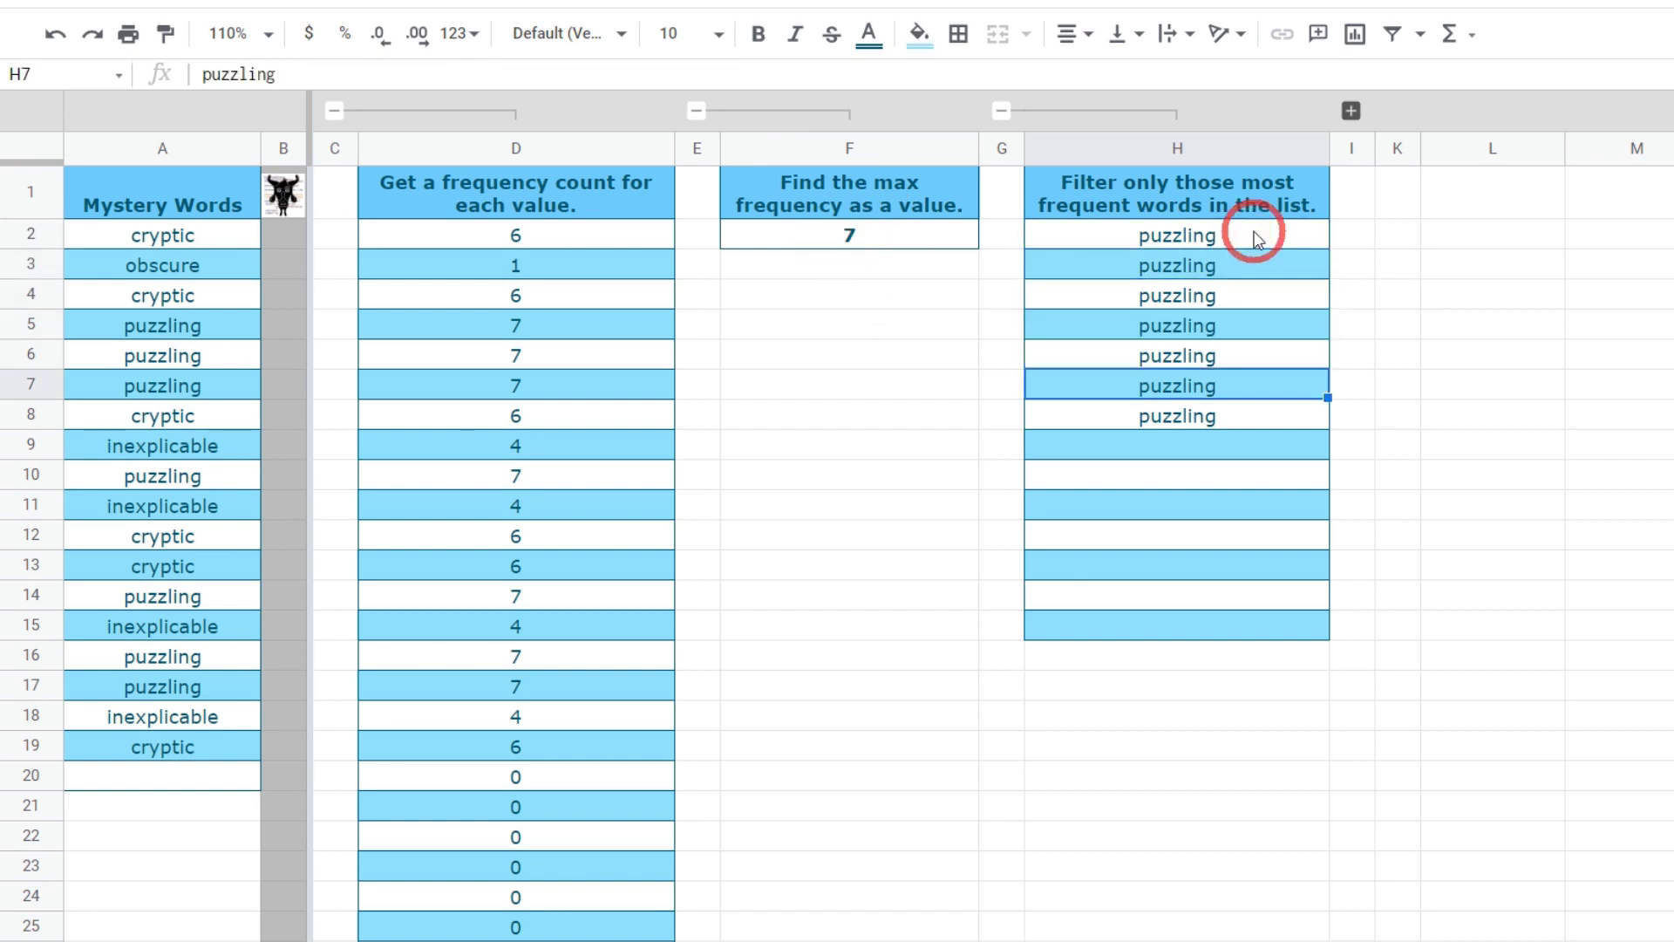
key(Down)
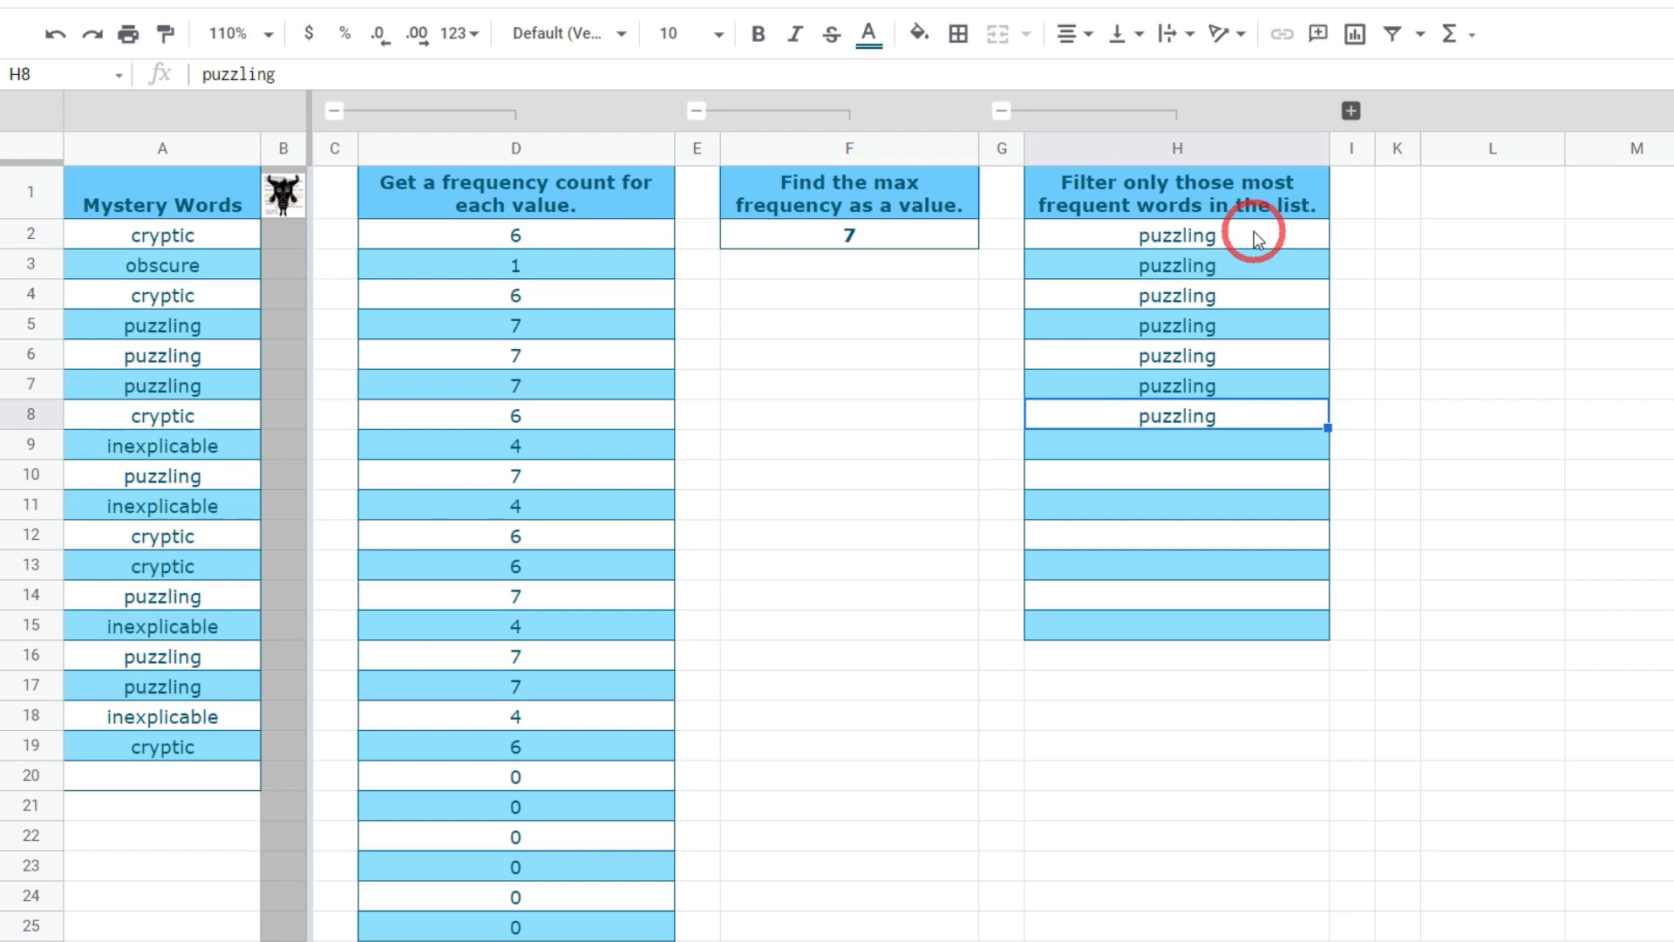
click(1255, 237)
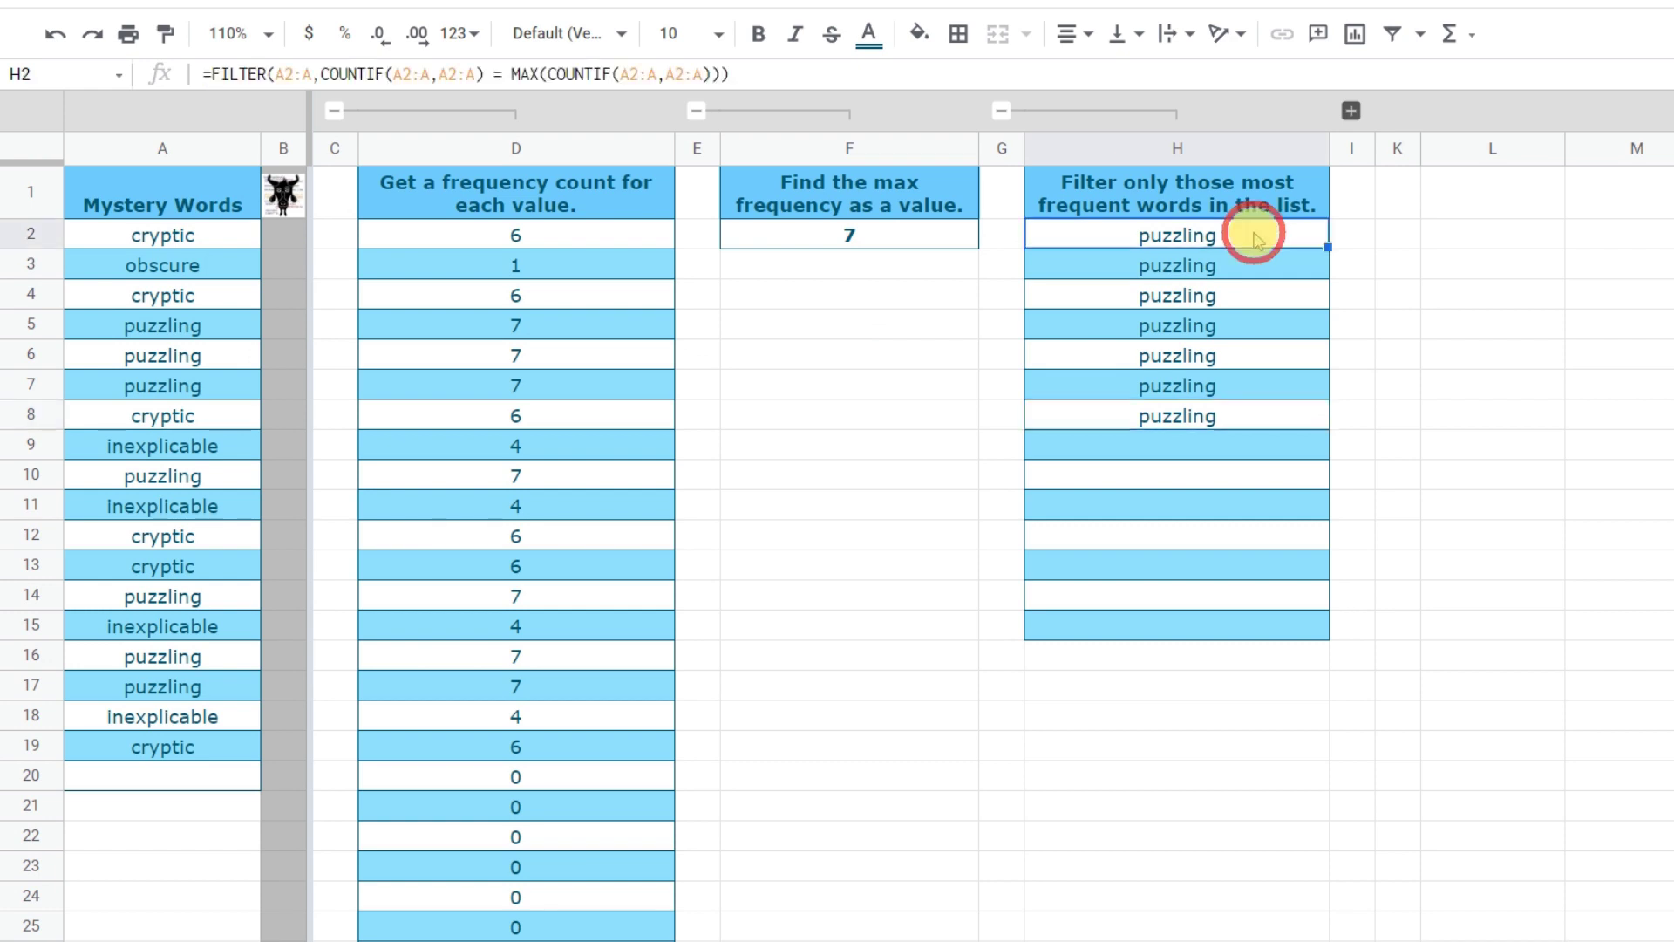
Add the word cryptic in A20, the first empty cell of the Mystery Words list.
click(146, 783)
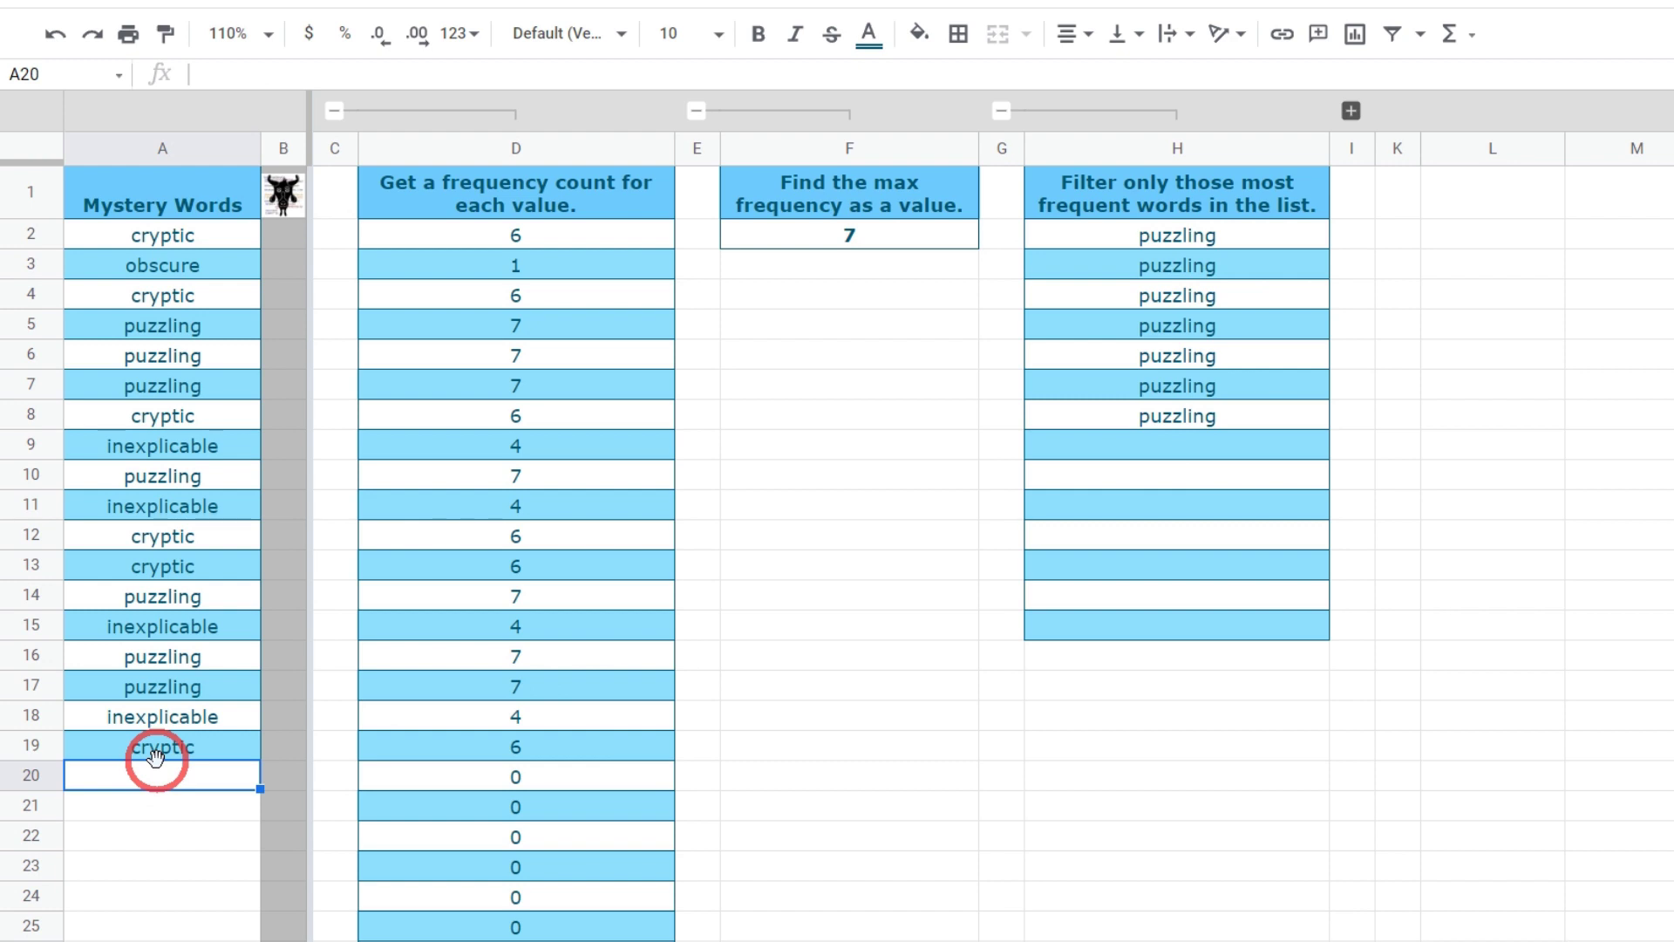
text(CRYP)
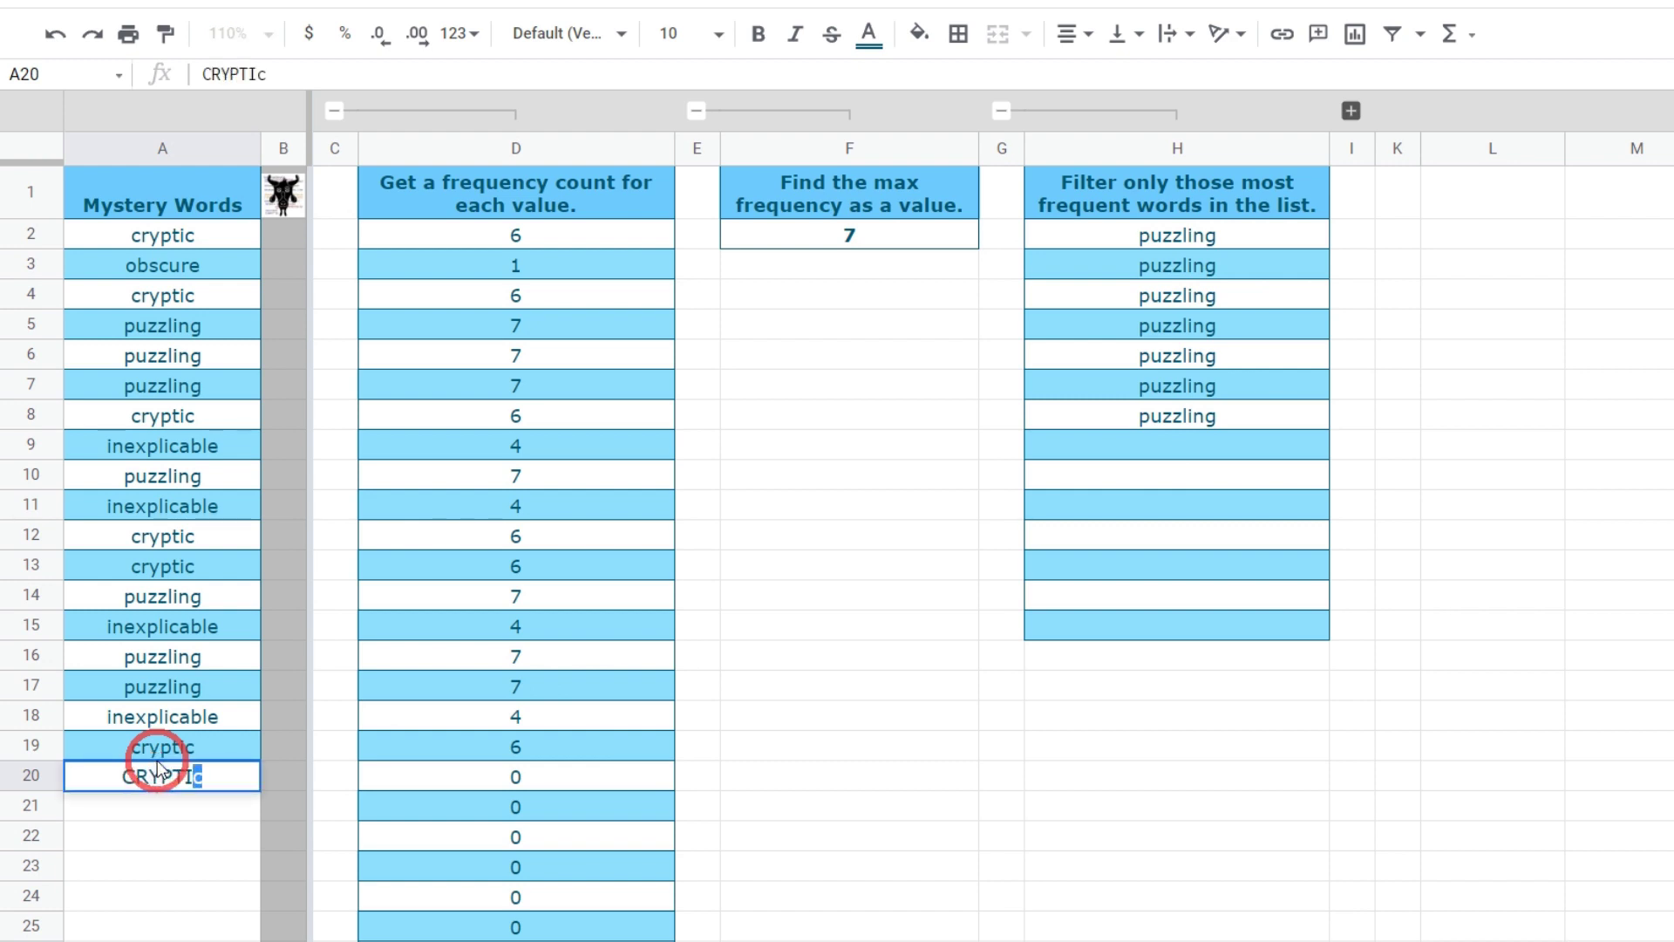
key(BackSpace)
key(BackSpace)
key(BackSpace)
key(BackSpace)
text(cryptic)
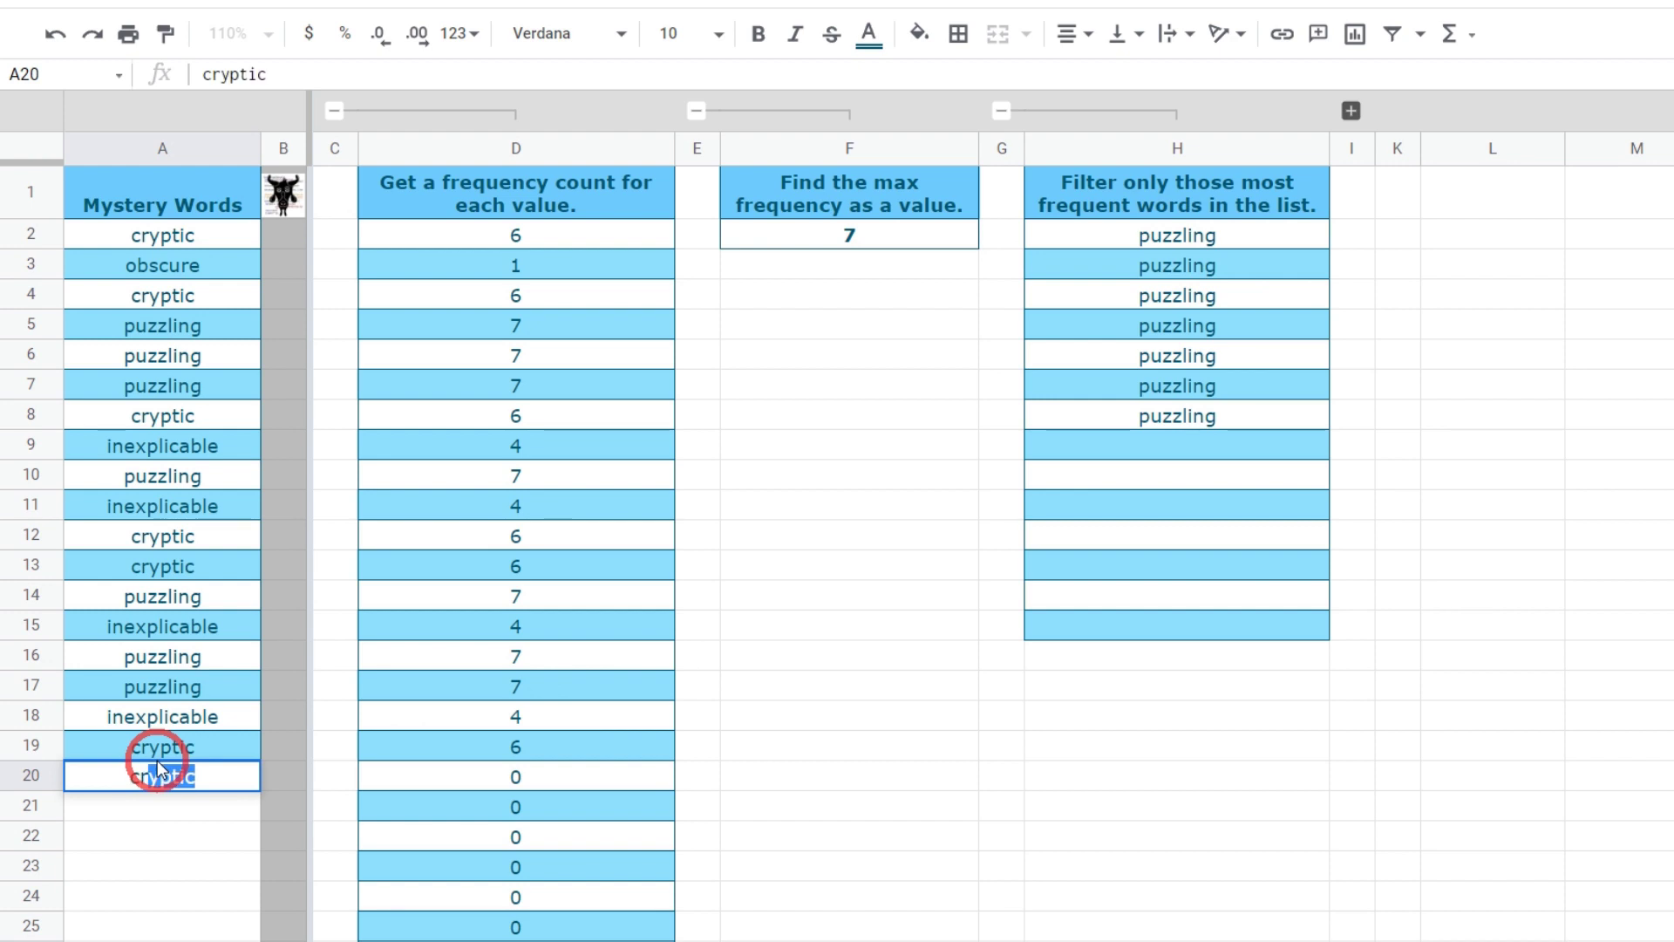
key(Return)
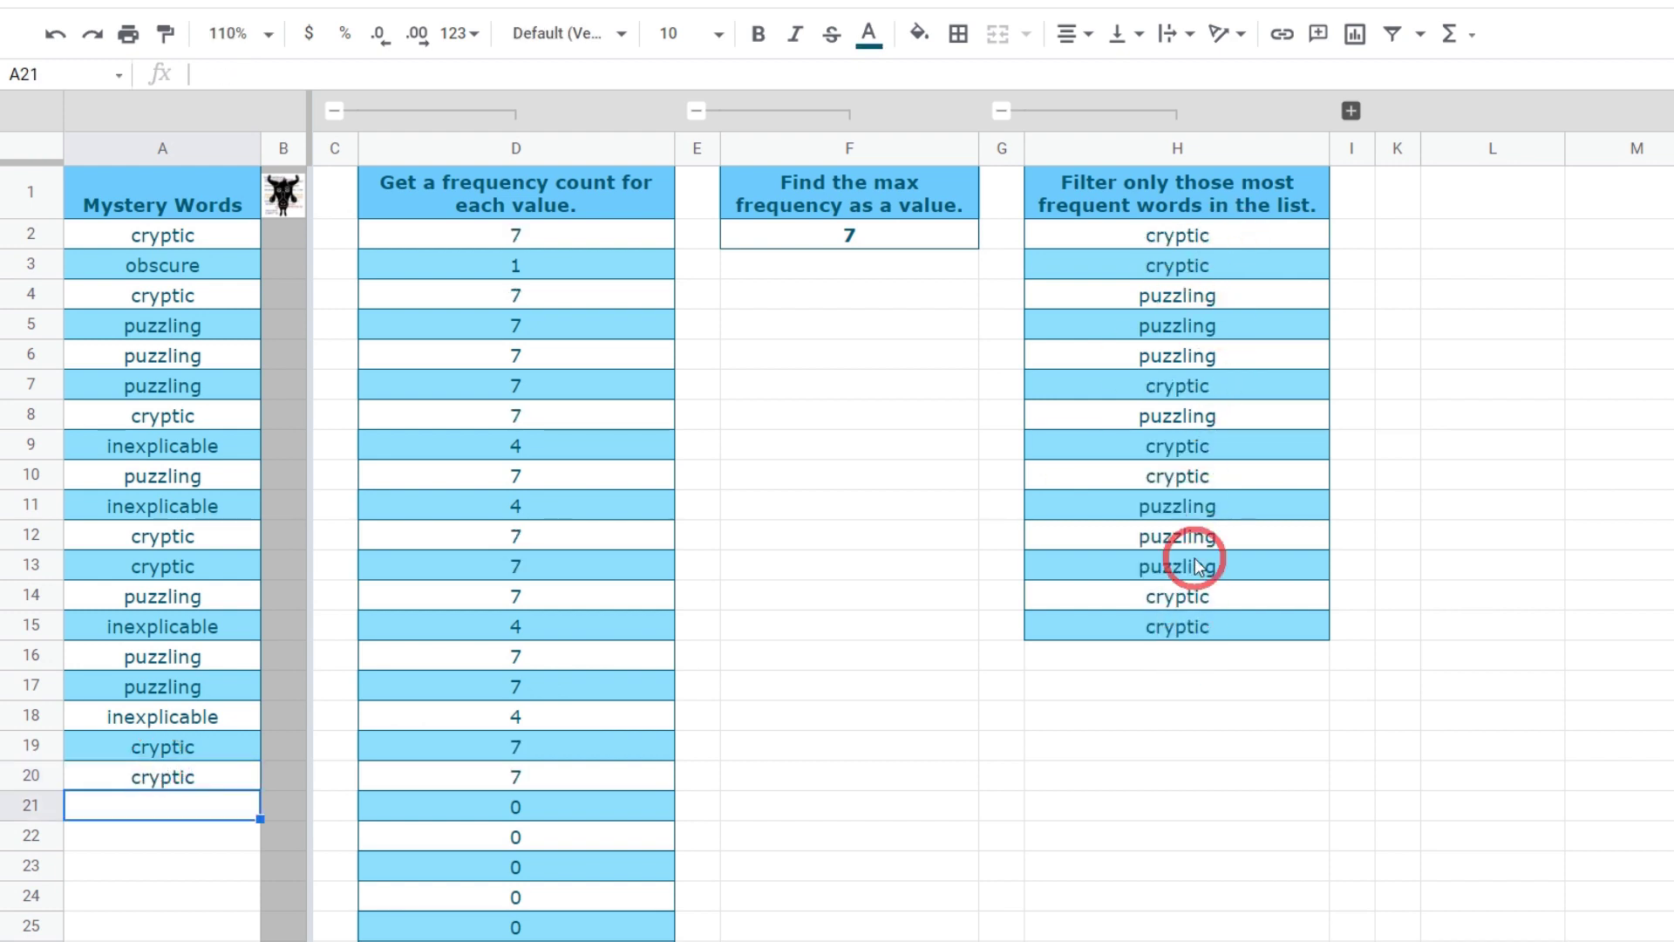
Compare the FILTER formula in H2 with the ARRAYFORMULA versions in D2 and F2.
key(Up)
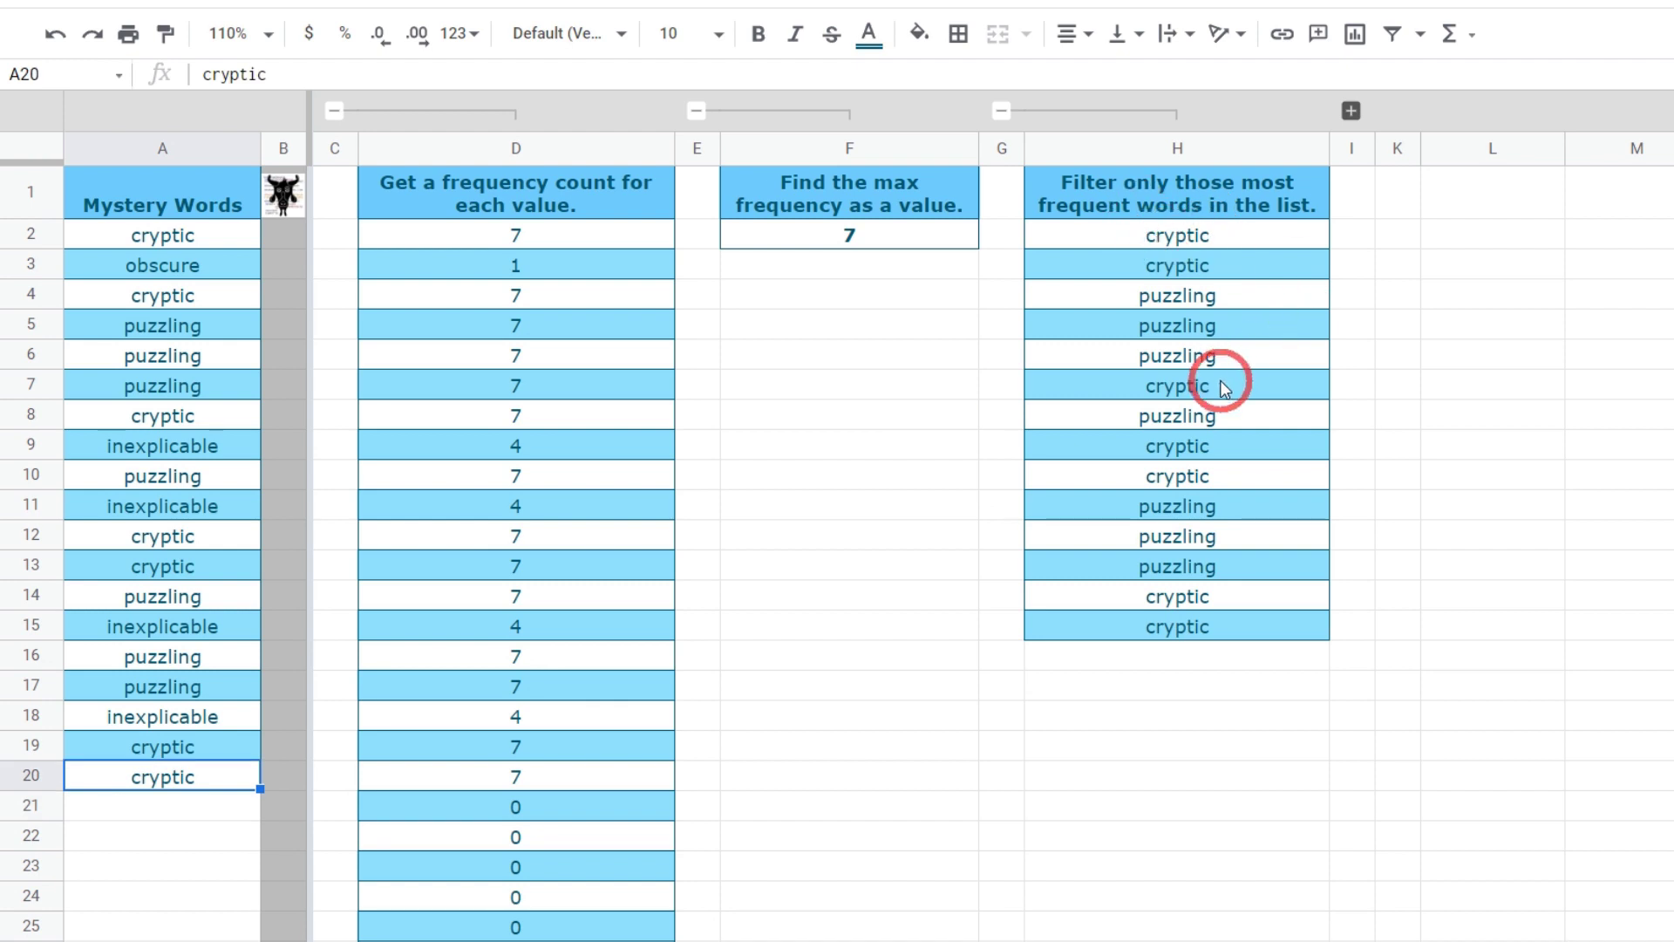
click(1191, 244)
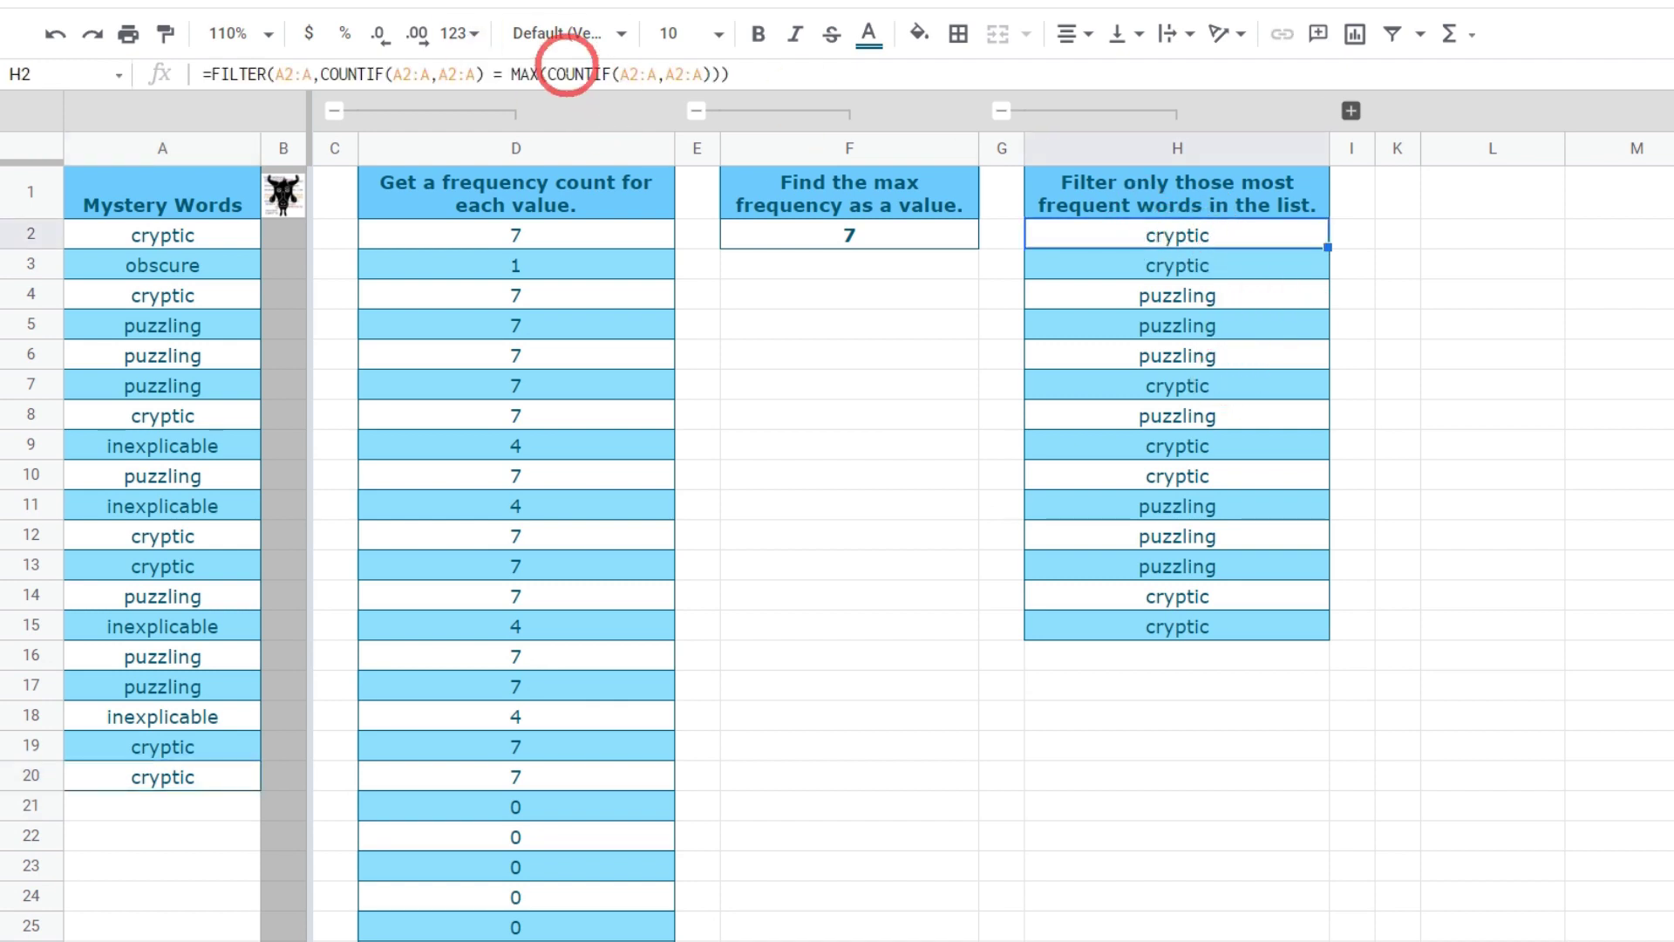
click(495, 236)
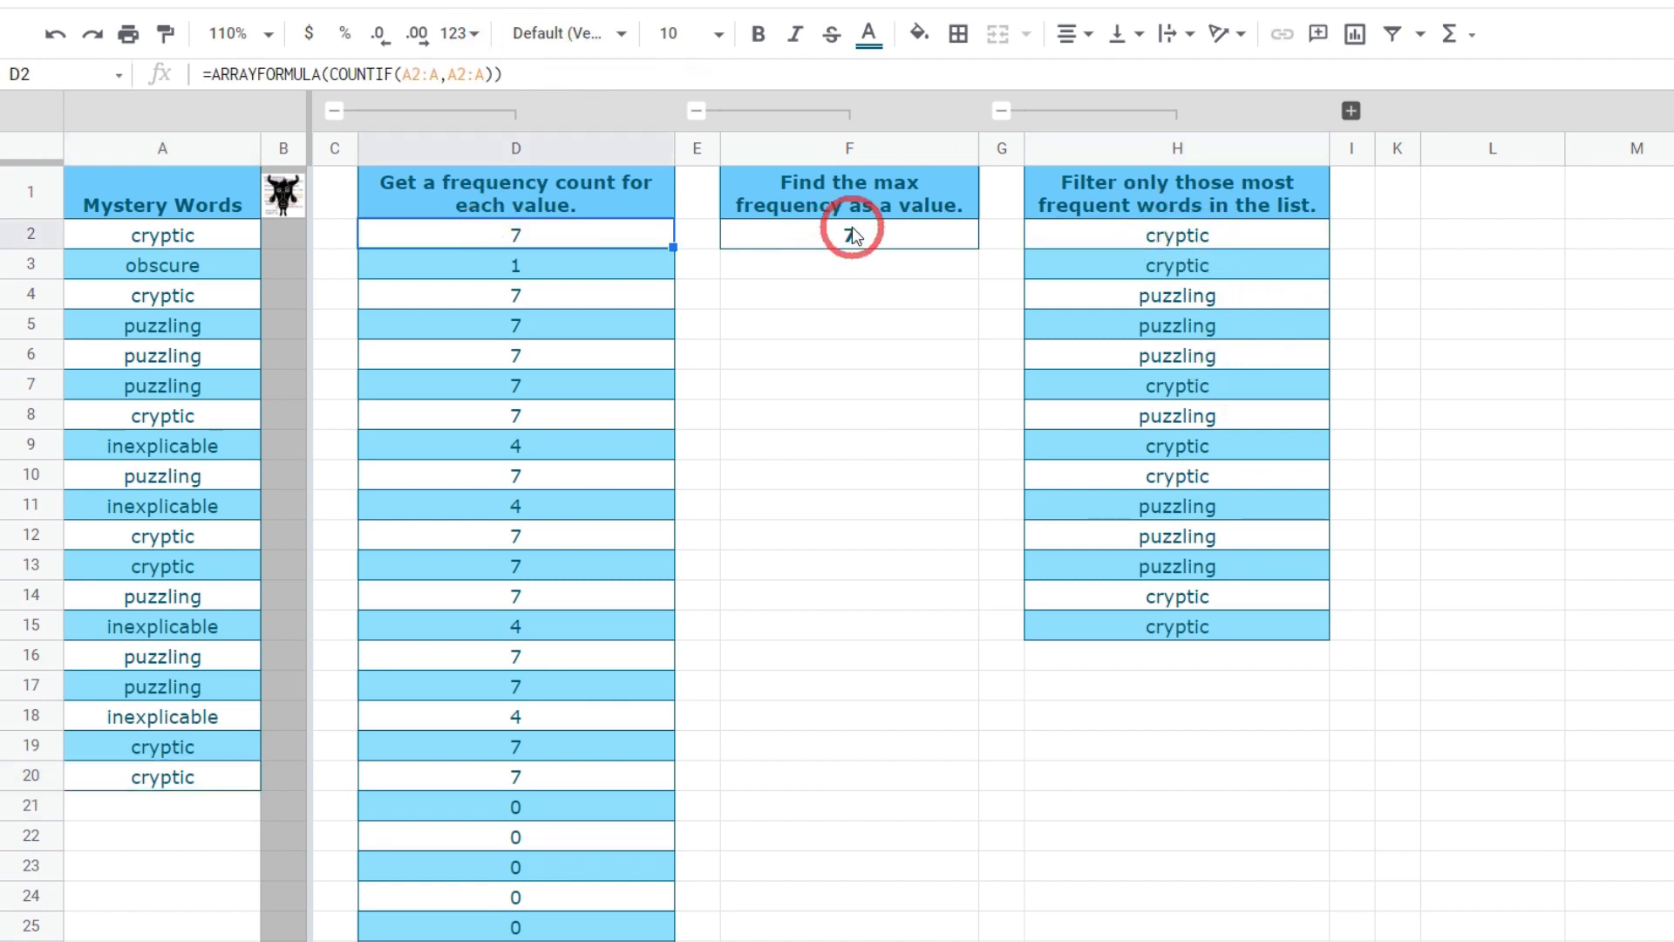
click(851, 232)
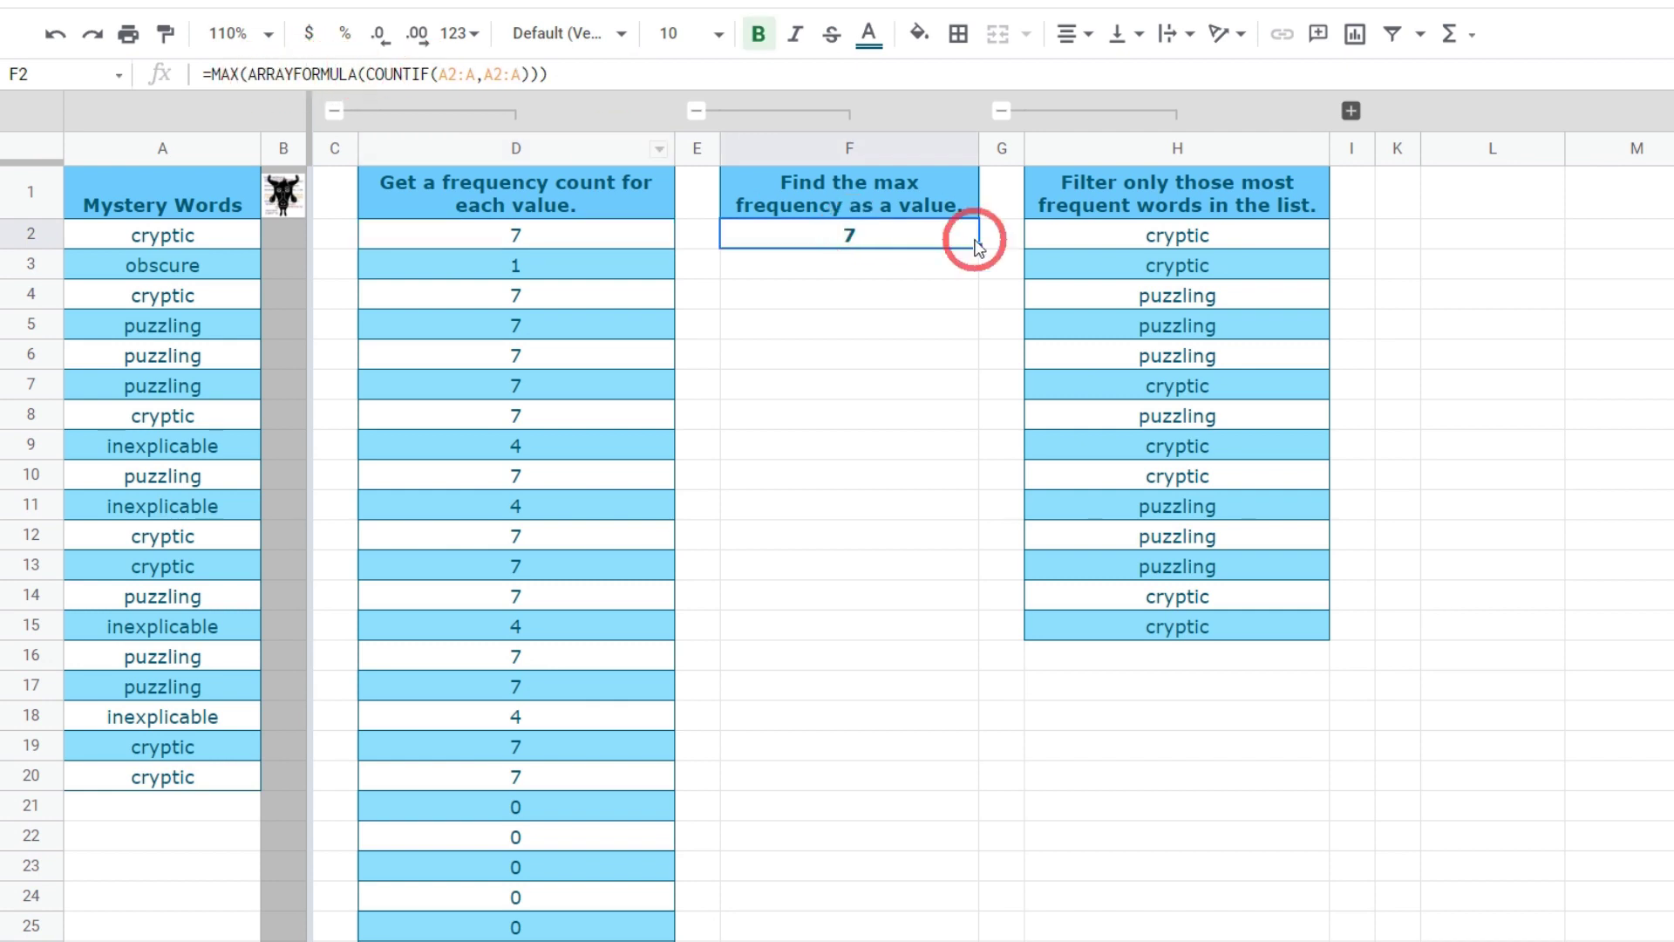
Insert a space before the first COUNTIF in the H2 FILTER formula.
click(1174, 242)
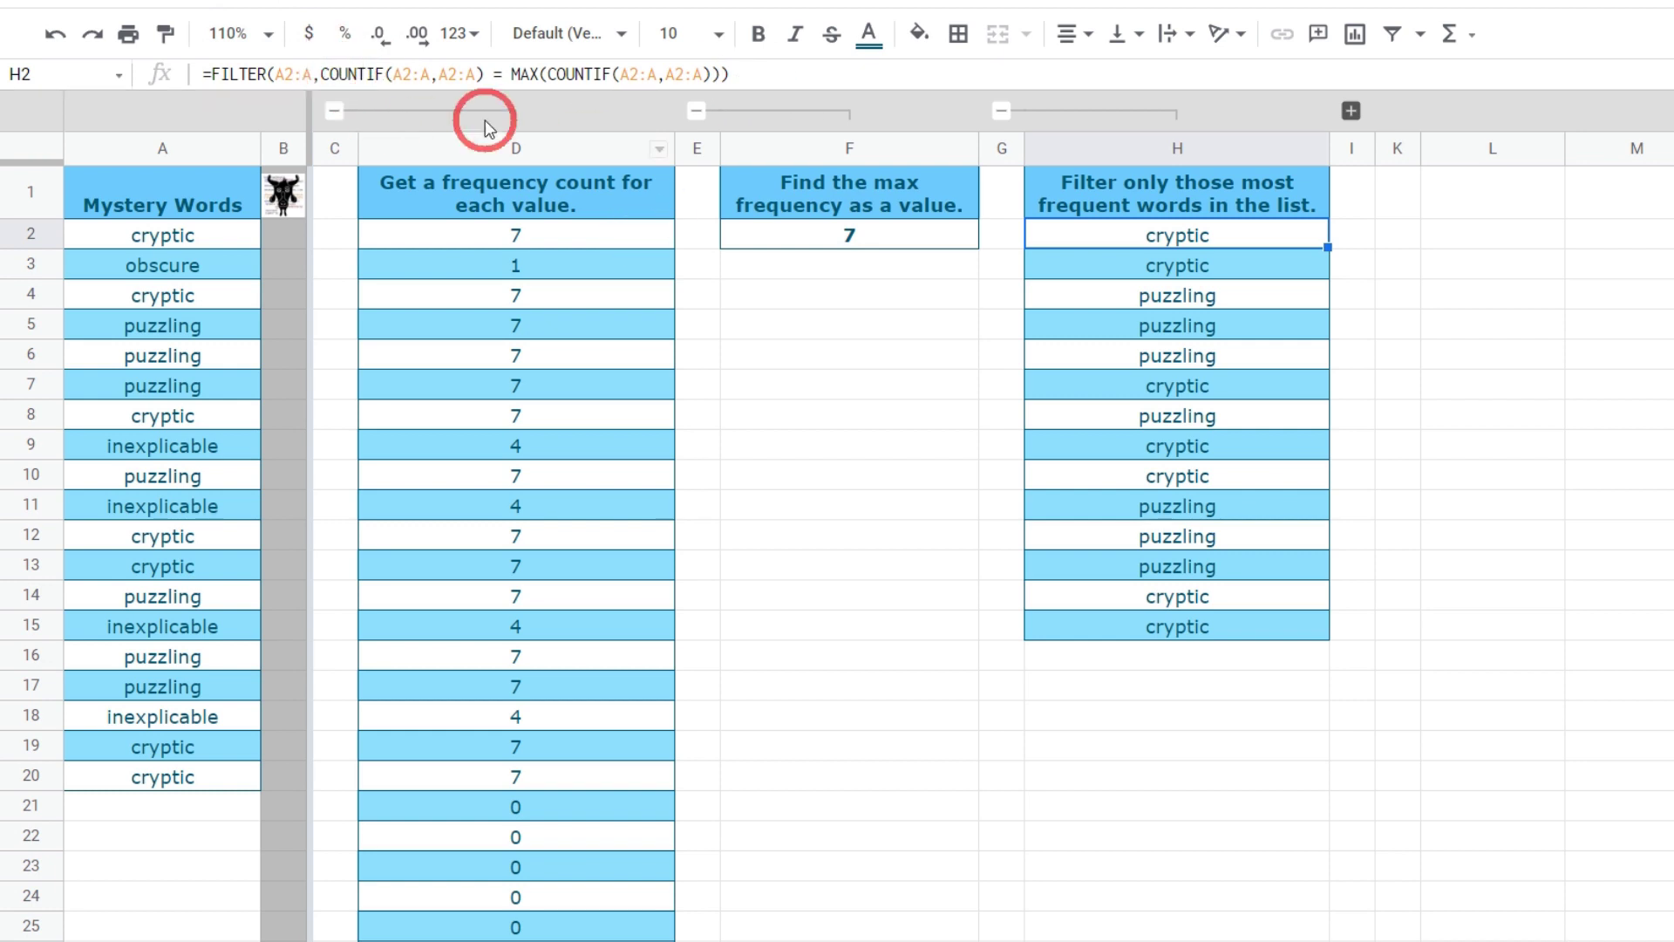
click(320, 74)
click(321, 74)
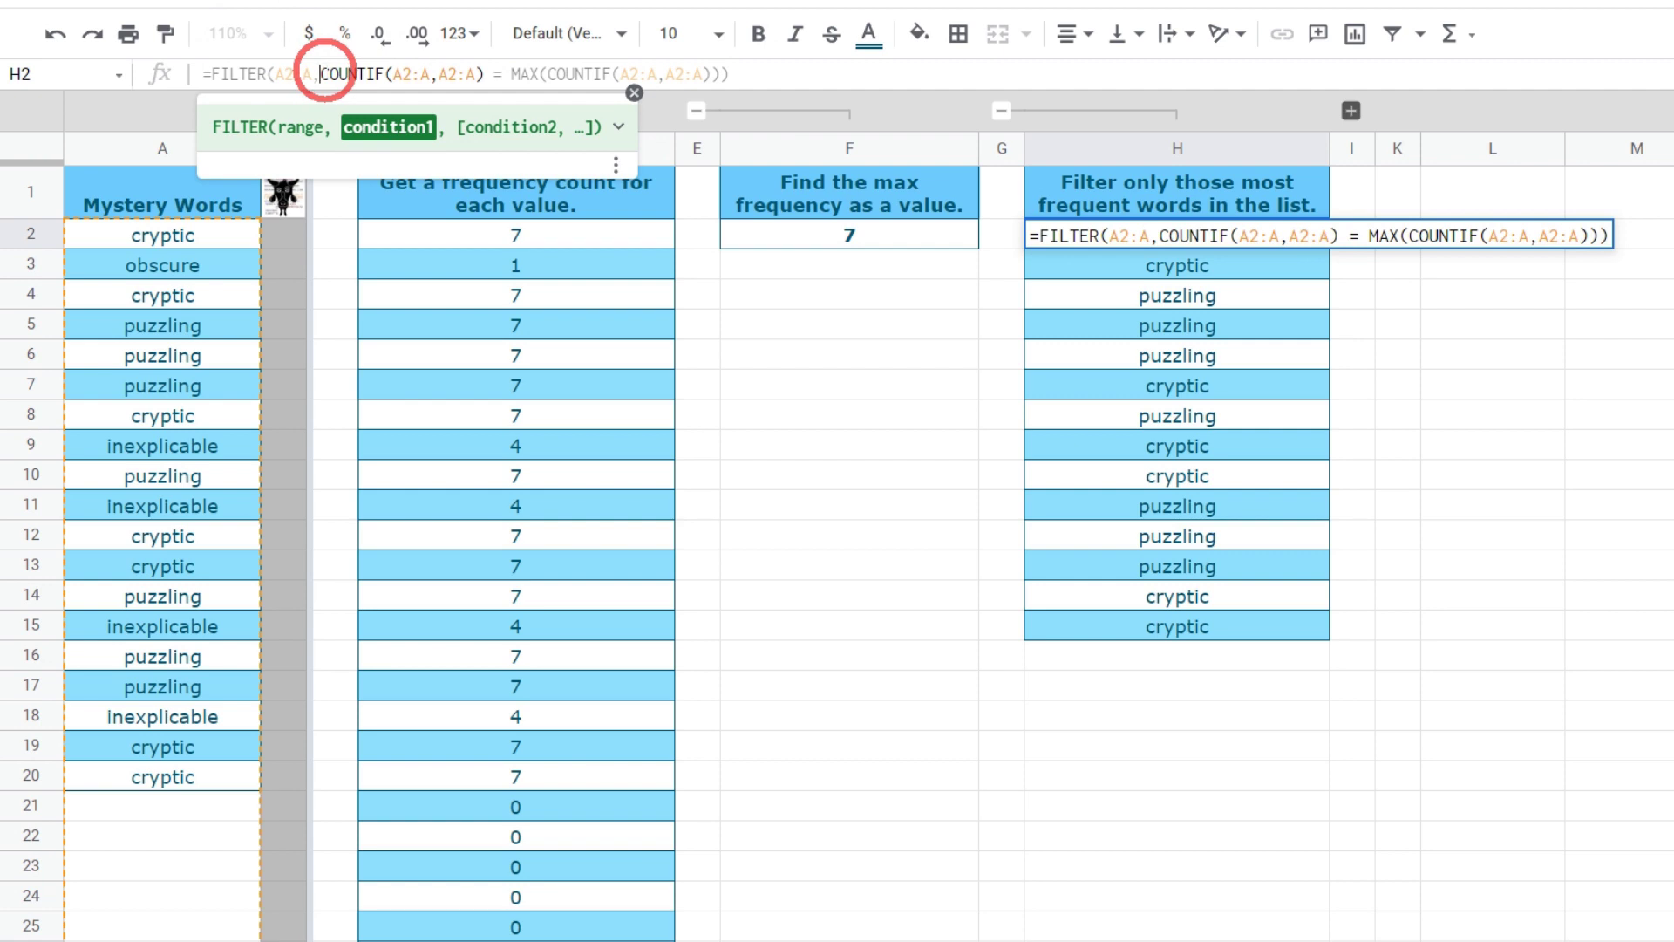
key(Return)
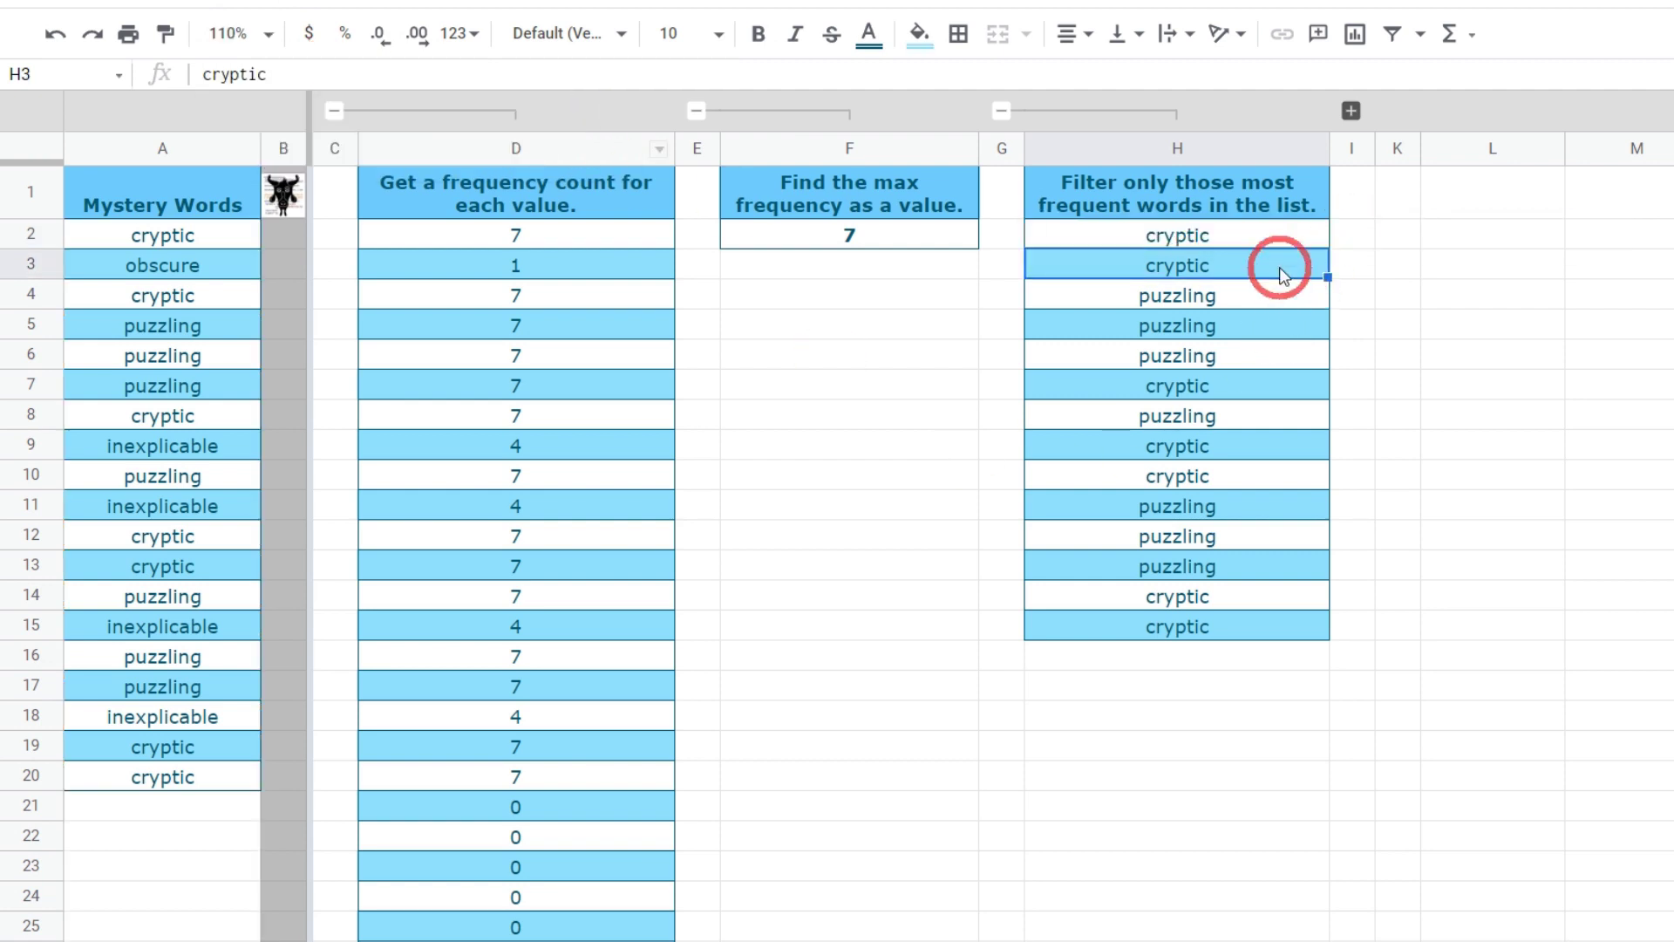
click(1250, 232)
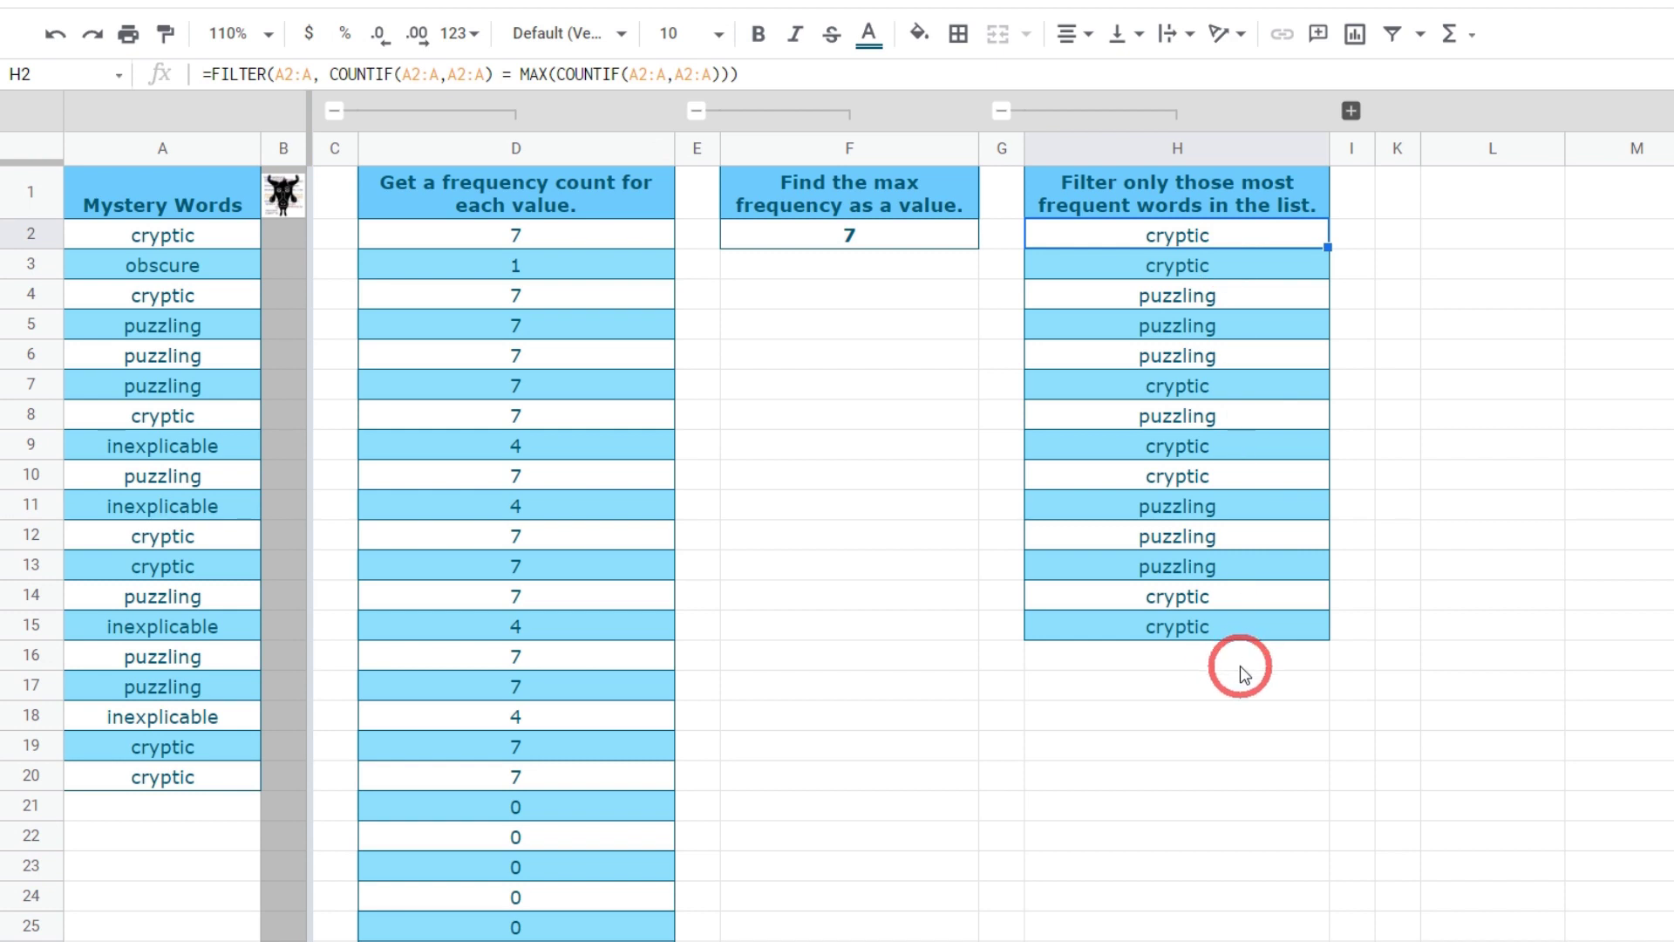
Expand the collapsed column J and enter =UNIQUE(H2:H15) in J2.
click(1351, 112)
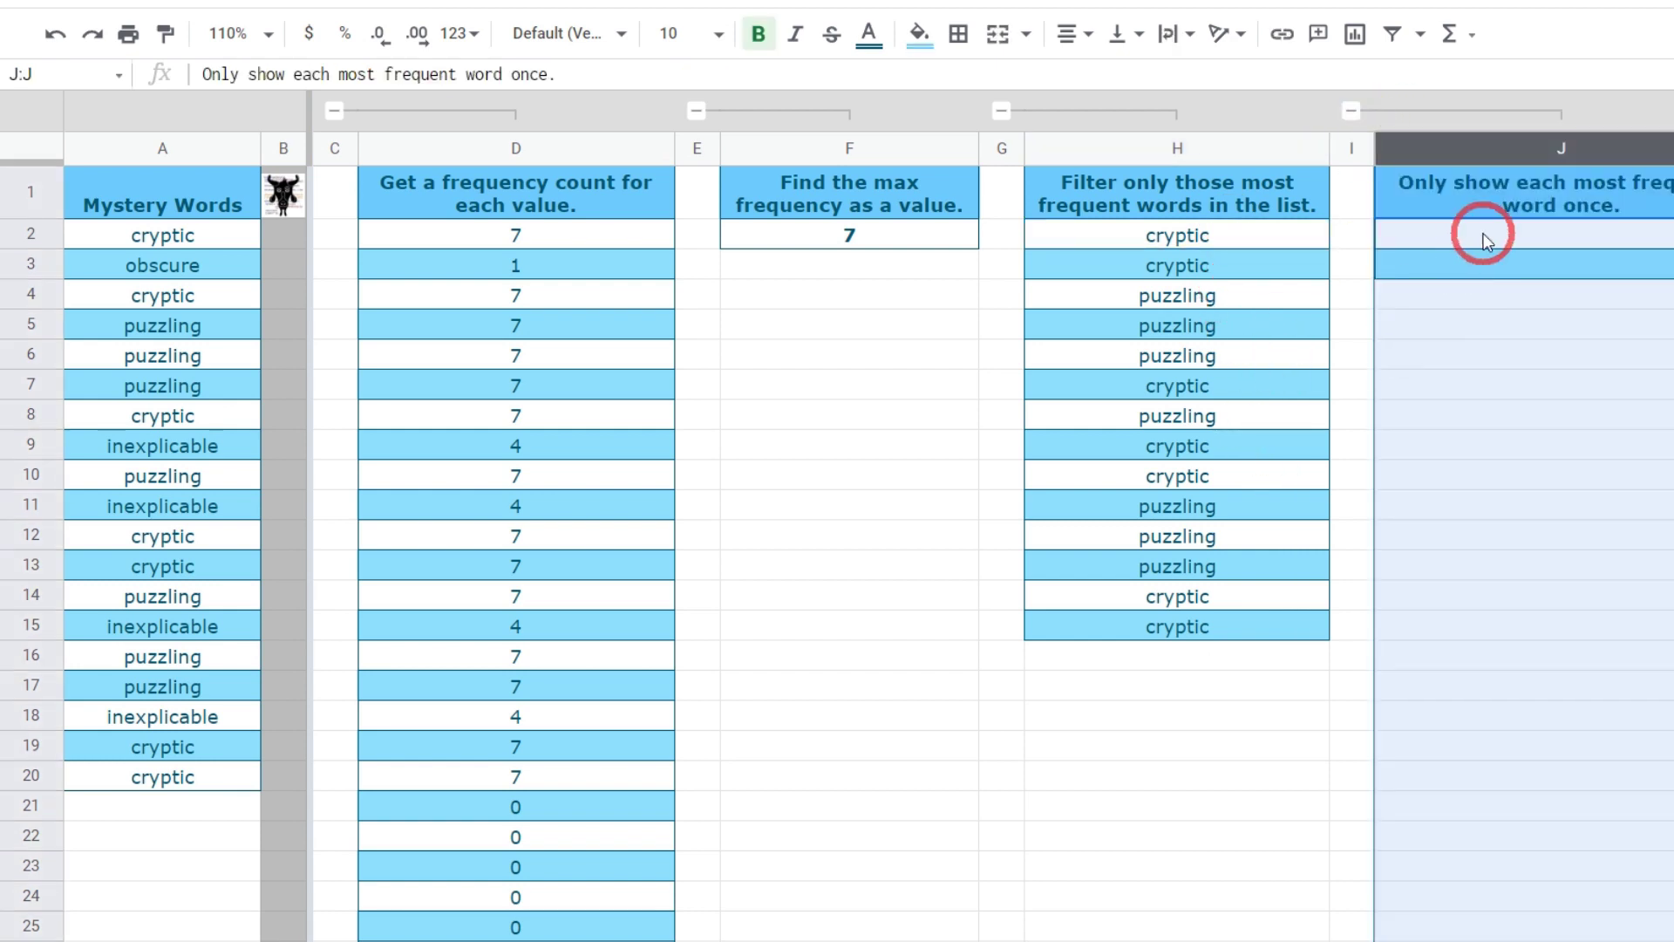
click(1384, 234)
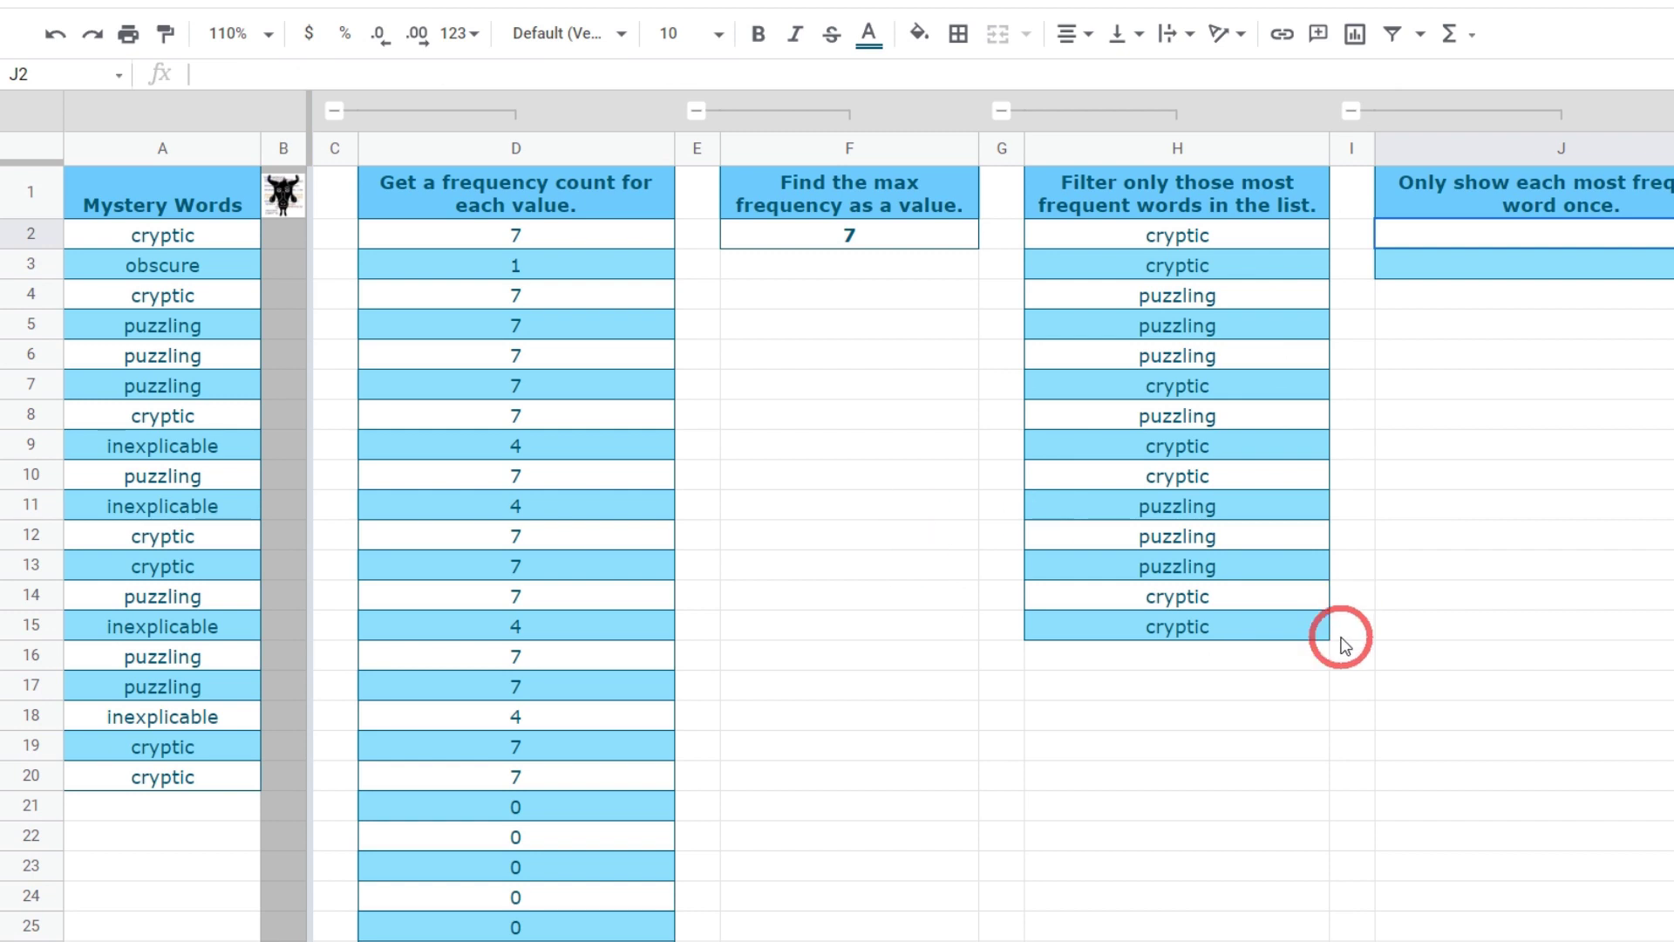
text(=)
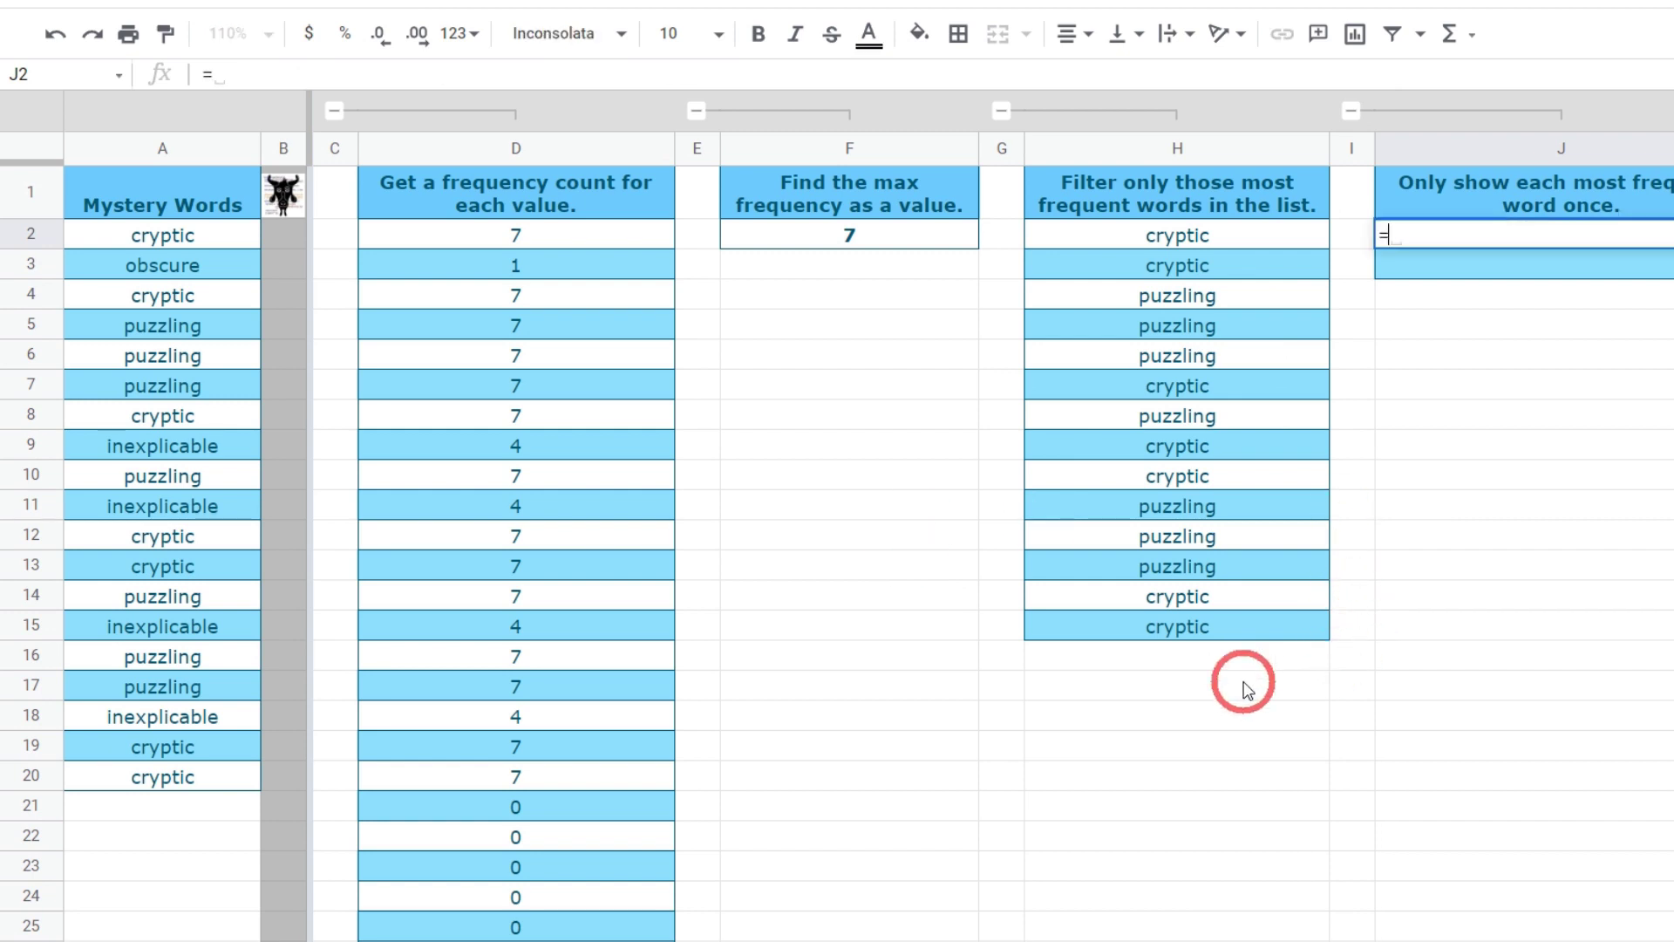
text(UNIQUE()
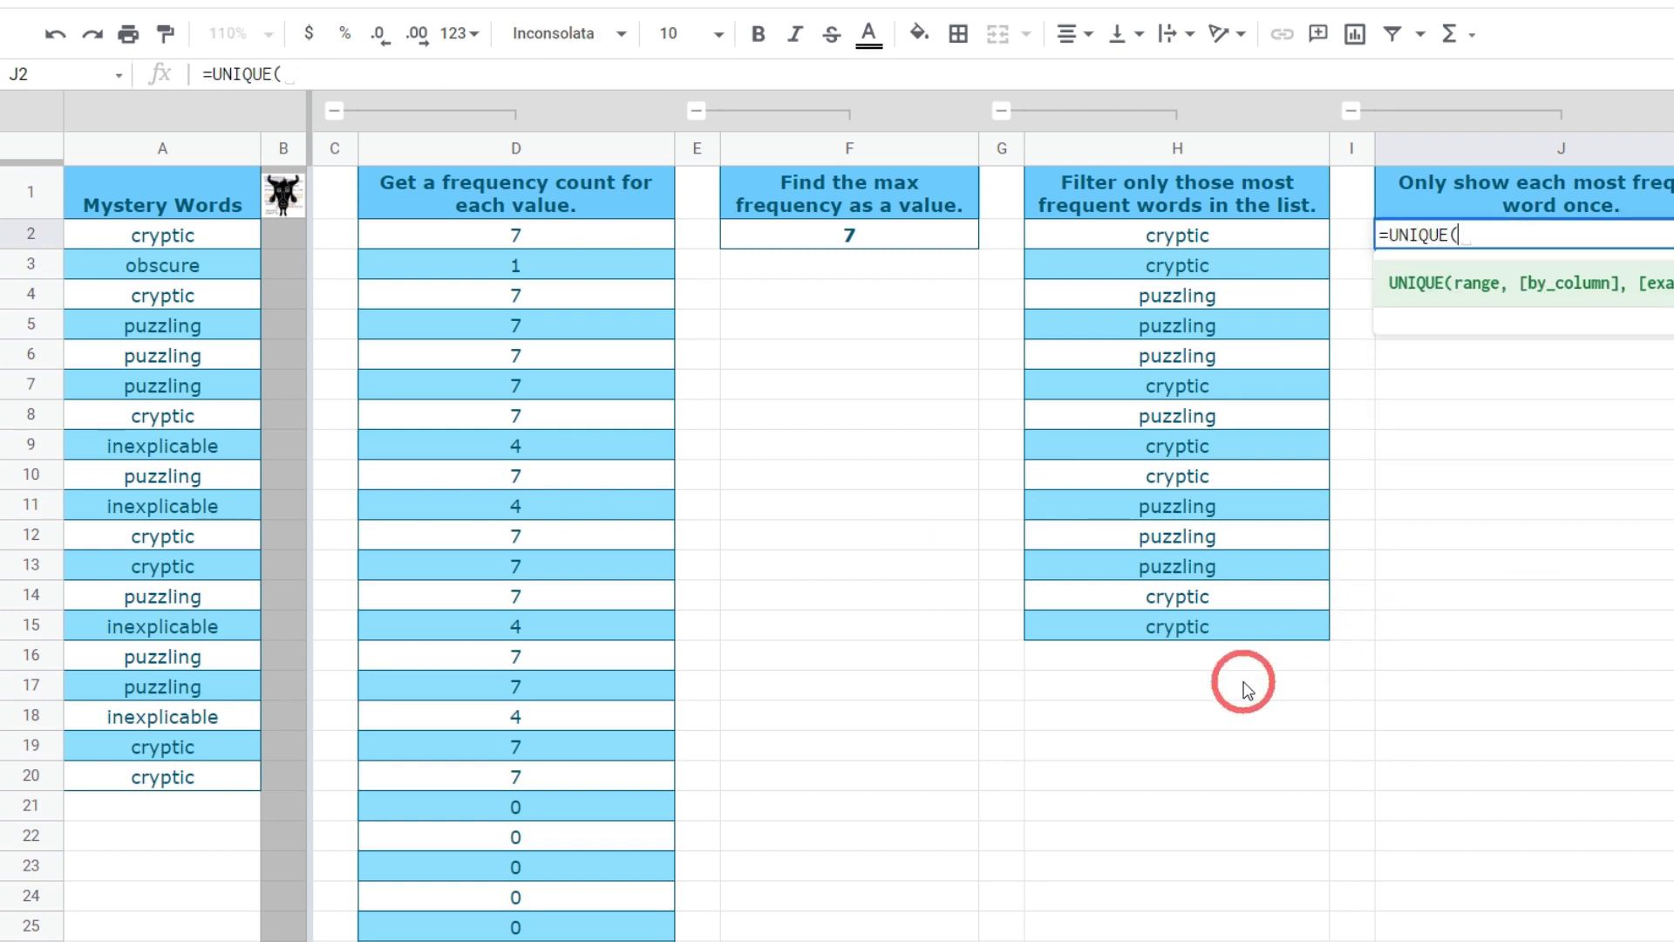
drag(1281, 233, 1225, 632)
key(Return)
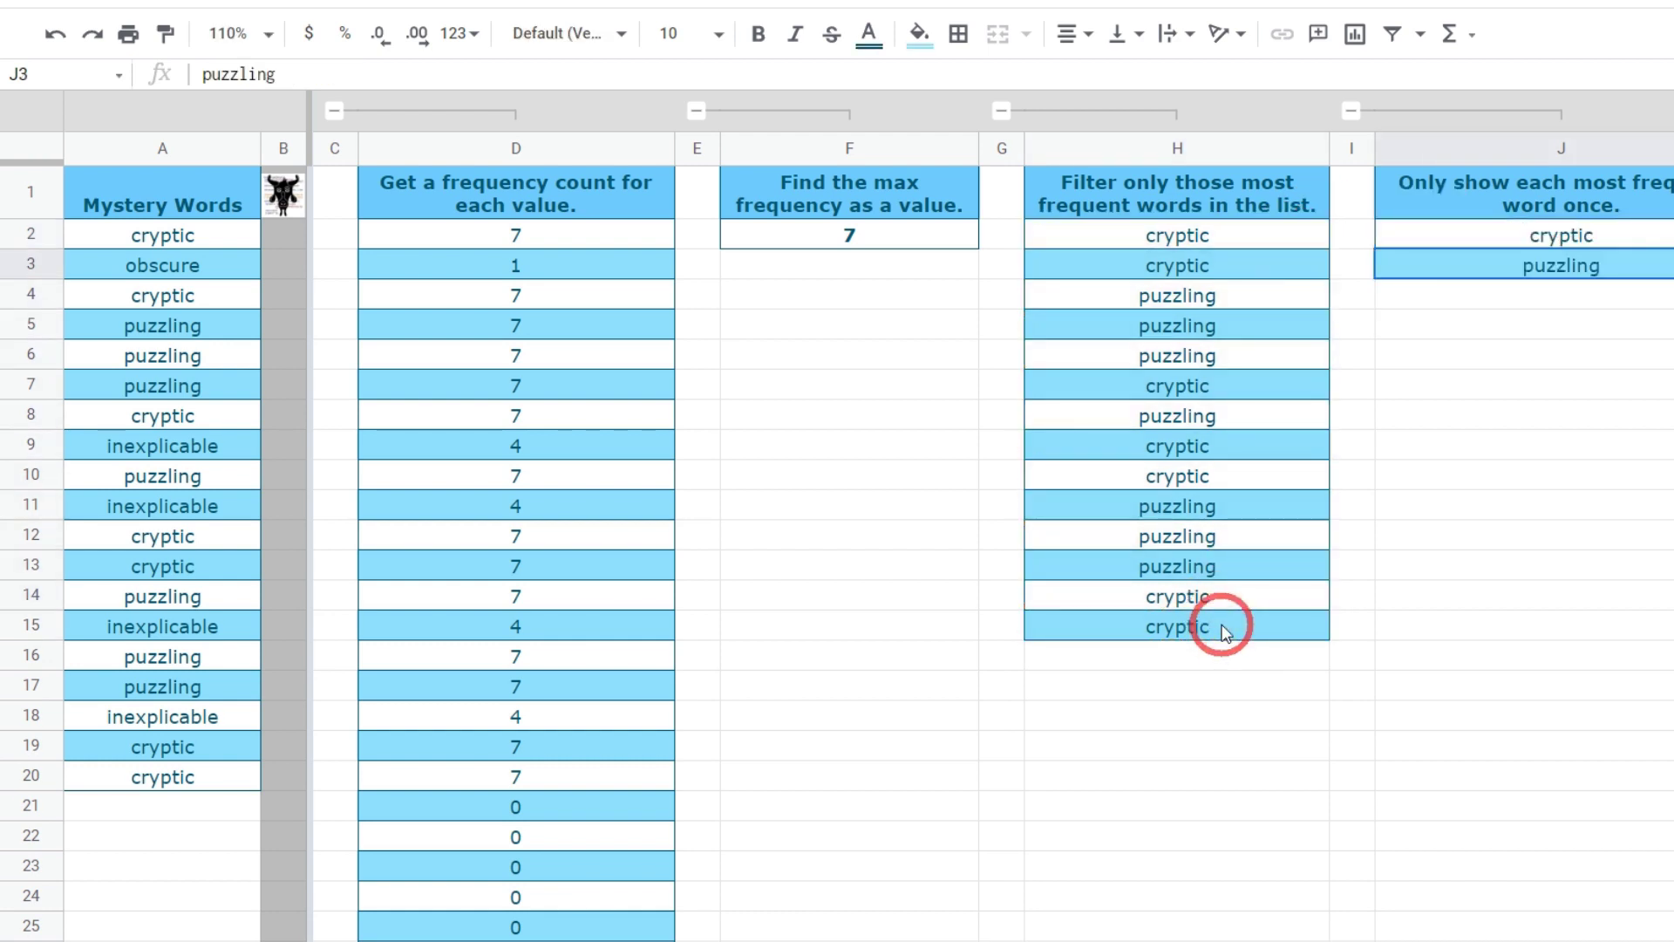
Examine the H2:H15 range argument of the UNIQUE formula in J2.
click(1623, 240)
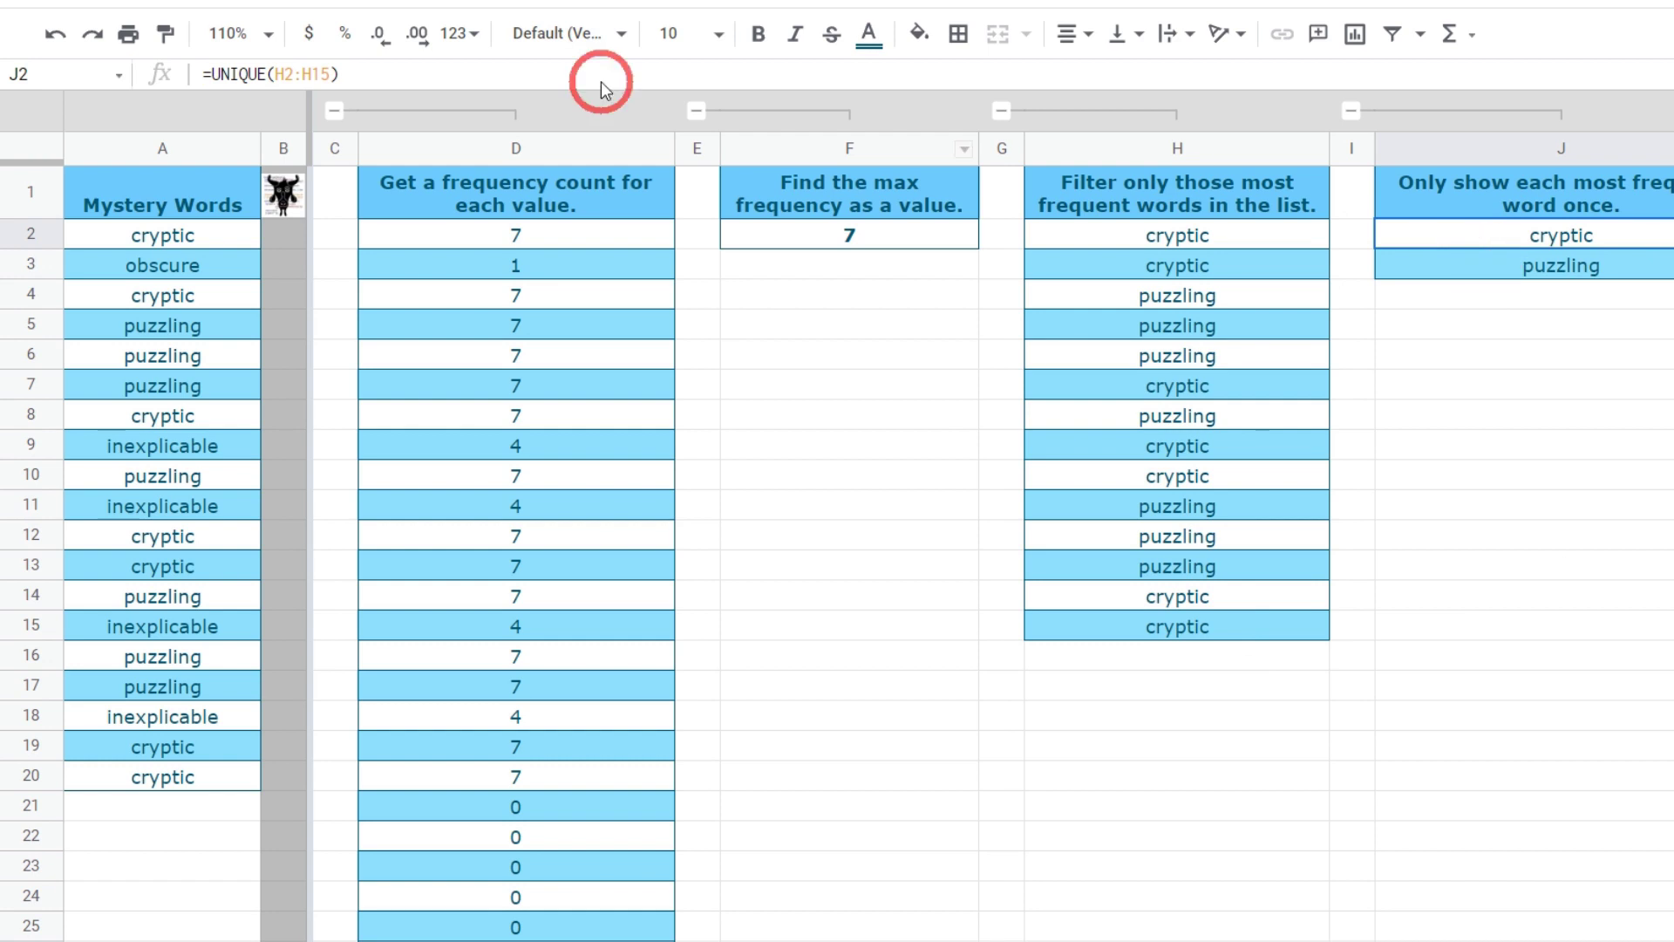
drag(336, 75, 277, 74)
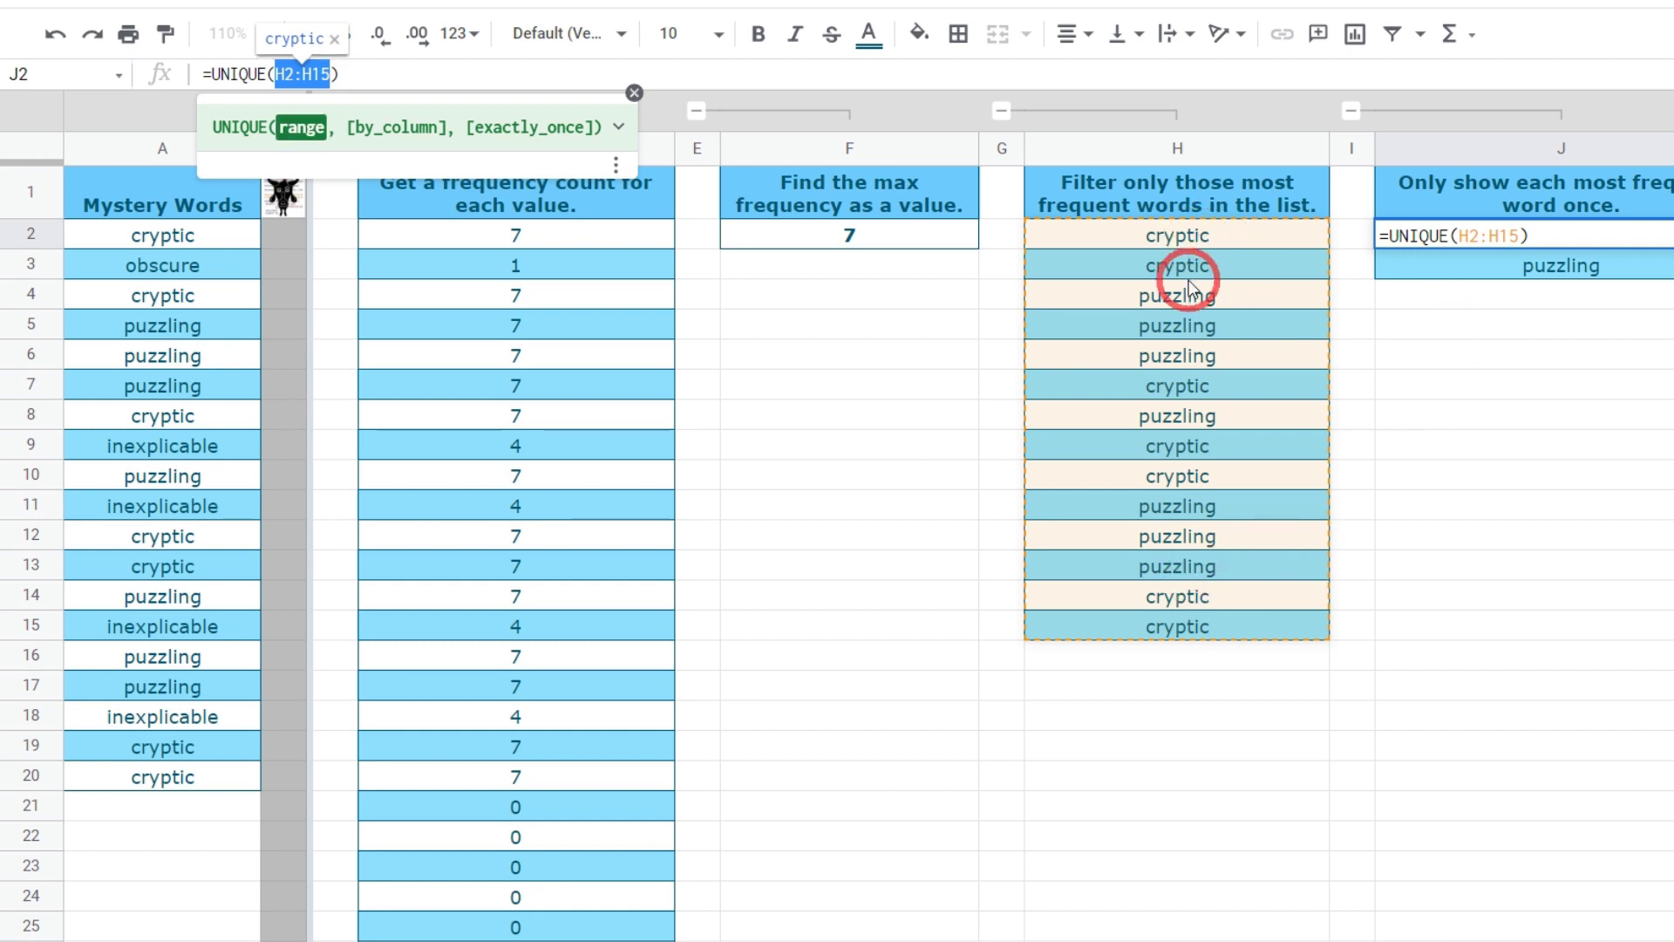
key(Tab)
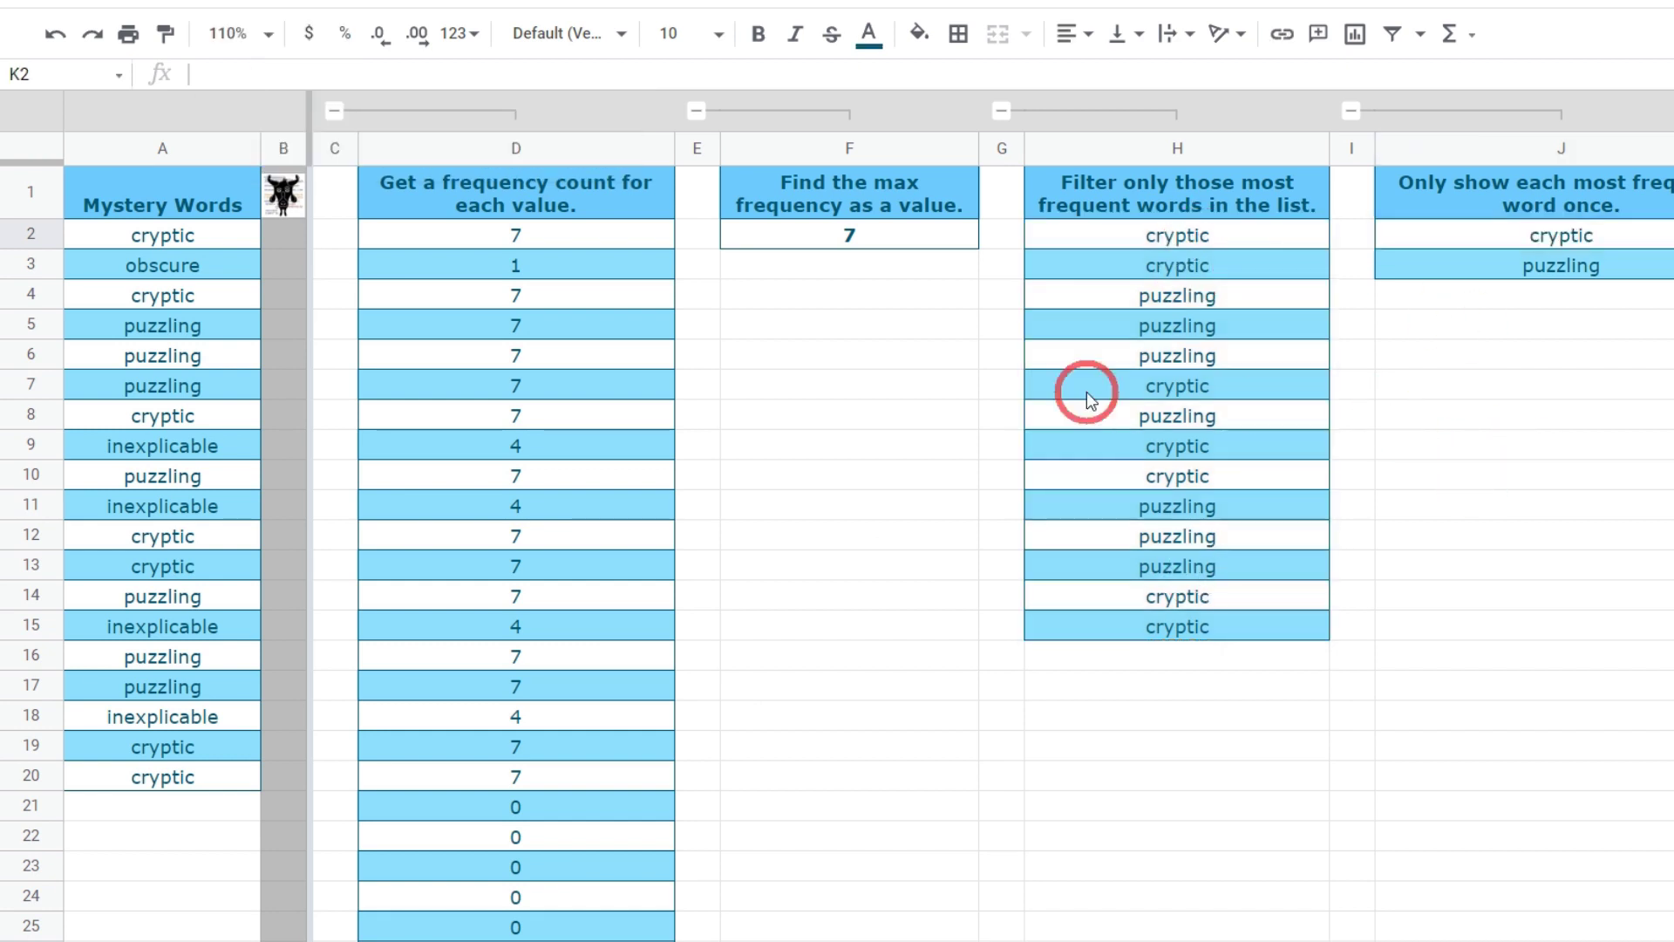
Copy the FILTER expression from H2 without its leading equals sign, and leave the cell without editing it.
click(1288, 237)
click(745, 74)
drag(745, 74, 229, 74)
key(ctrl+c)
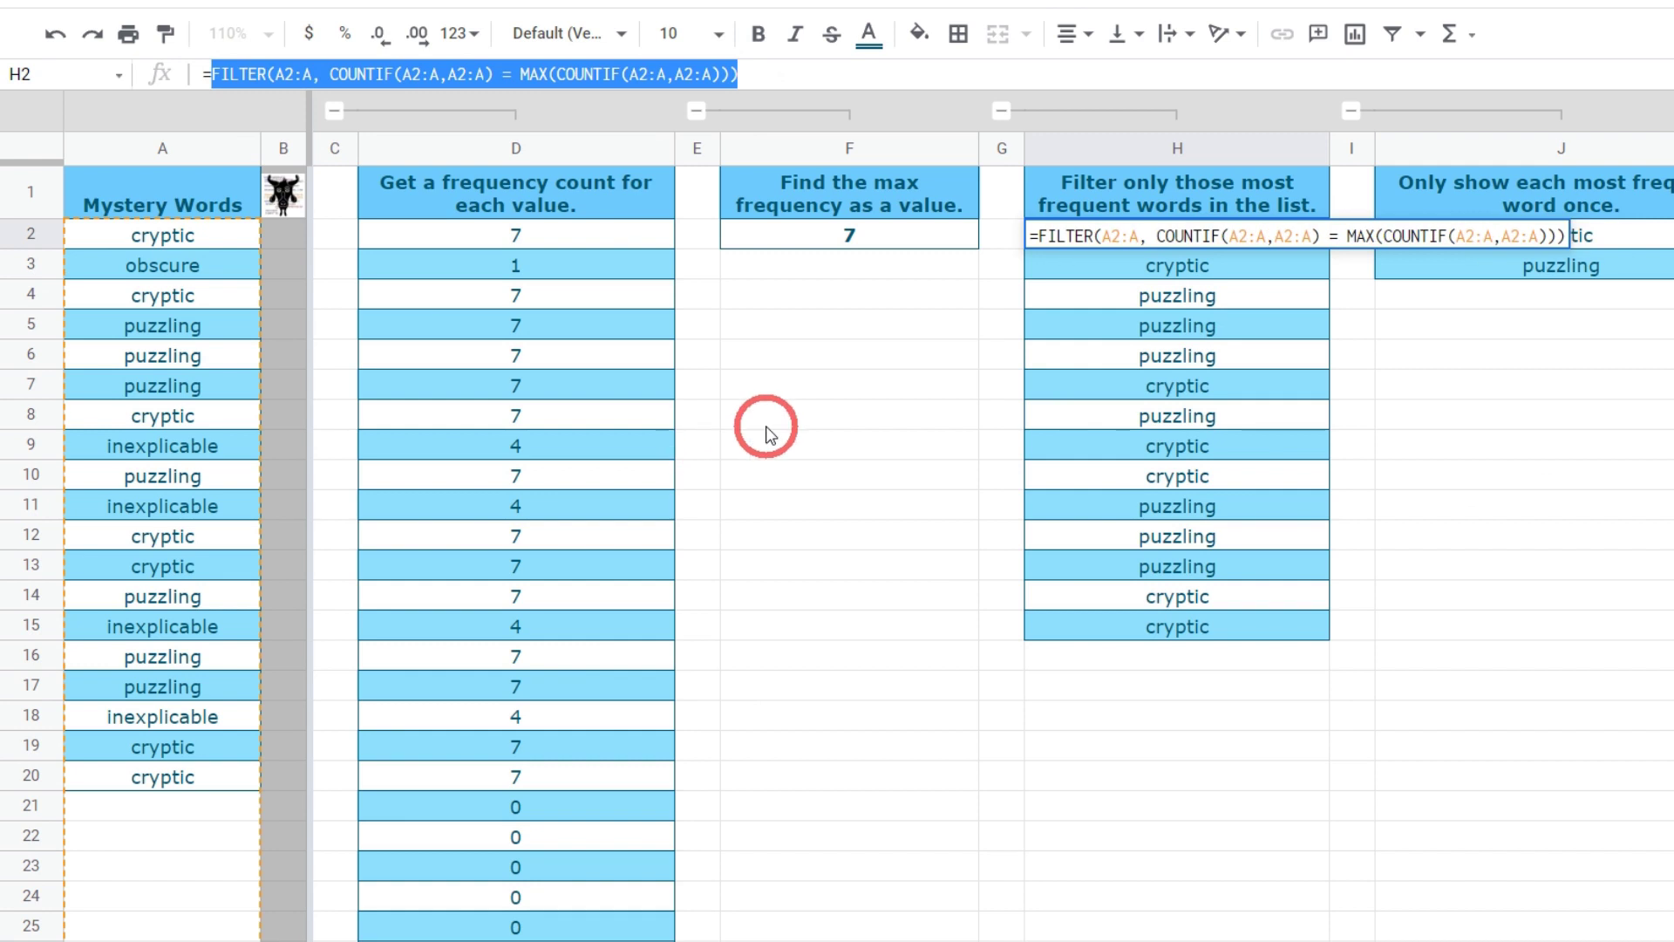
key(Escape)
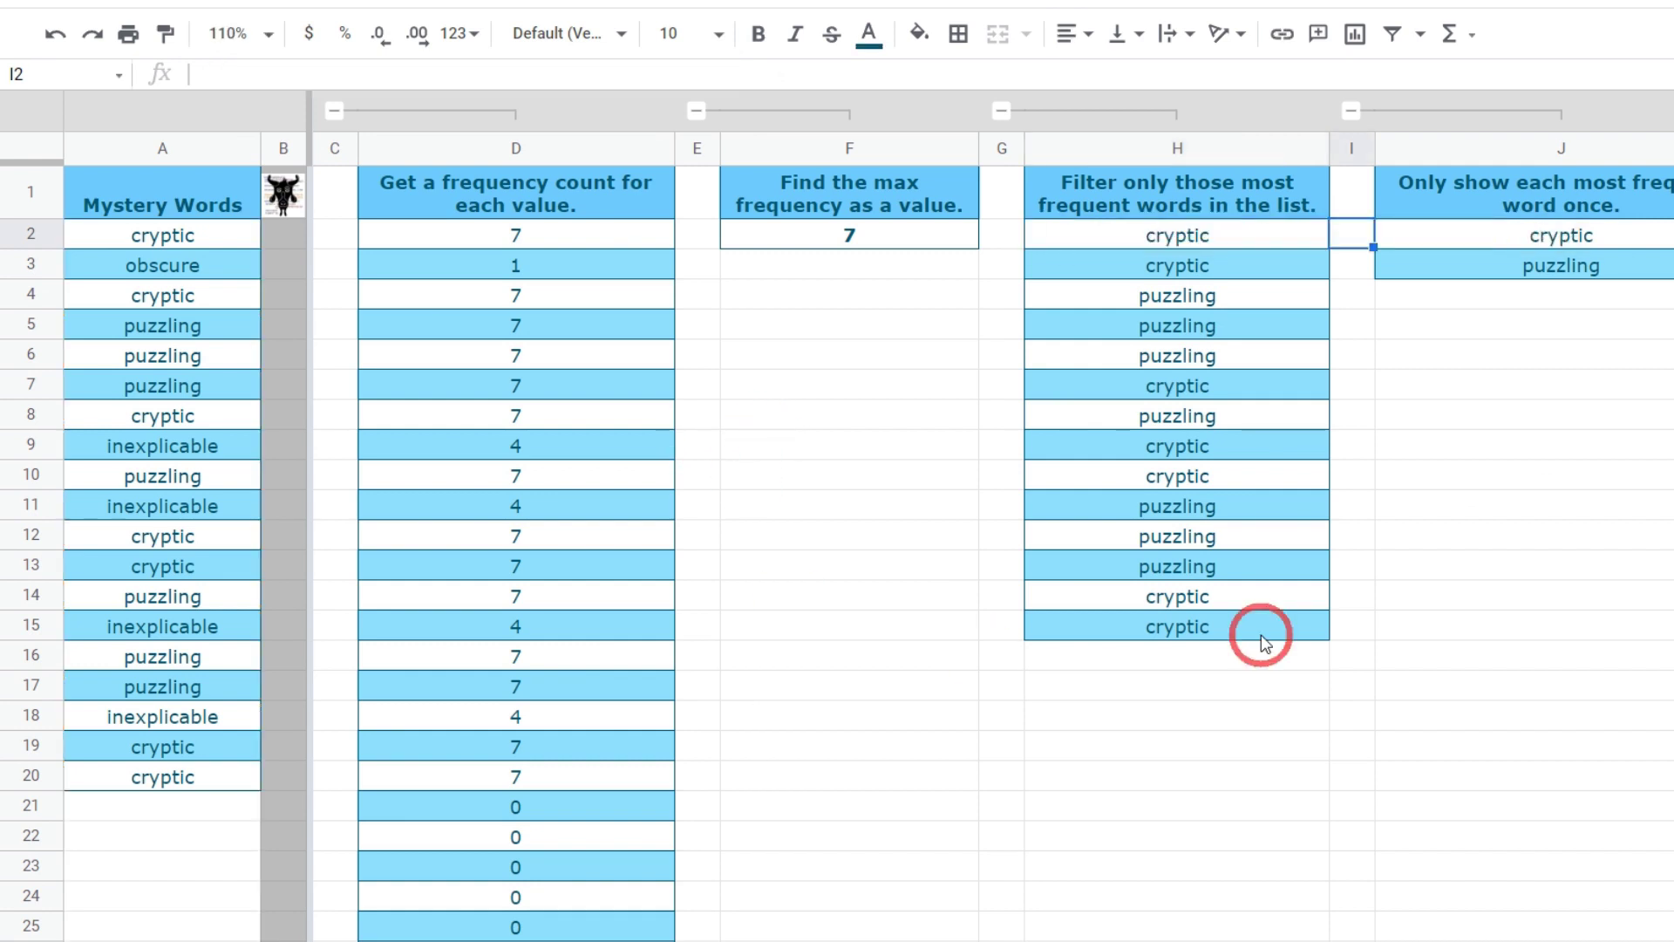
Replace the H2:H15 range in J2's UNIQUE formula with the copied FILTER expression.
click(1518, 242)
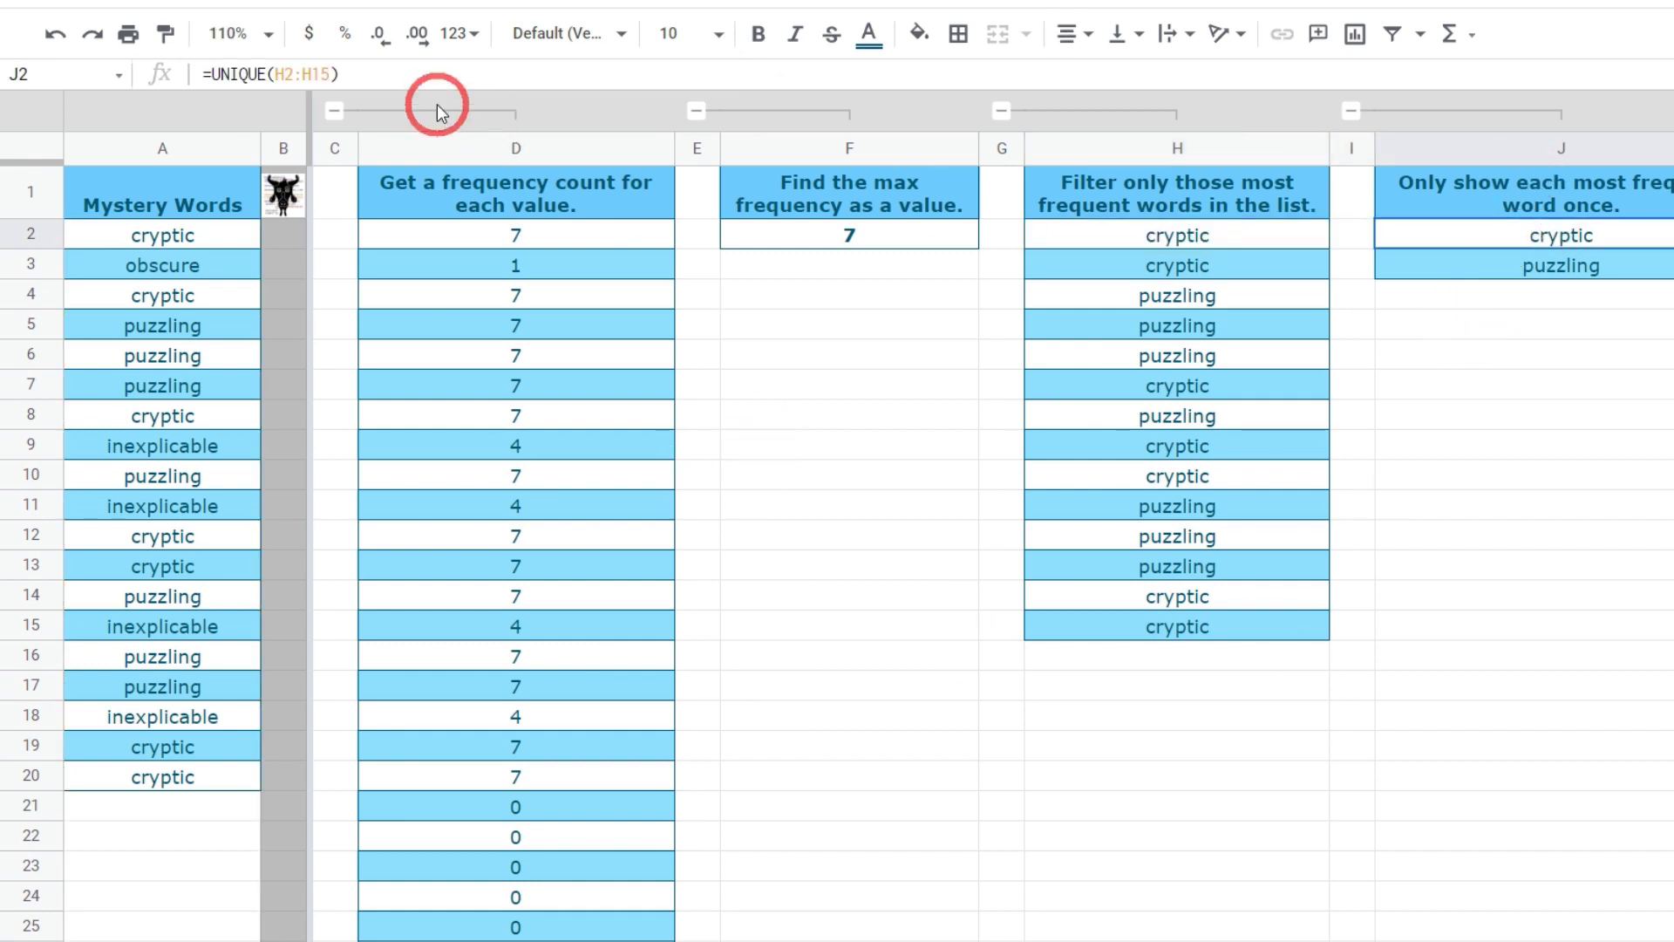
drag(330, 73, 277, 74)
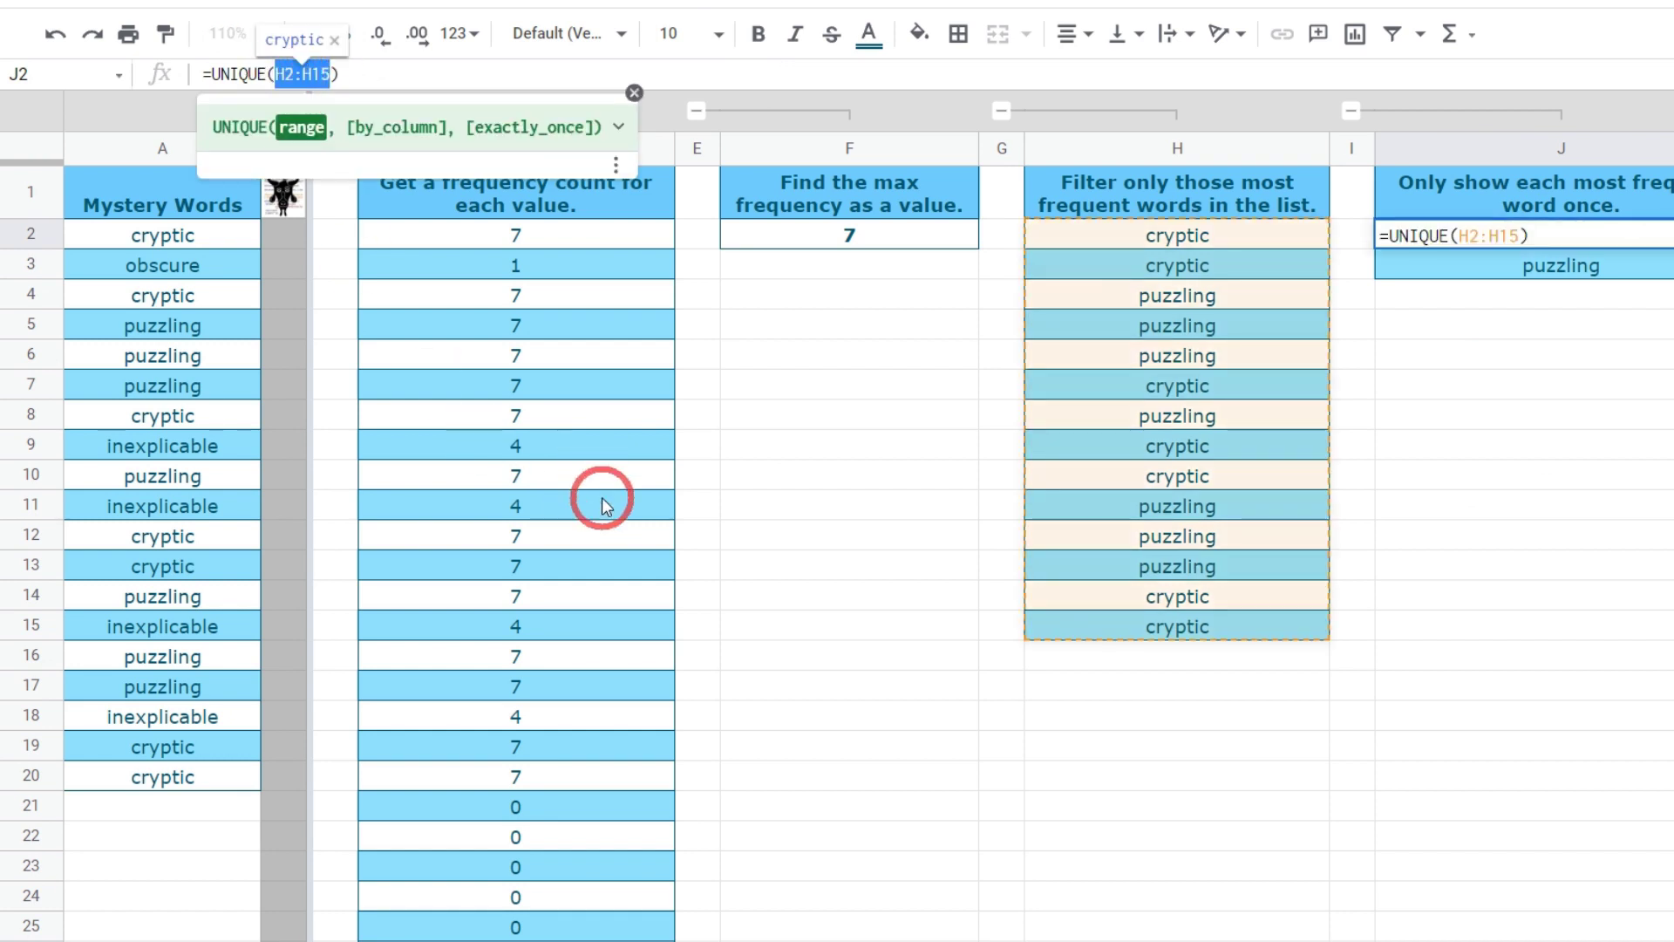
key(ctrl+v)
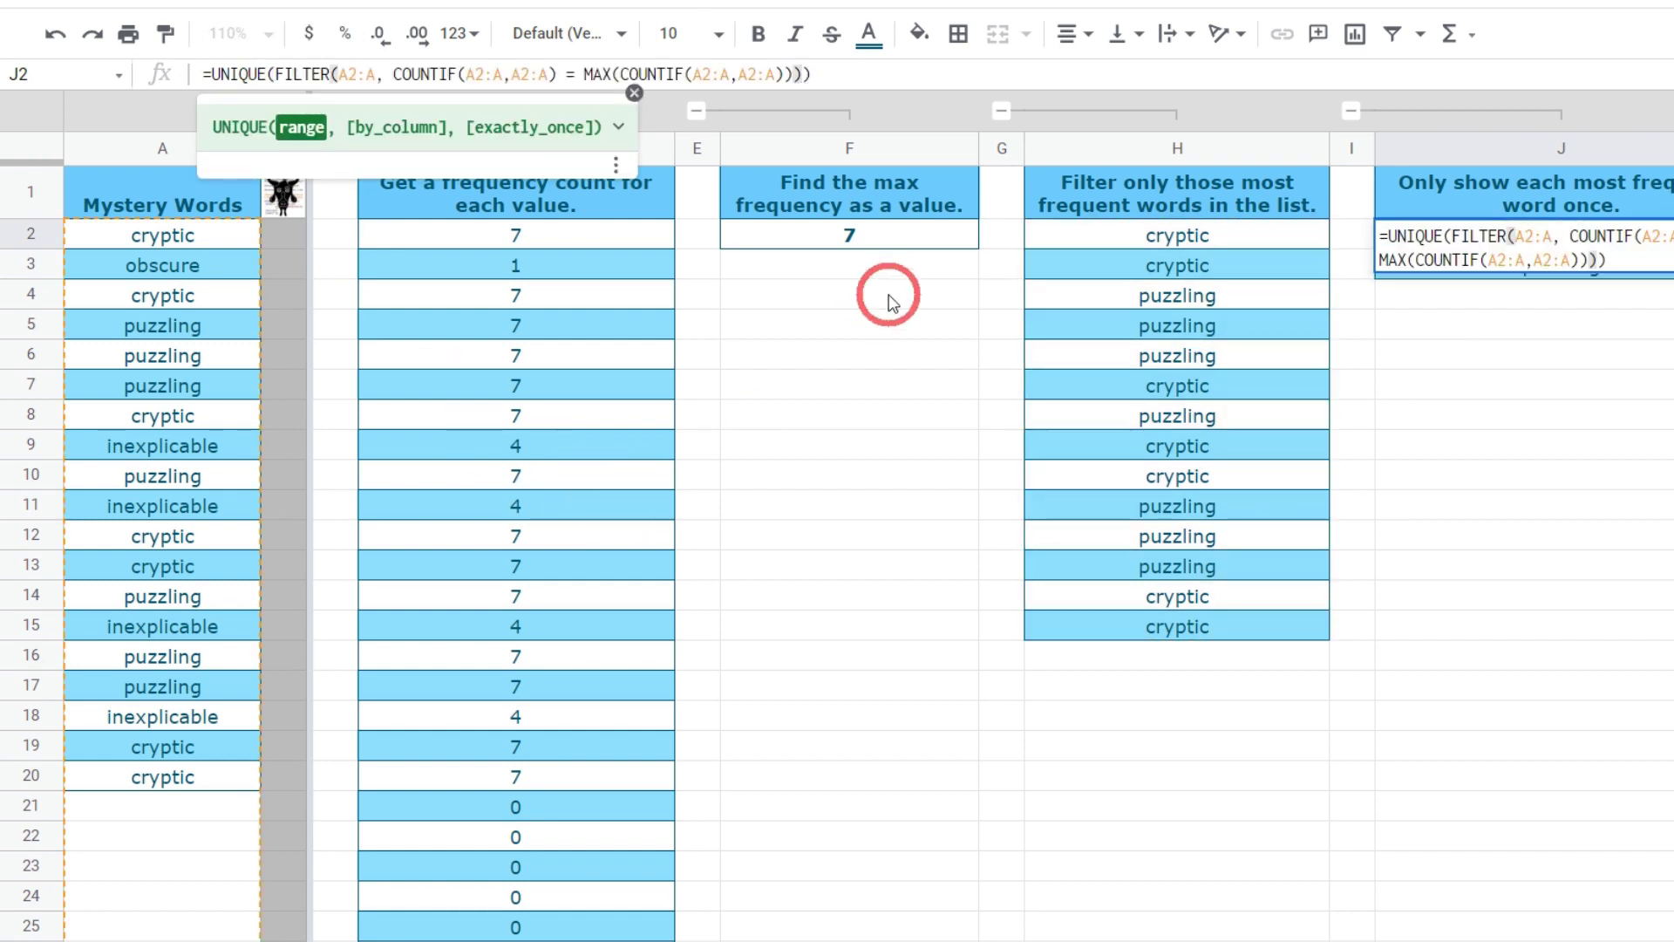
click(927, 73)
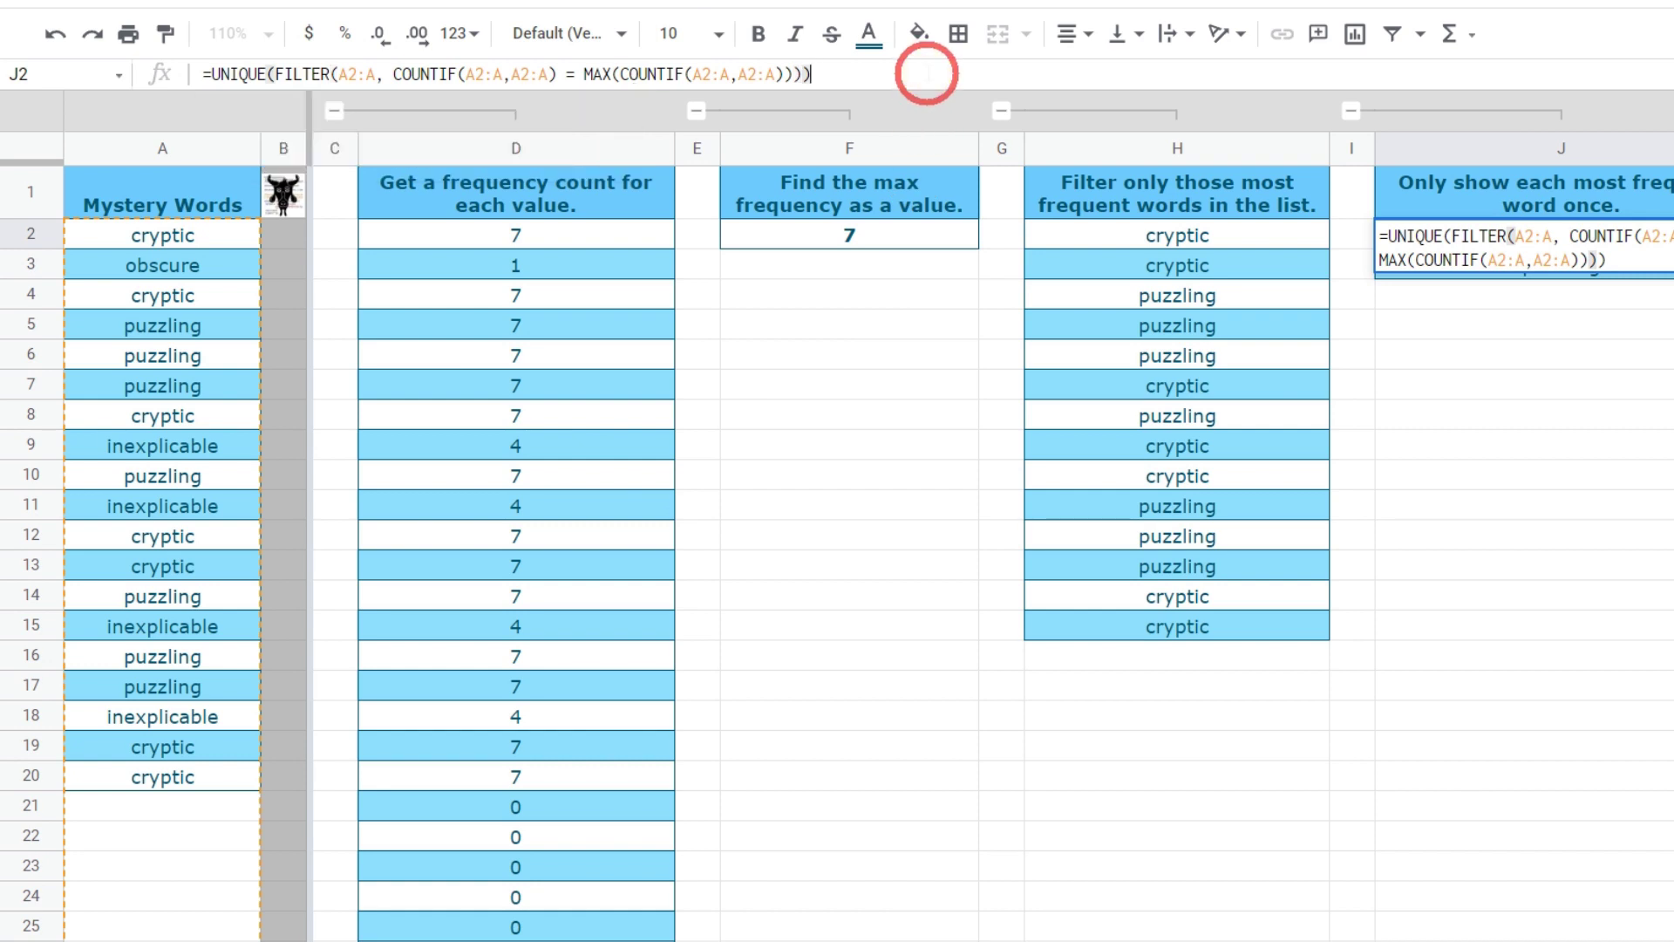
key(Return)
Wrap the UNIQUE formula in J2 in SORT, with sort column 1 and is_ascending set to FALSE.
key(Up)
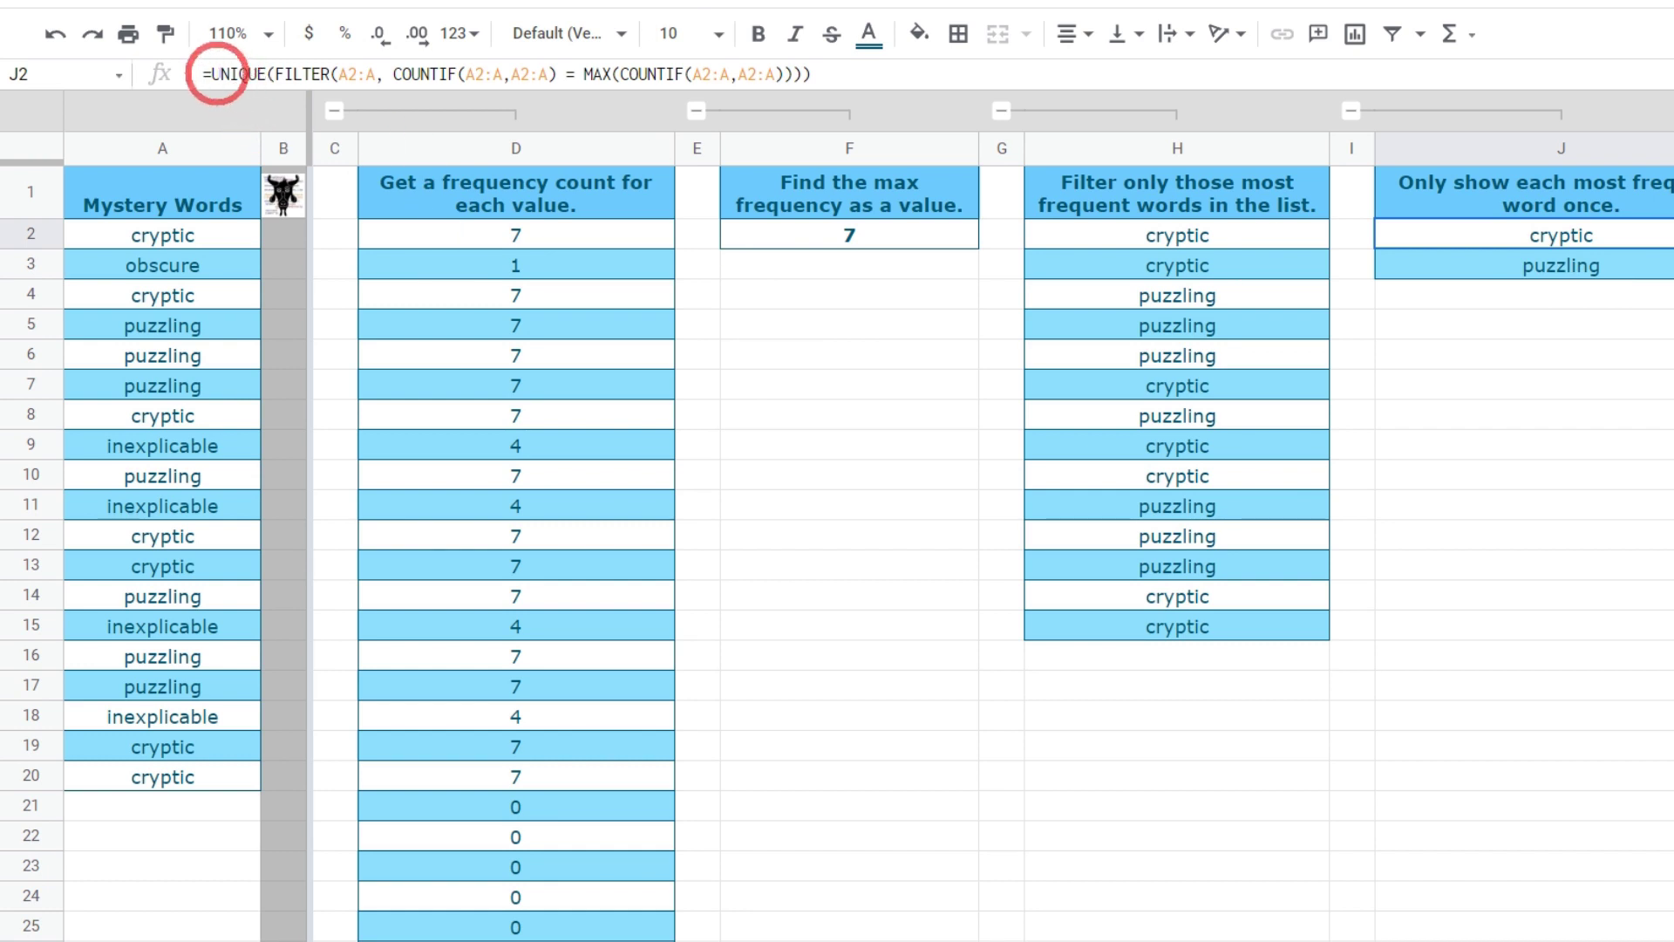
click(212, 74)
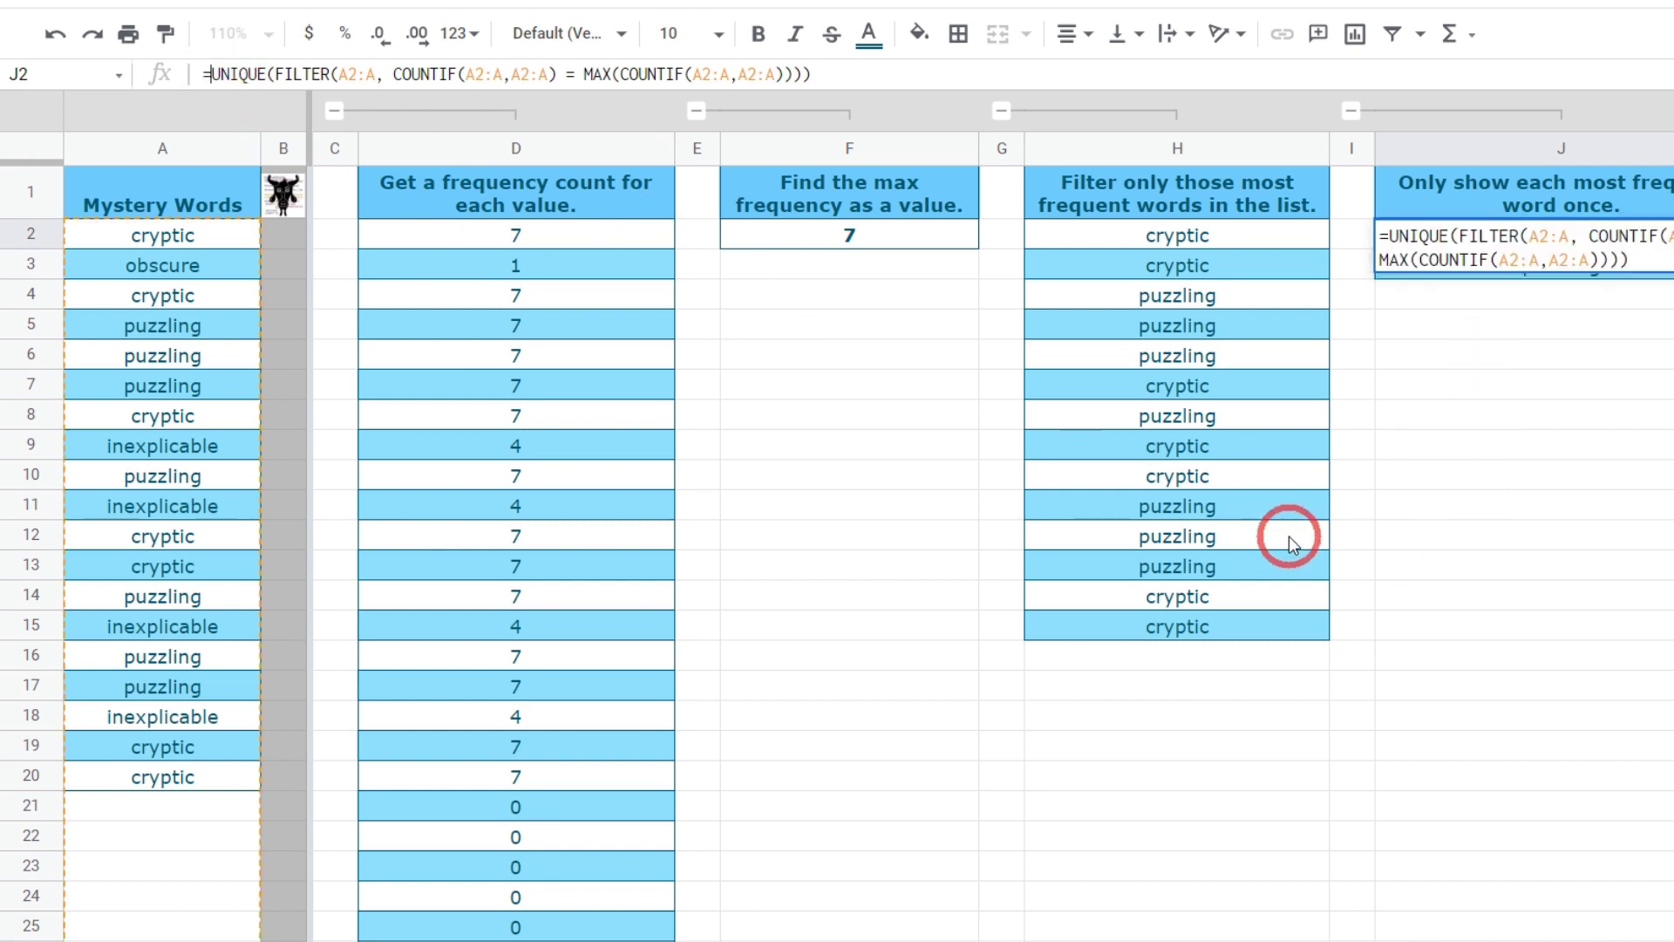
text(SORT)
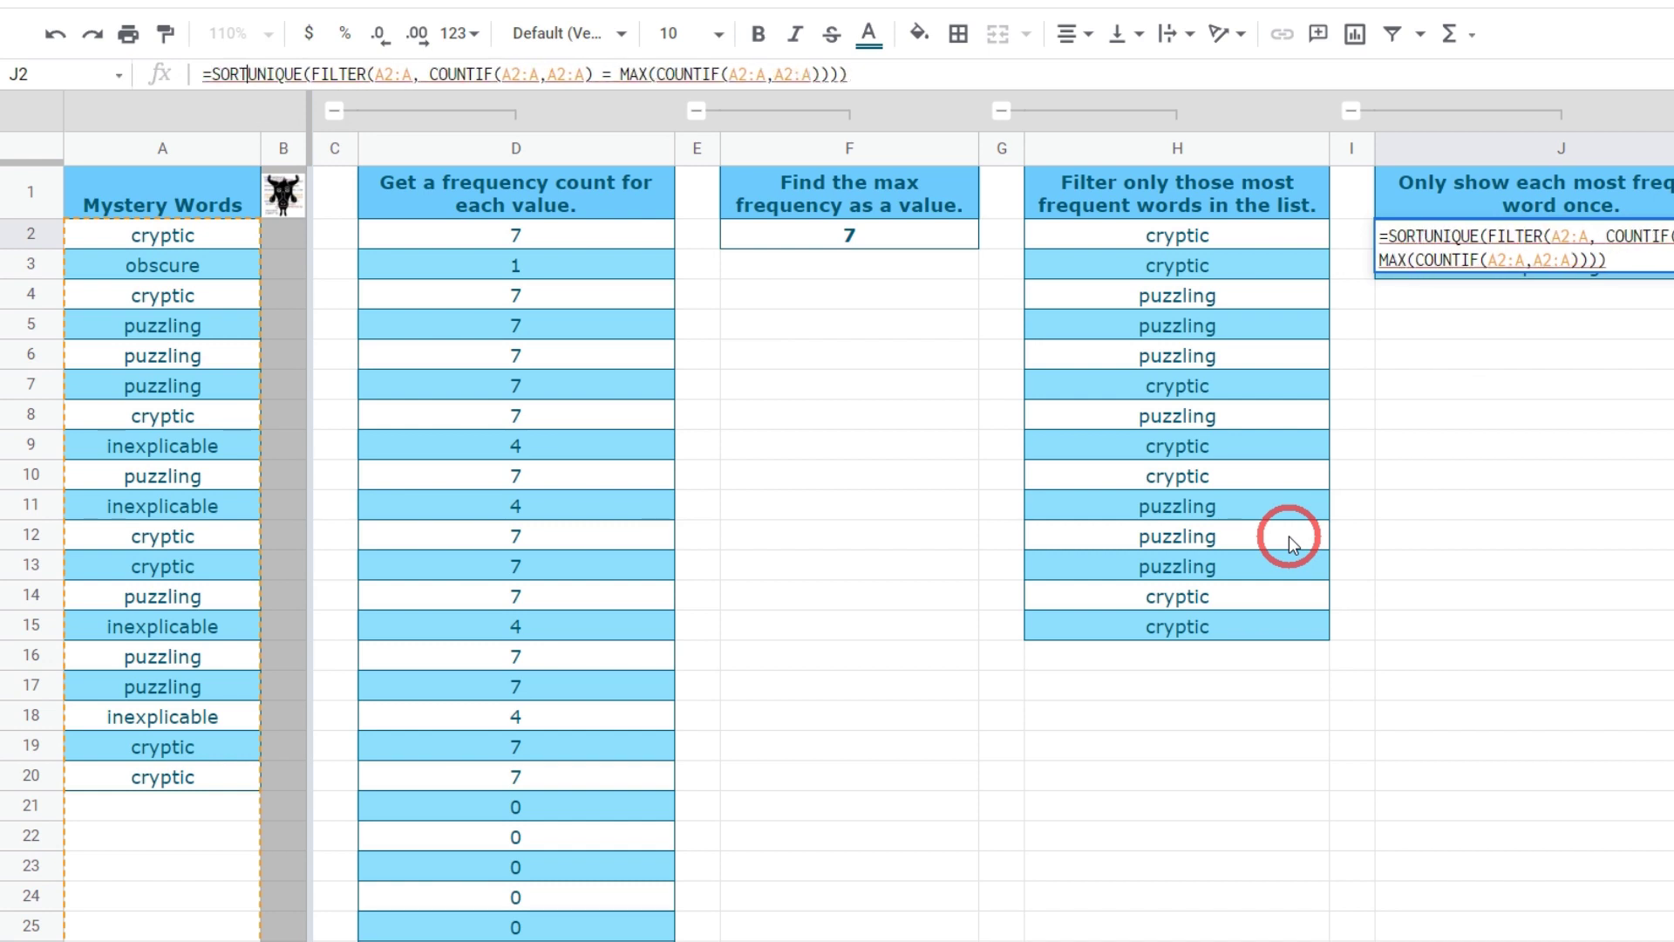
text(()
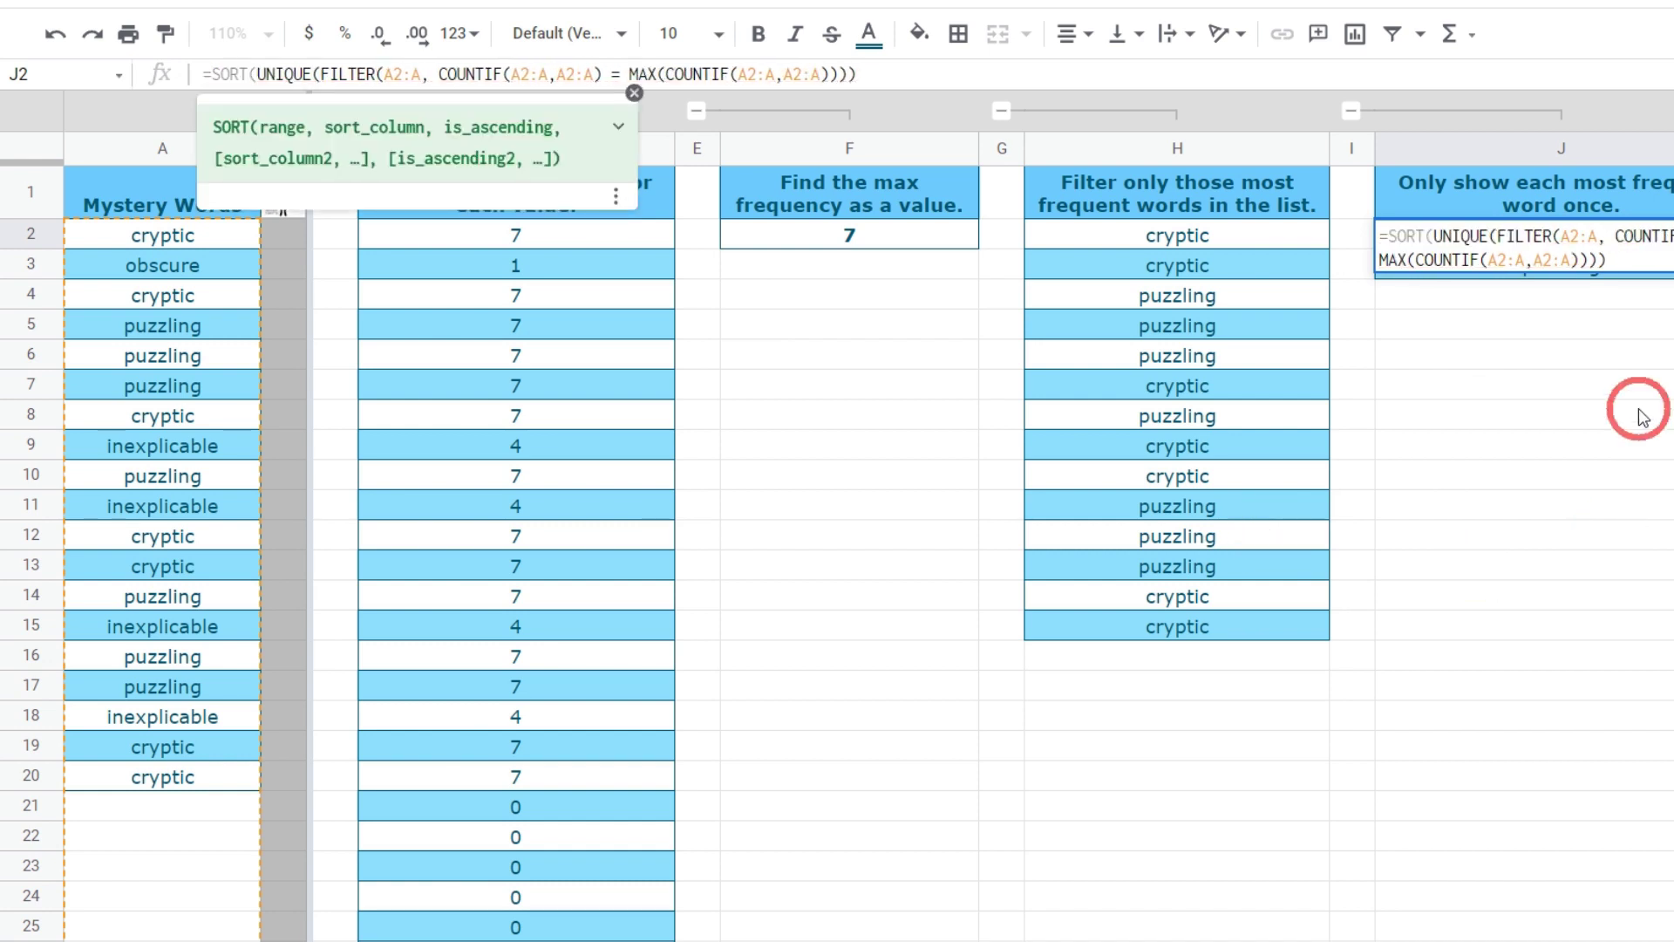
key(End)
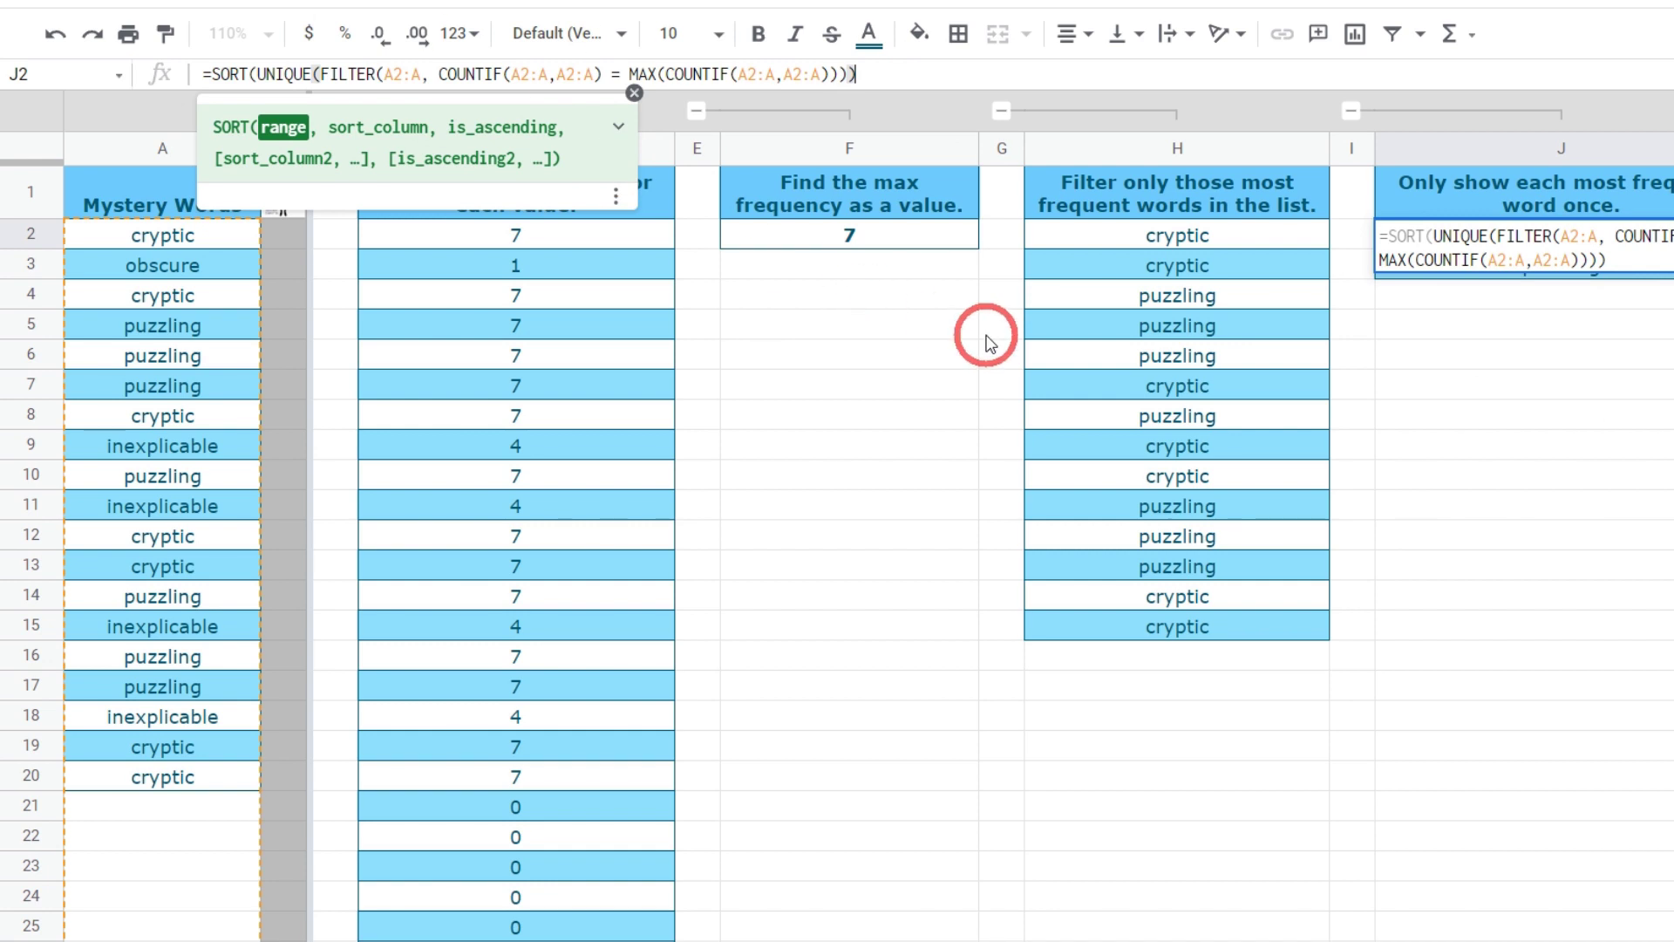
text(,)
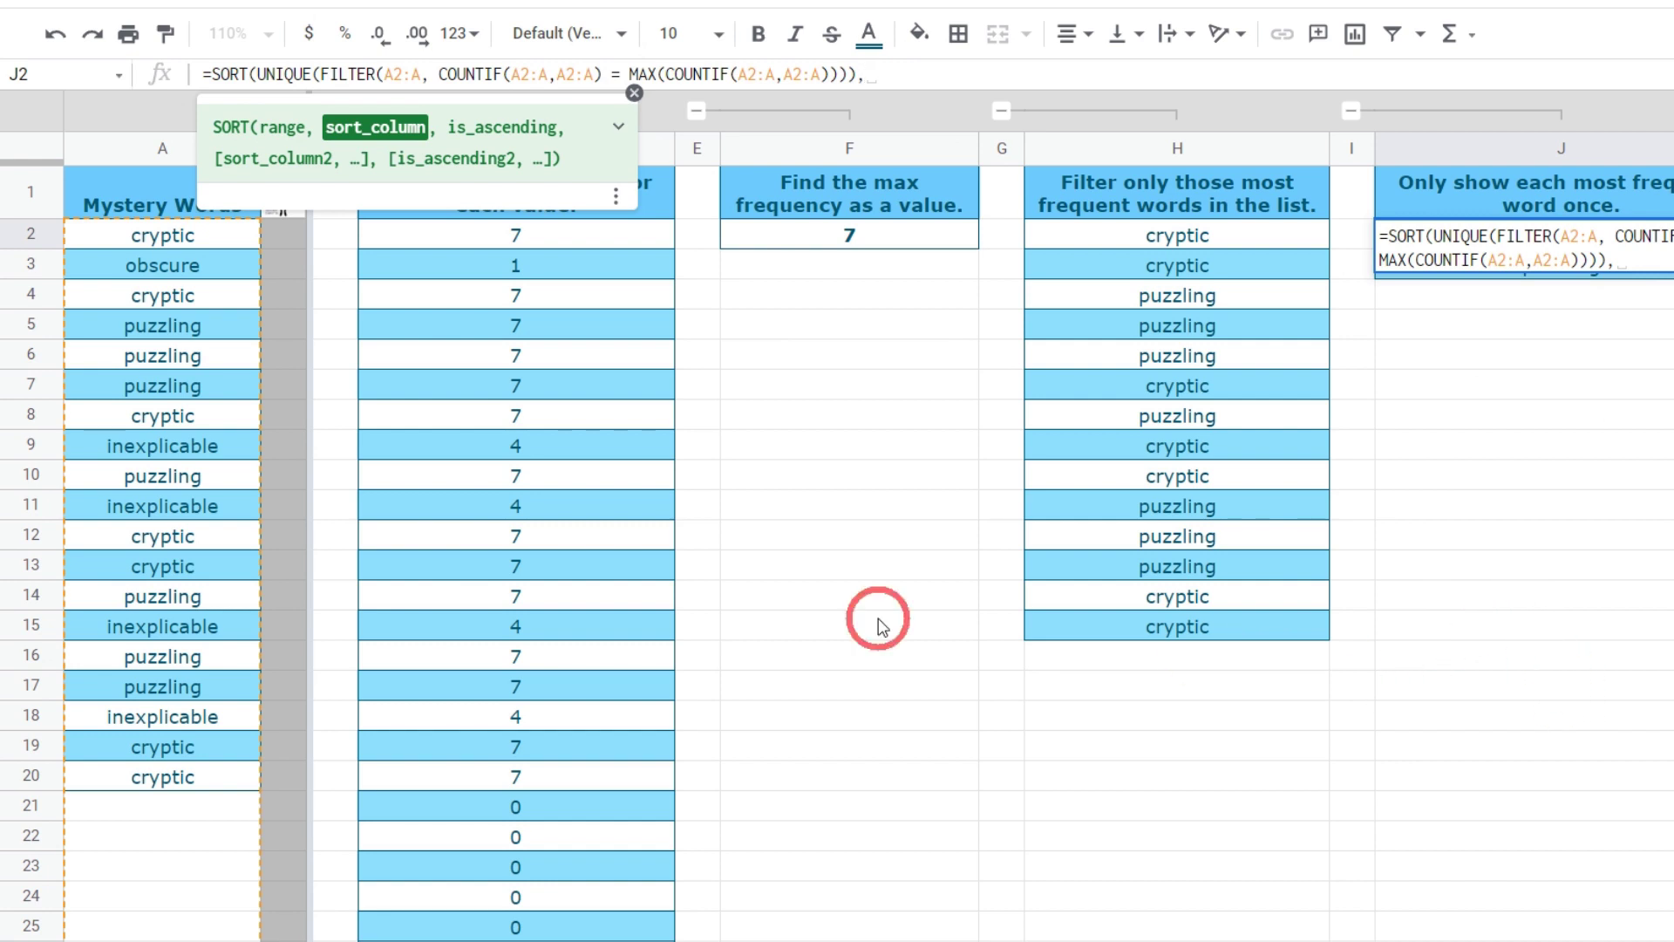
text(1)
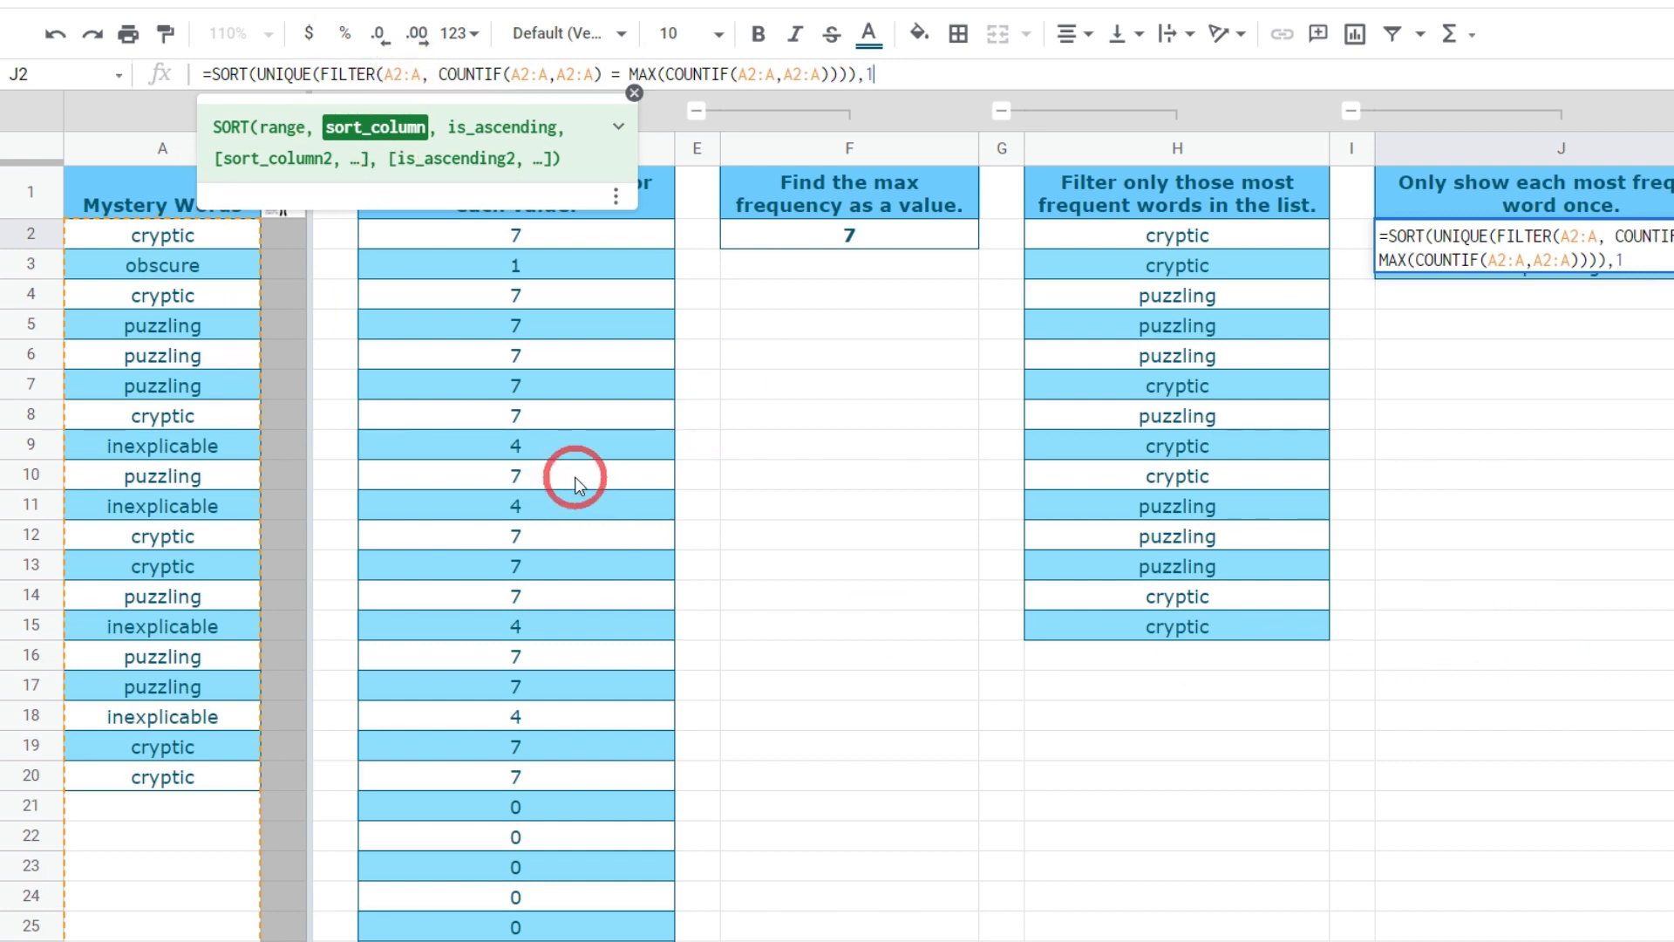
text(,)
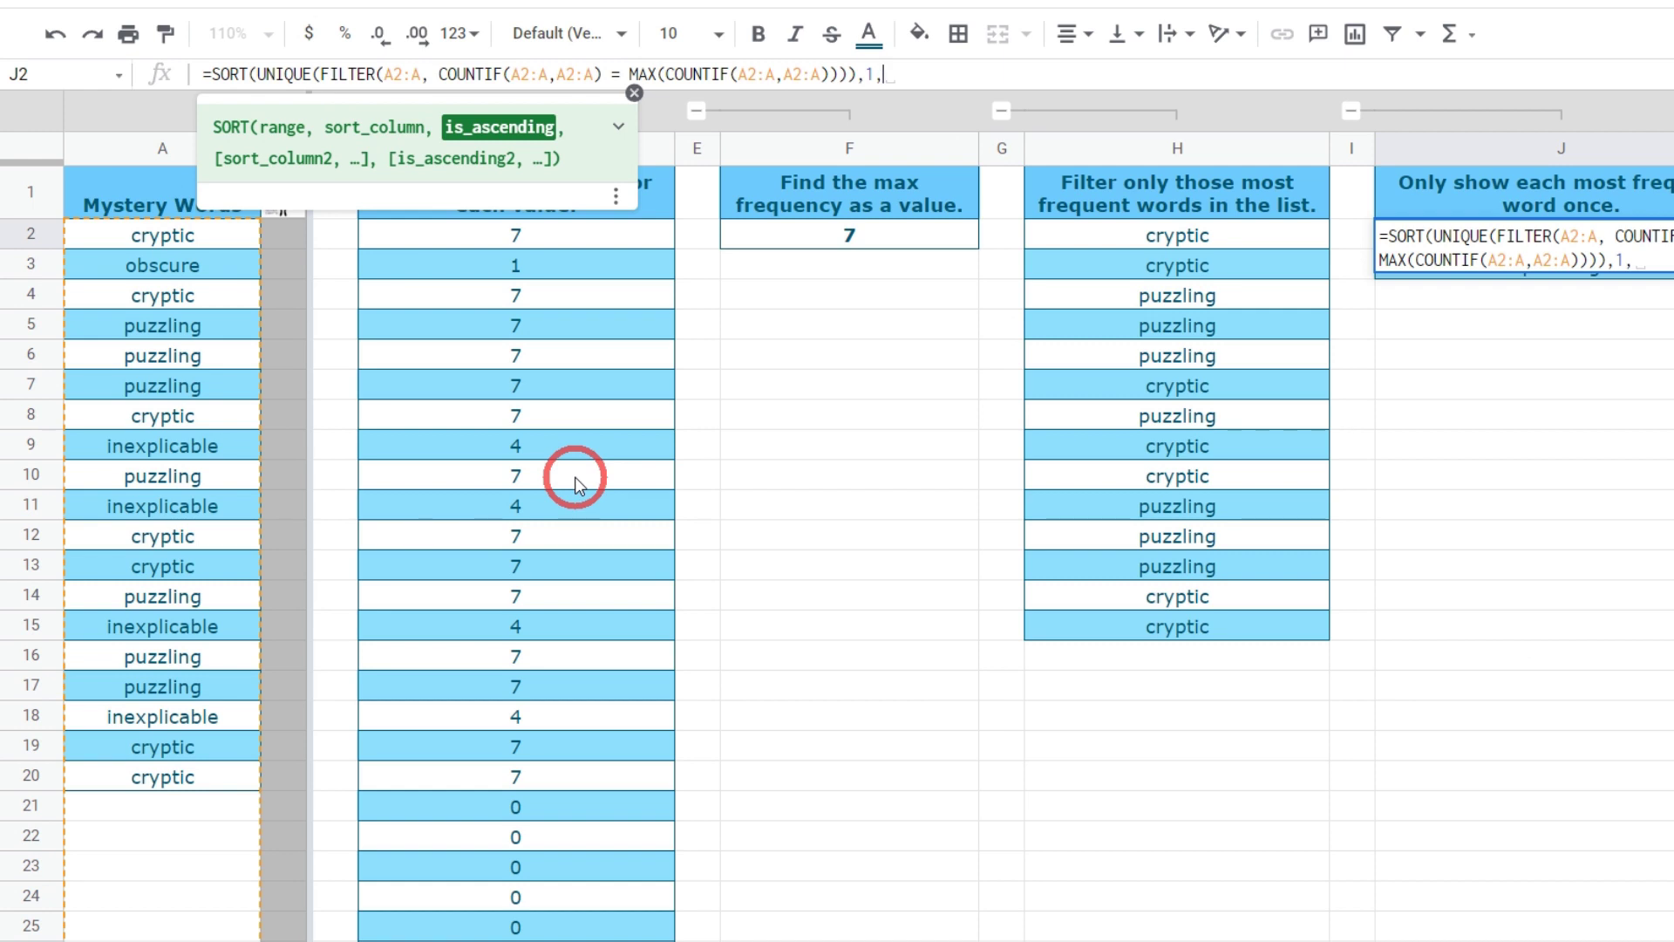
text(FALSE))
key(Return)
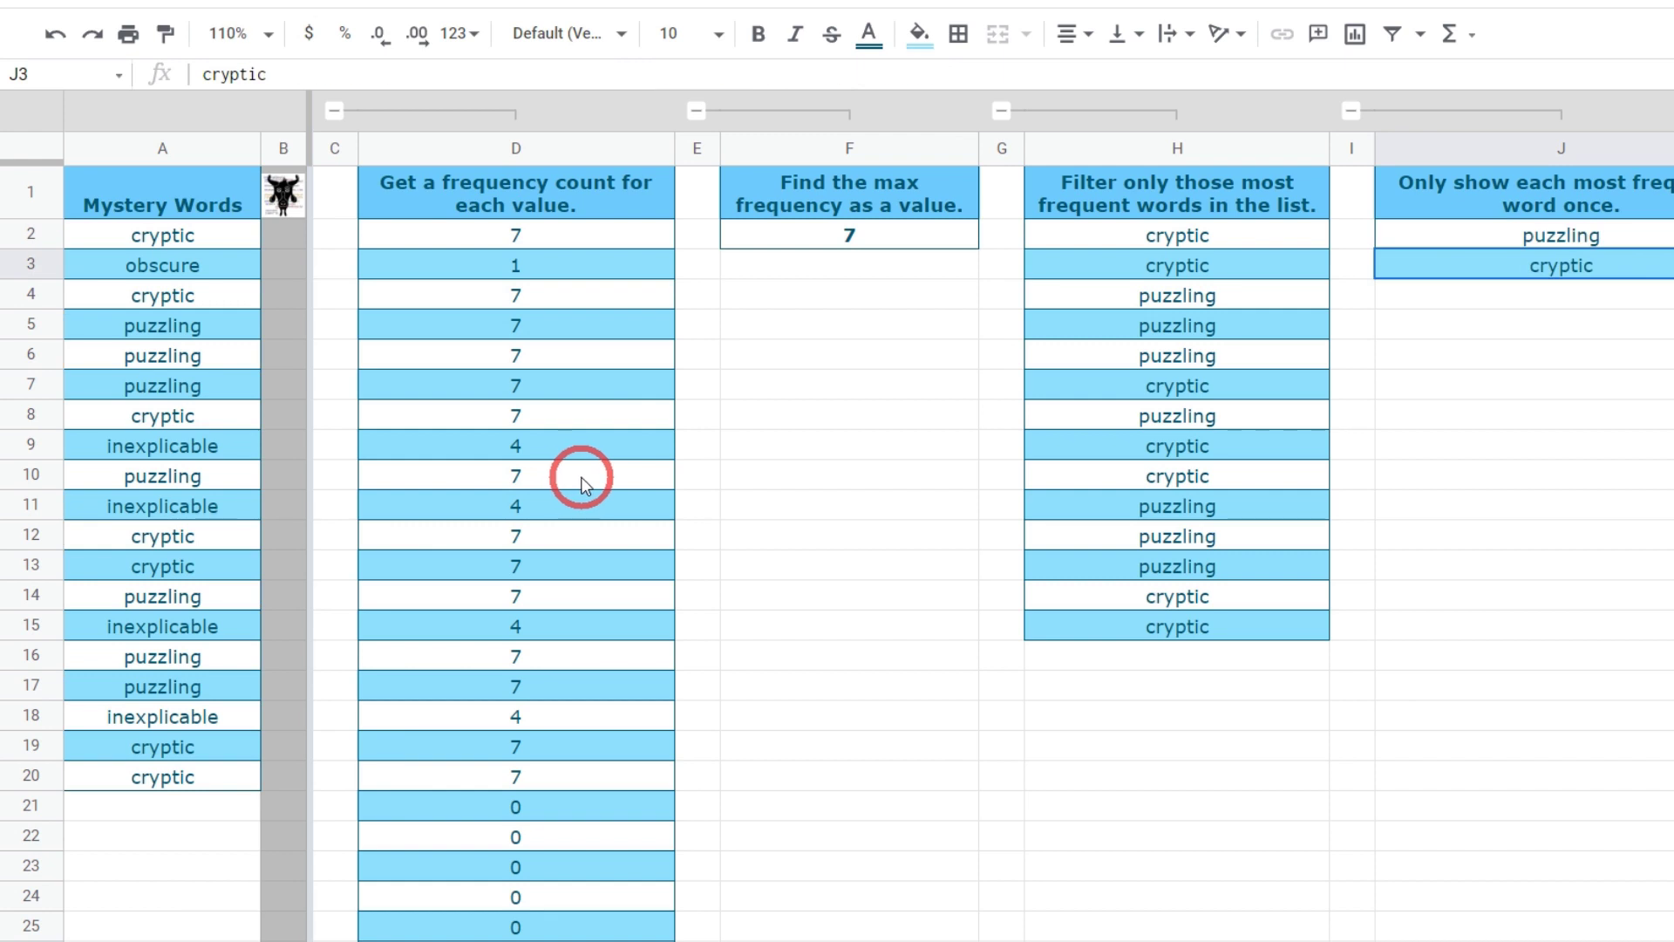
Remove the SORT wrapper and its 1 and FALSE arguments from J2, keeping the UNIQUE and FILTER formula.
click(1639, 237)
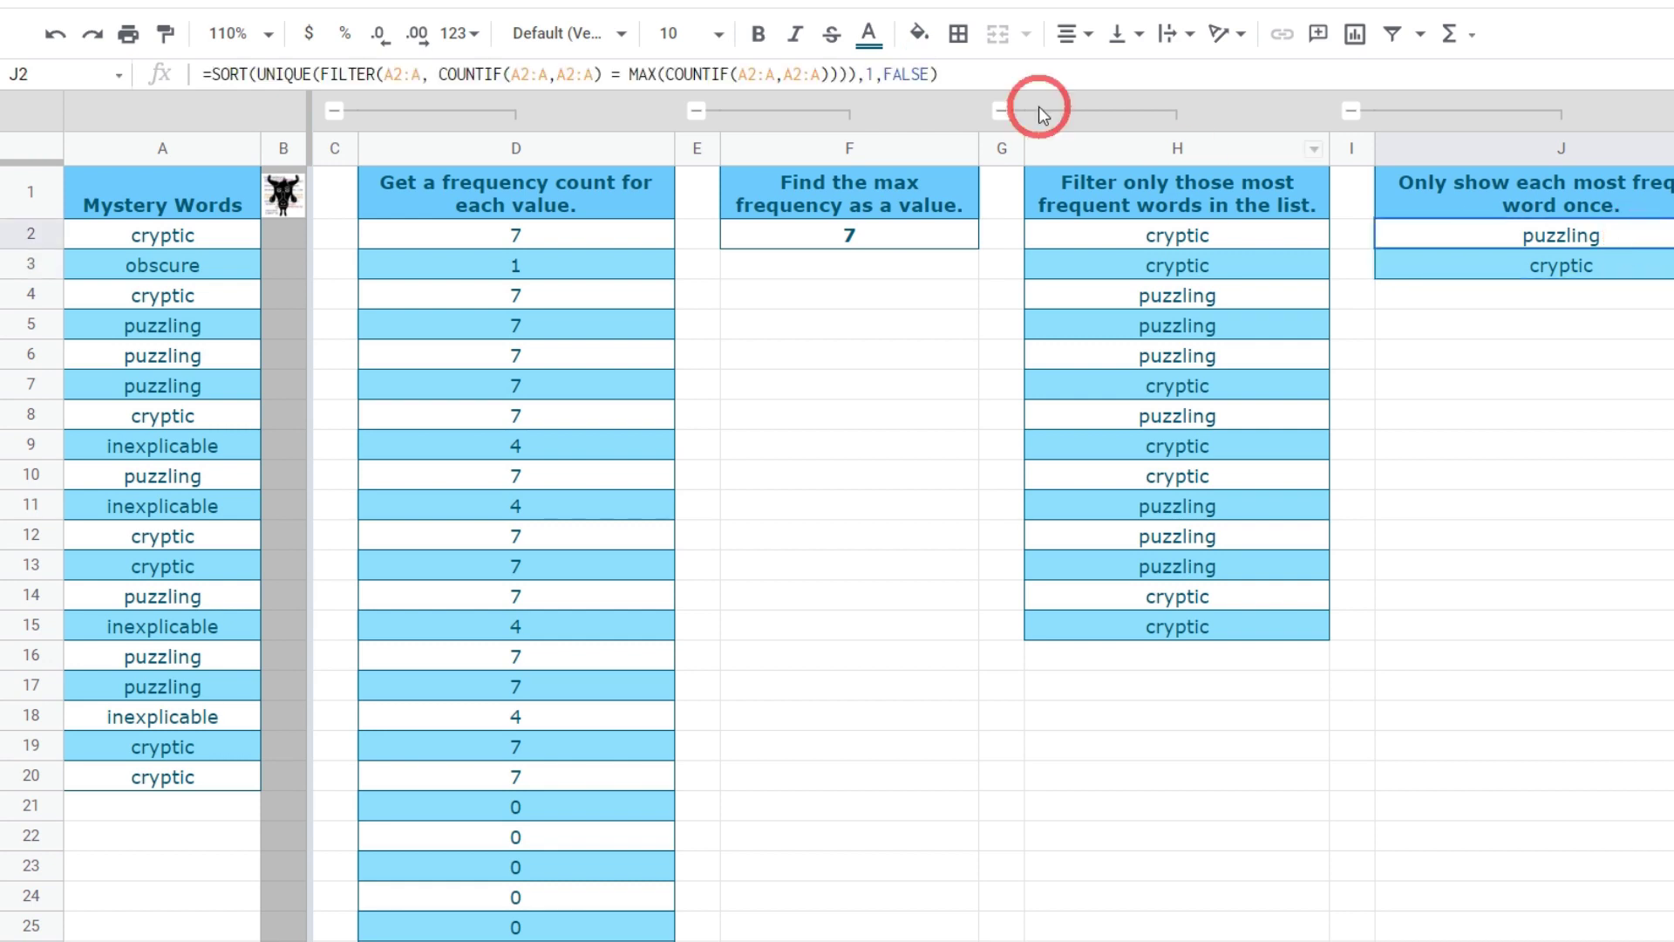
drag(946, 75, 852, 70)
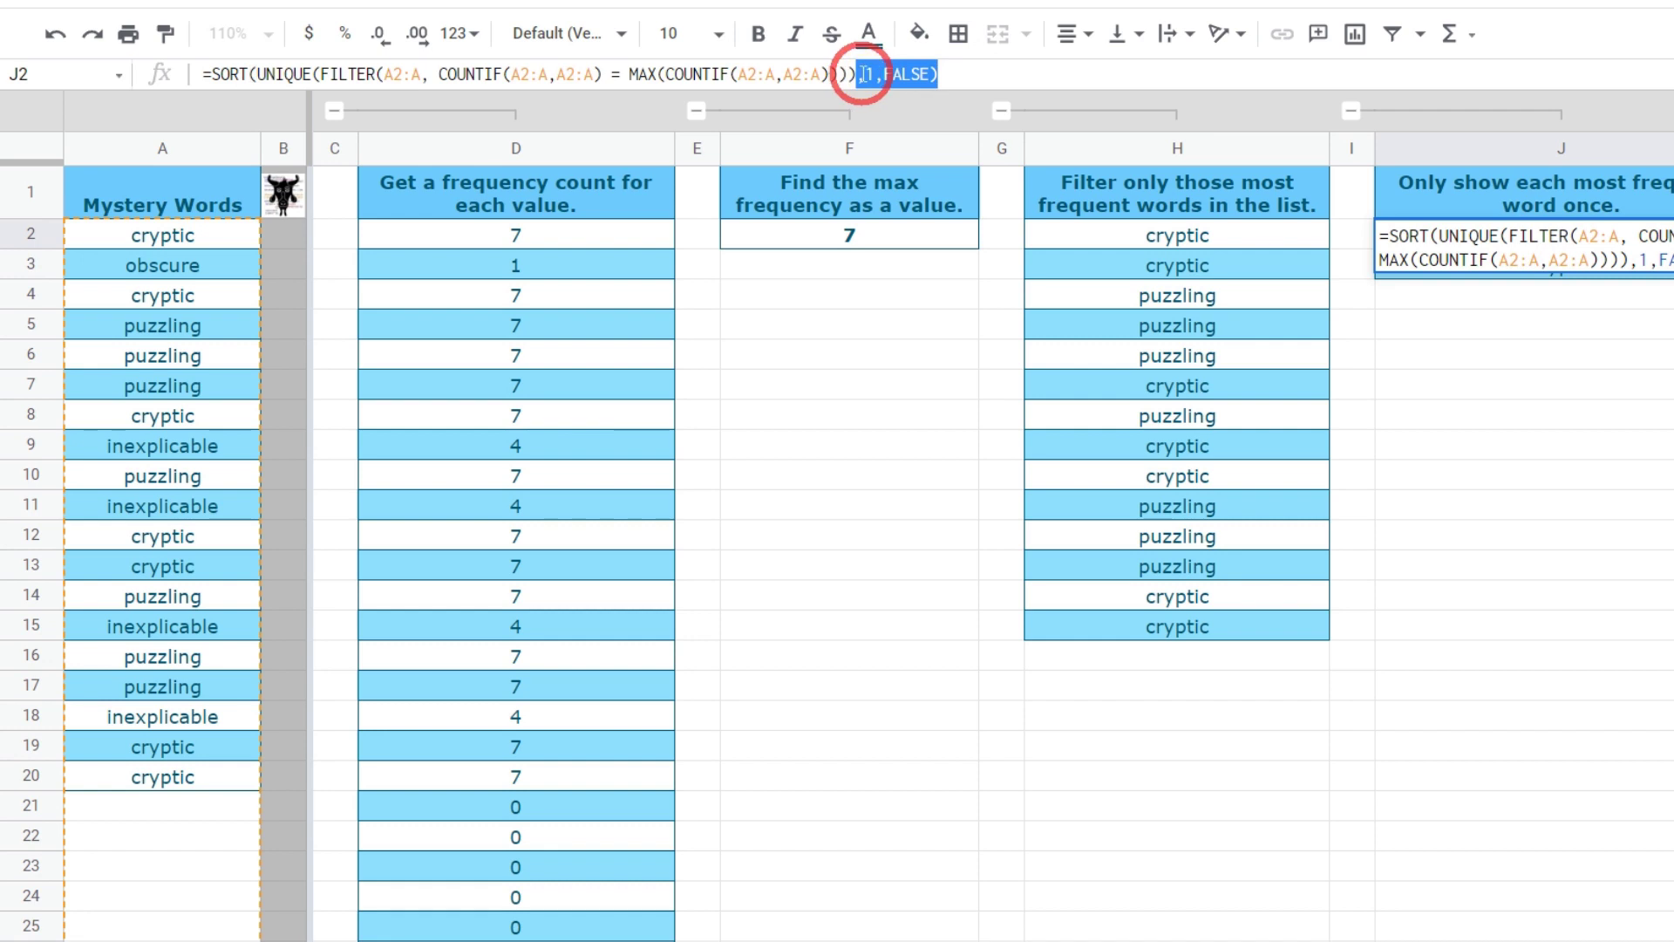
key(BackSpace)
drag(259, 74, 210, 74)
key(BackSpace)
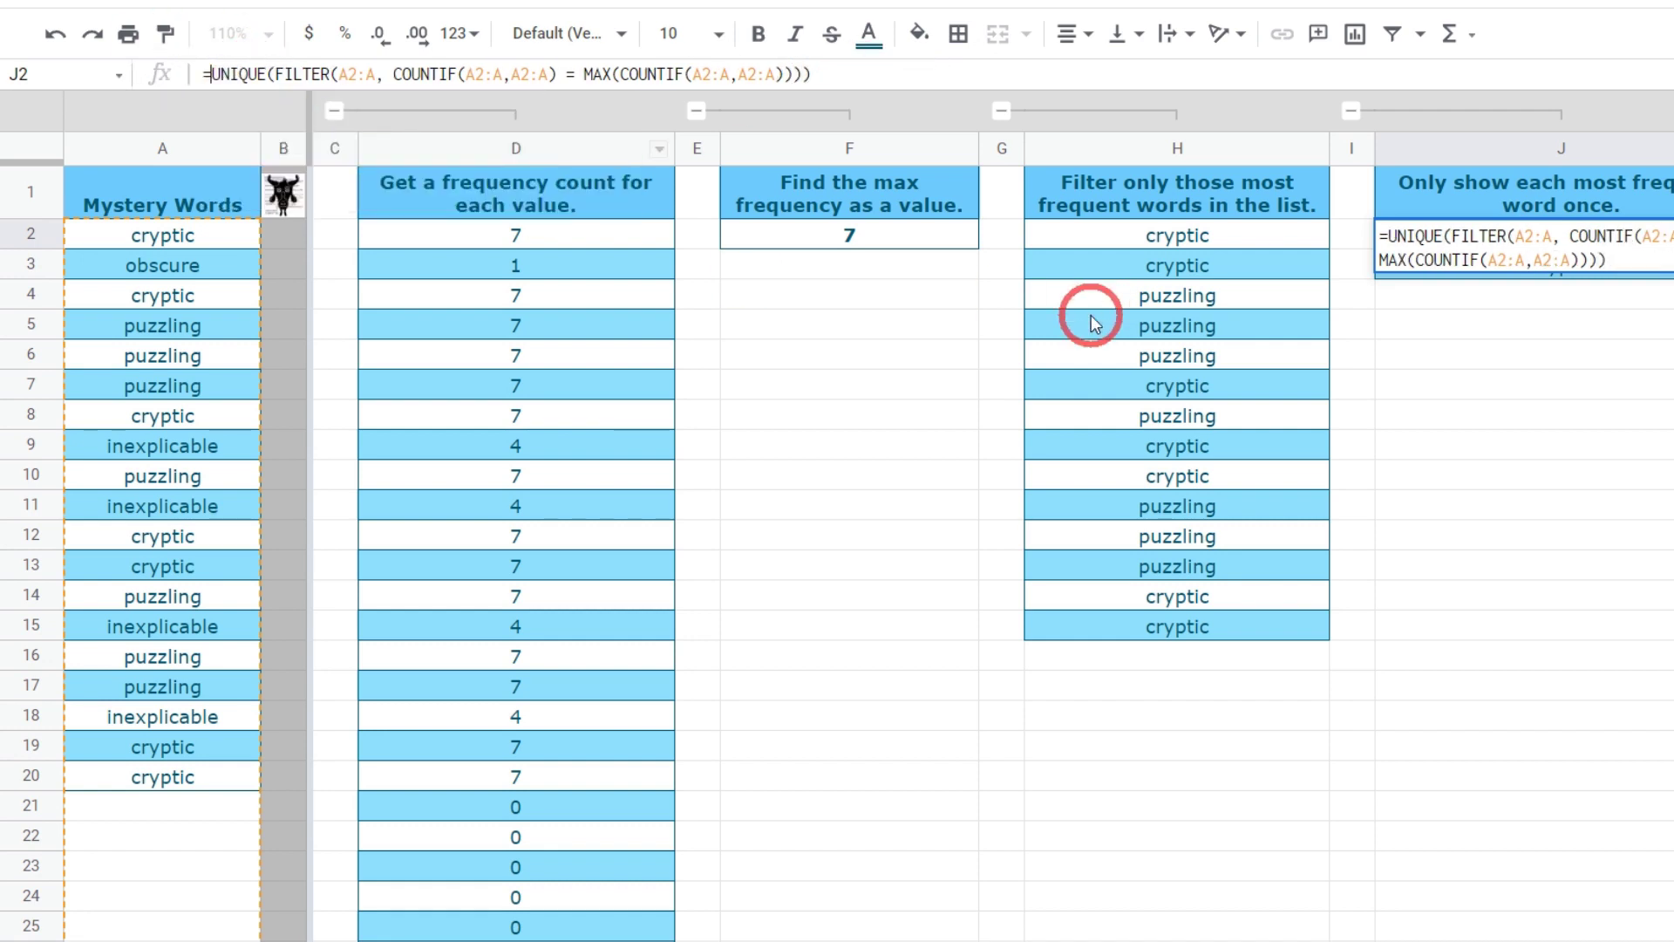
key(Return)
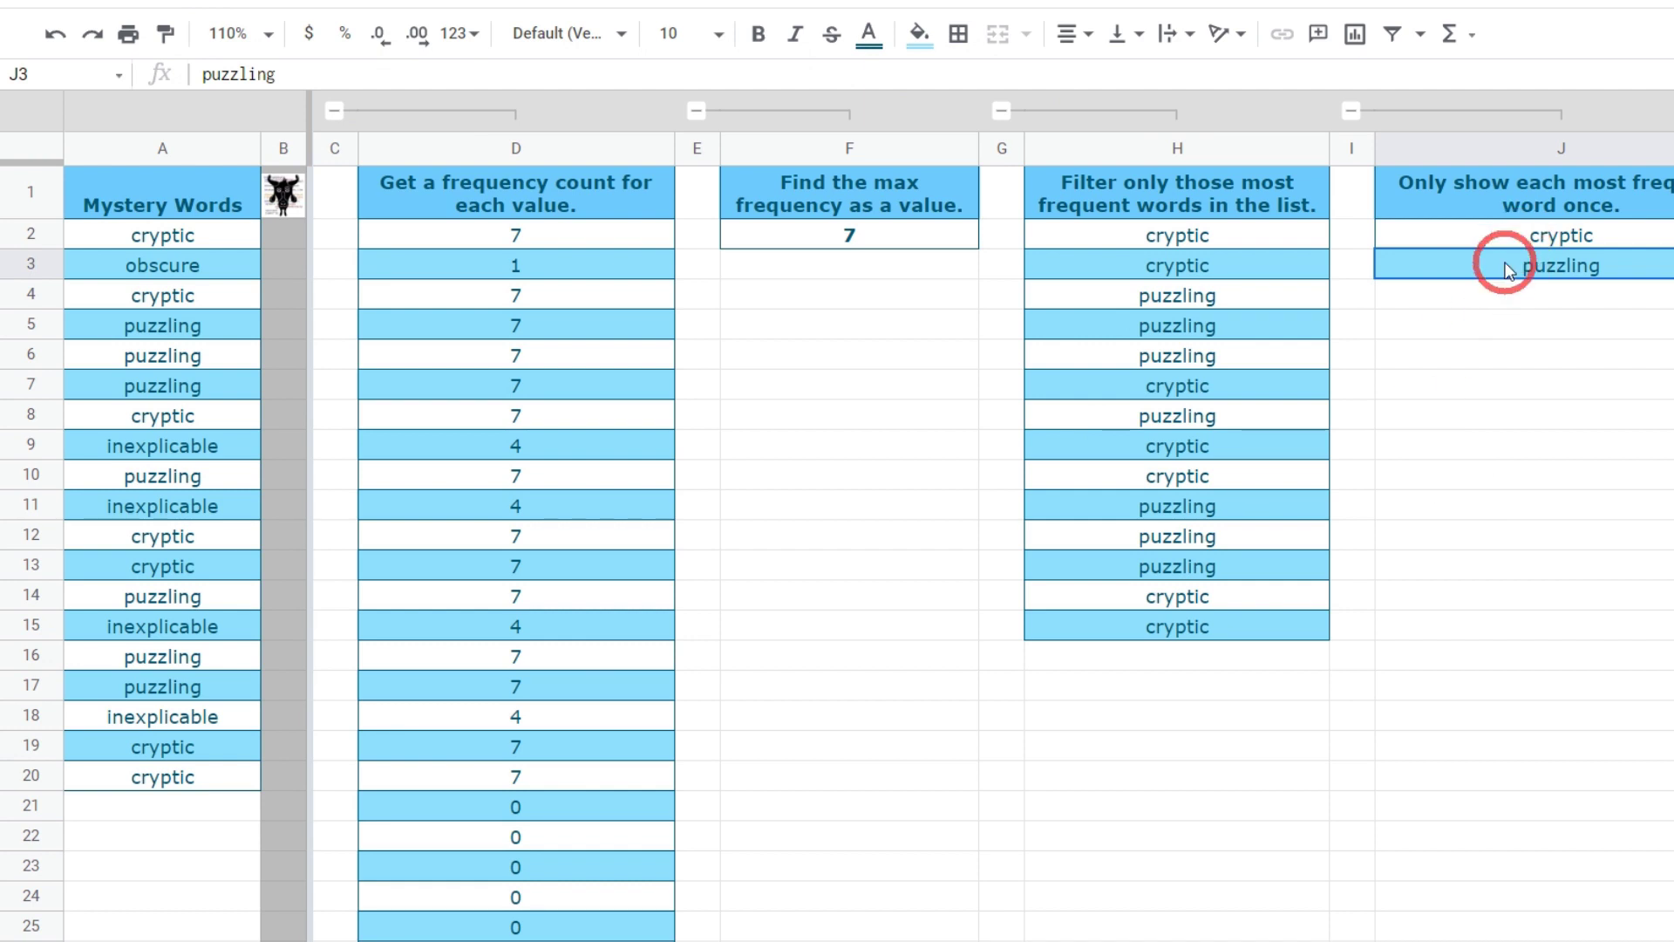